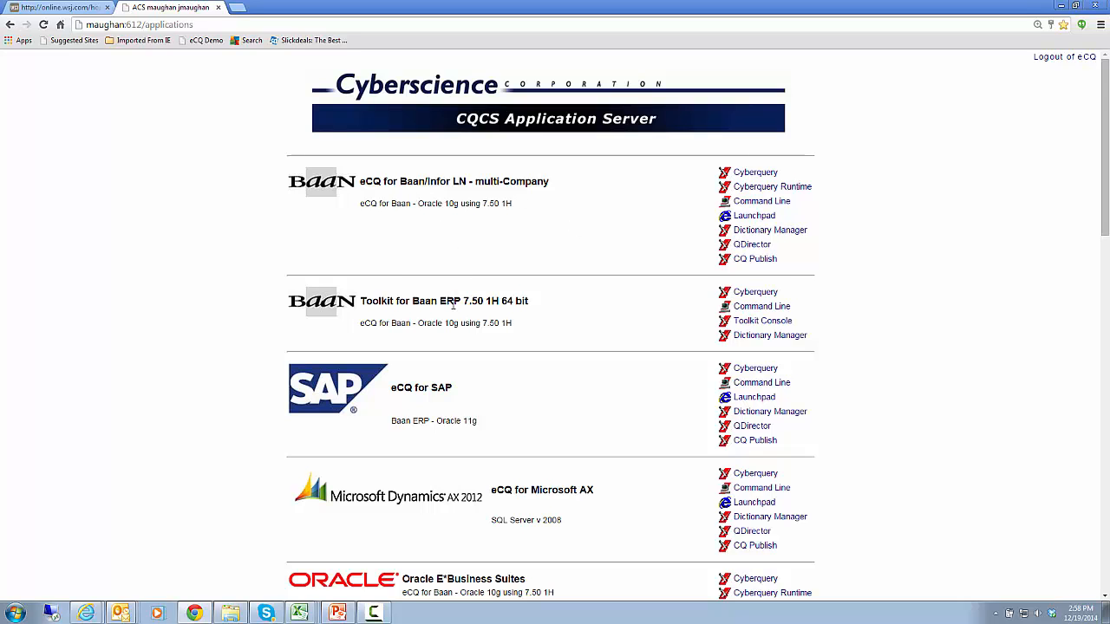
- Launch Cyberquery for the eCQ for Baan/Infor LN - multi-Company application and start a Sum Report
scroll(453, 305, down, 3)
scroll(453, 310, up, 3)
scroll(561, 510, down, 3)
scroll(561, 510, down, 2)
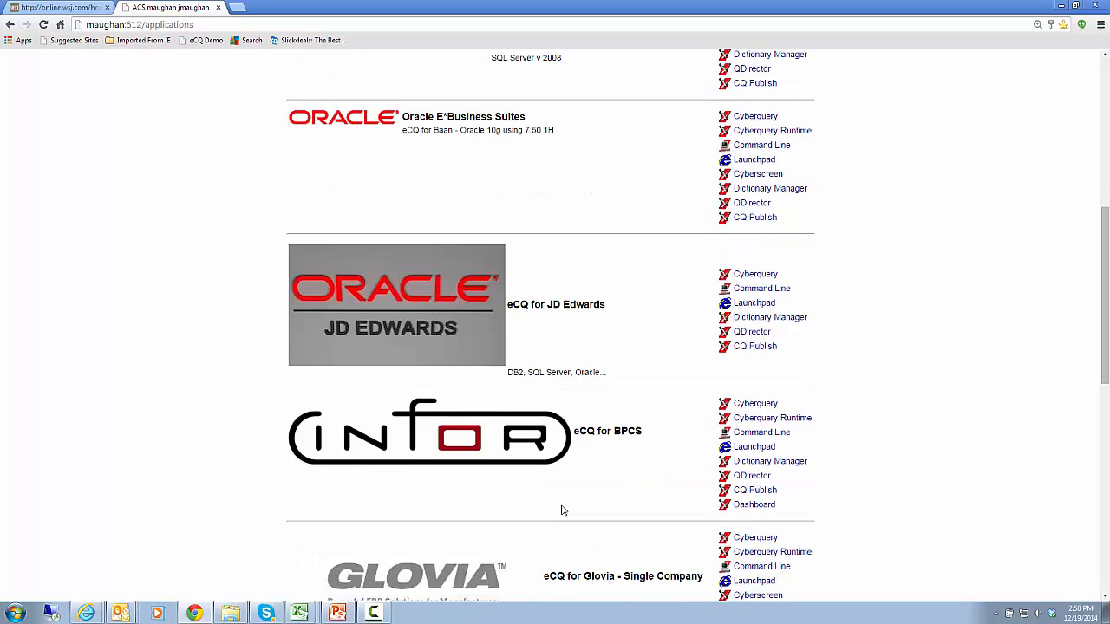
scroll(561, 511, up, 5)
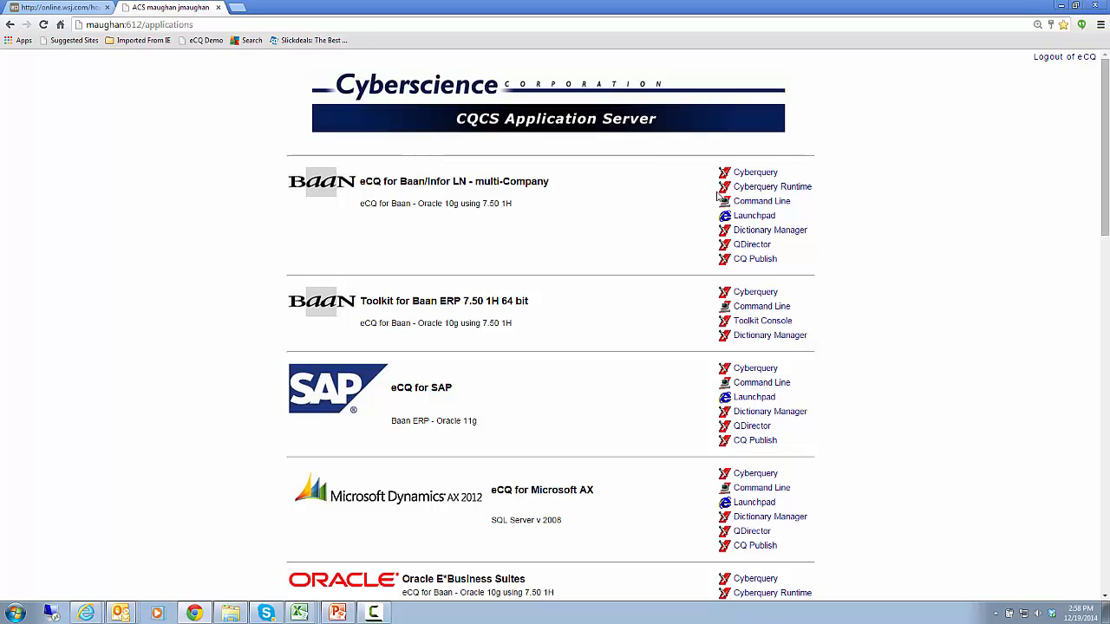
click(748, 173)
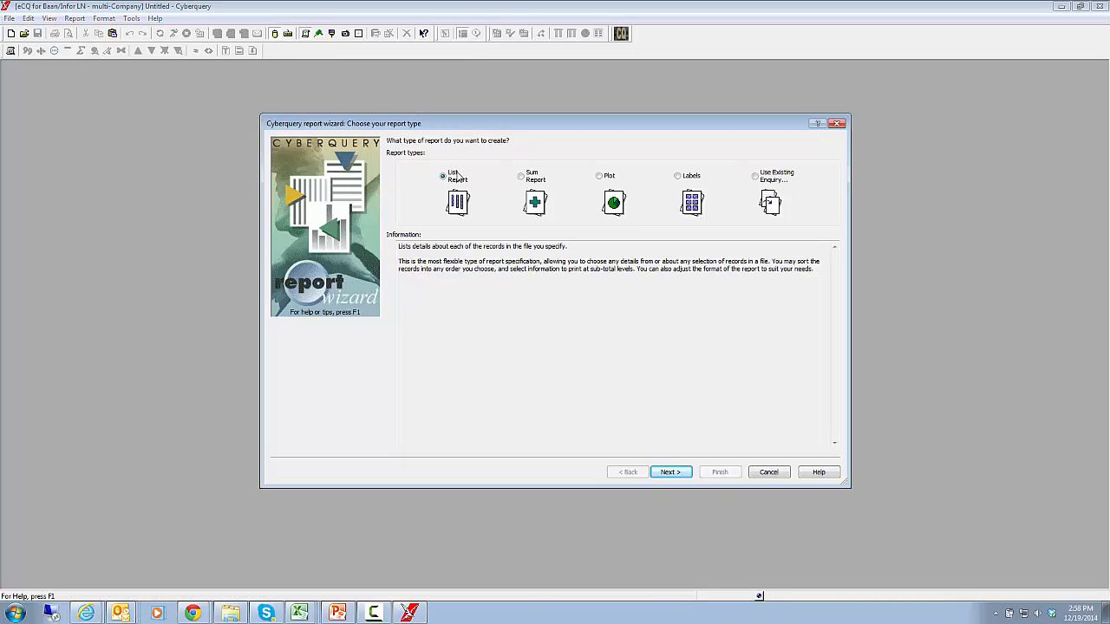
click(522, 177)
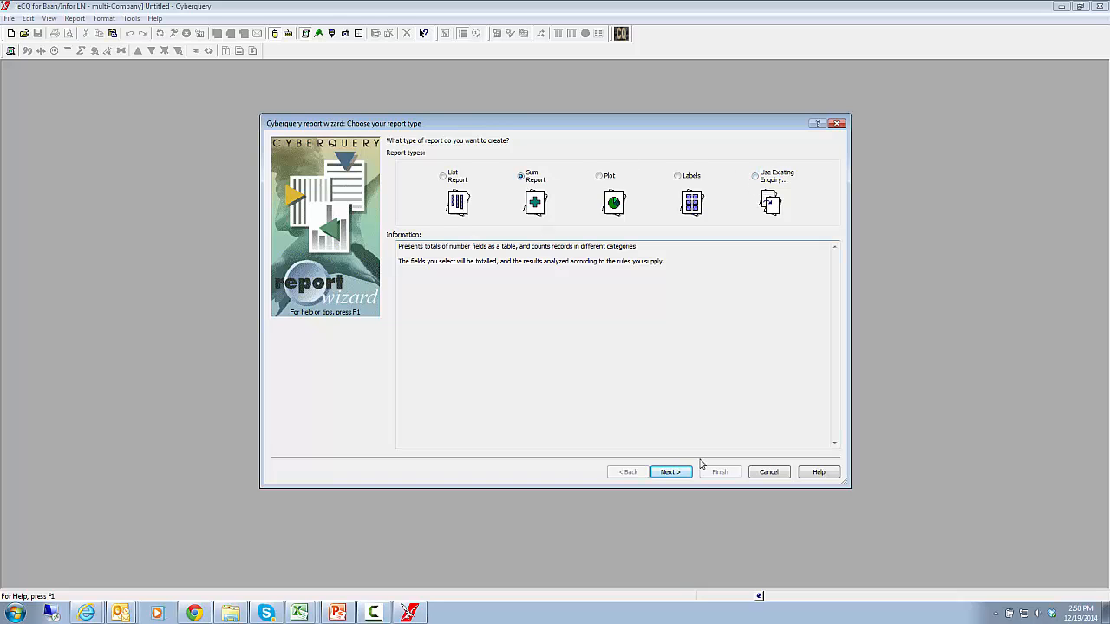
click(669, 471)
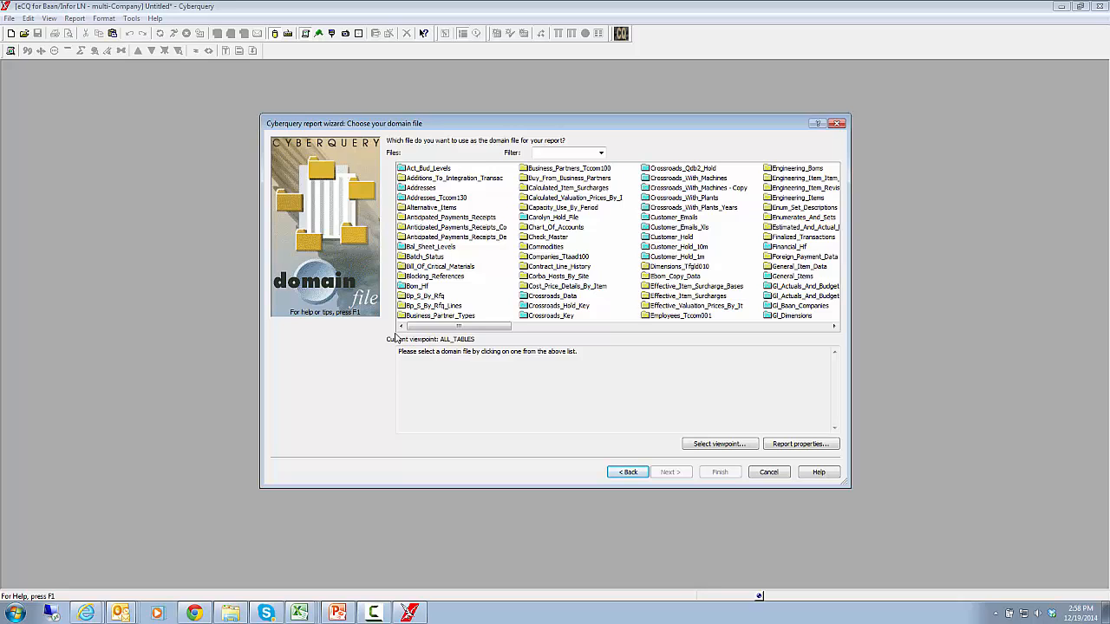
- Switch the database viewpoint to Native and select Tfgld106 as the domain file
click(706, 446)
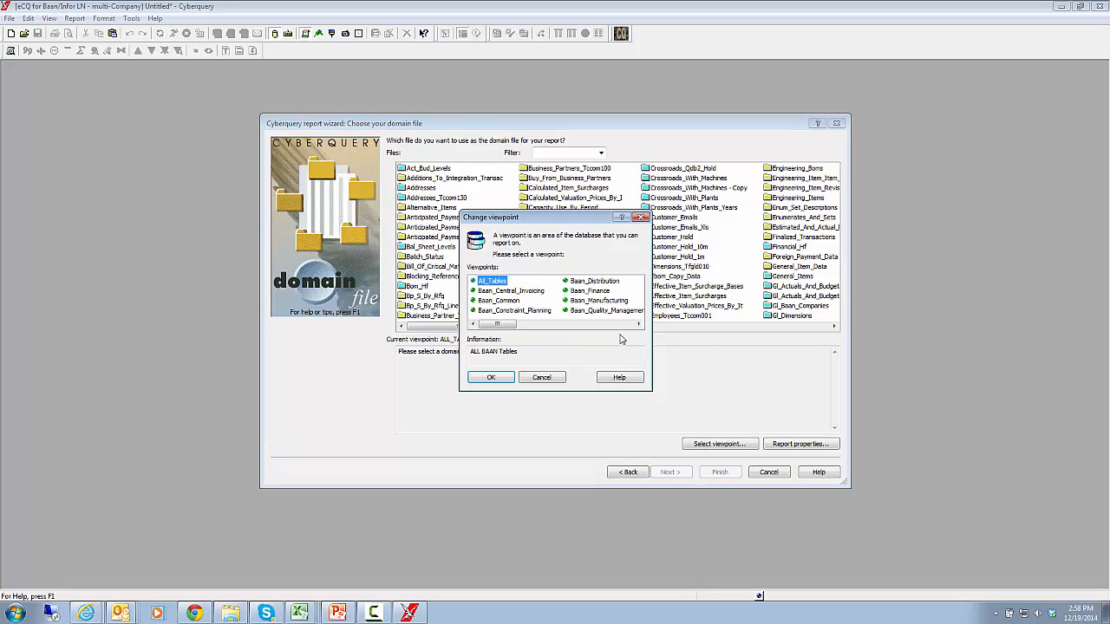
click(609, 326)
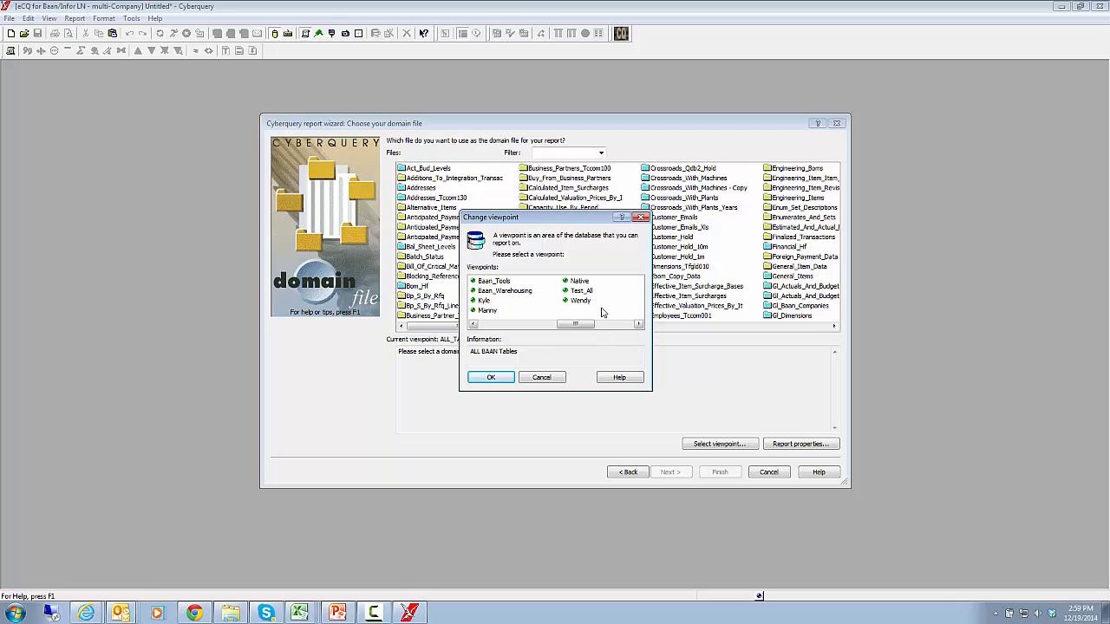
click(579, 281)
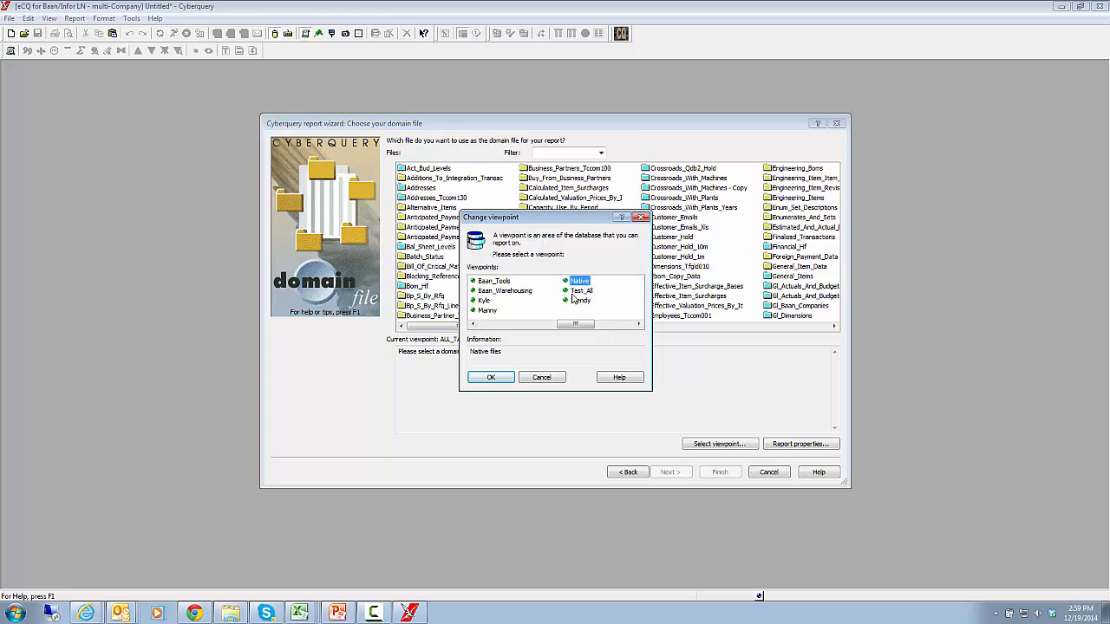
click(491, 378)
click(699, 326)
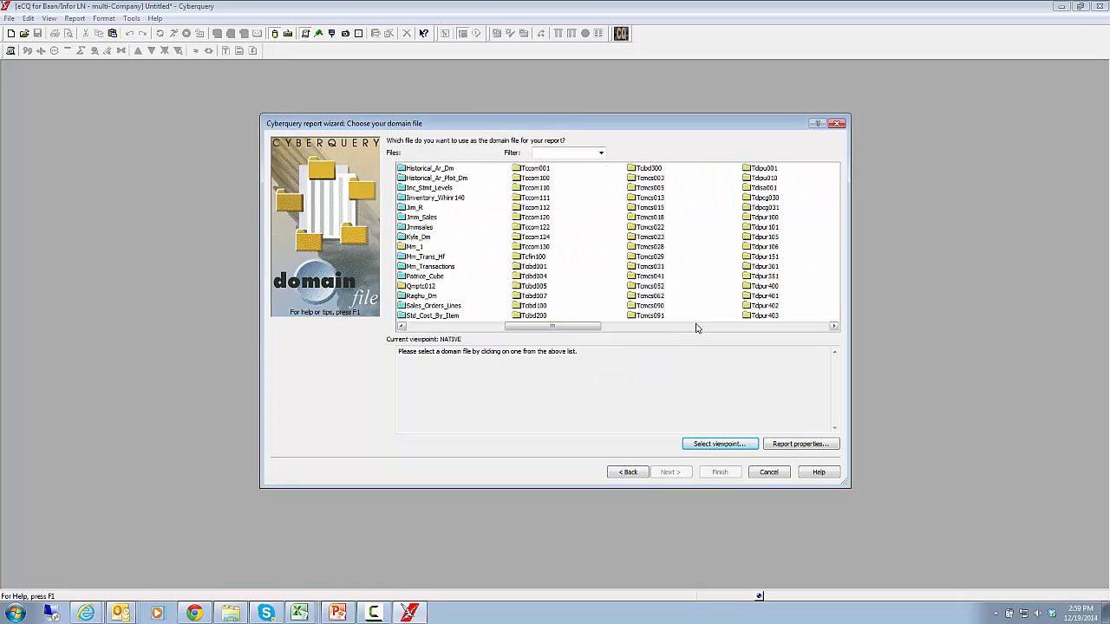
click(699, 326)
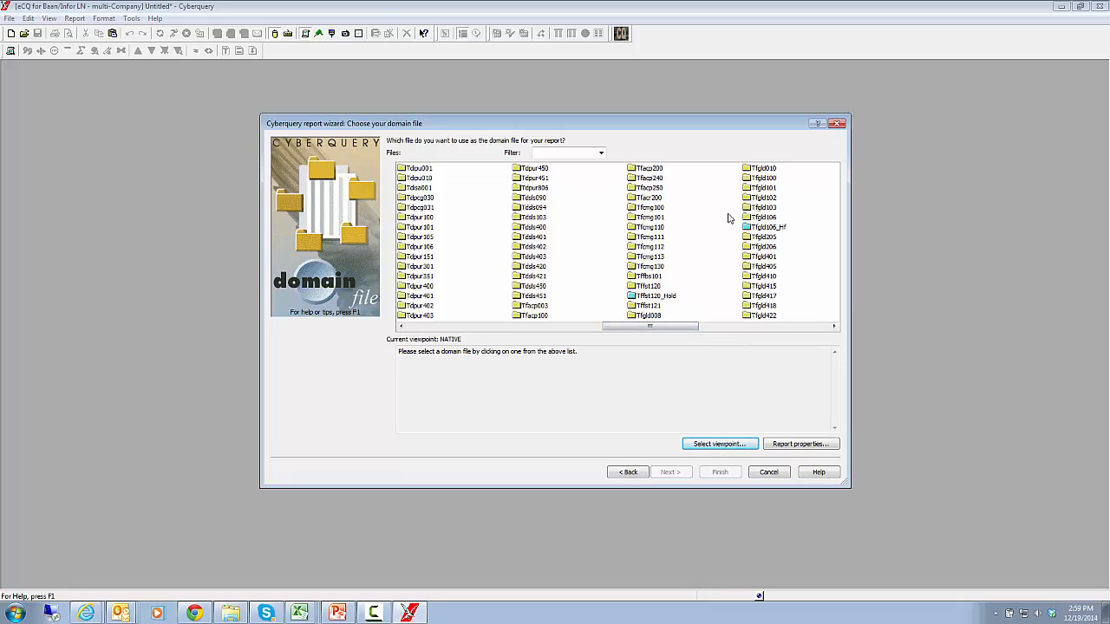
click(759, 218)
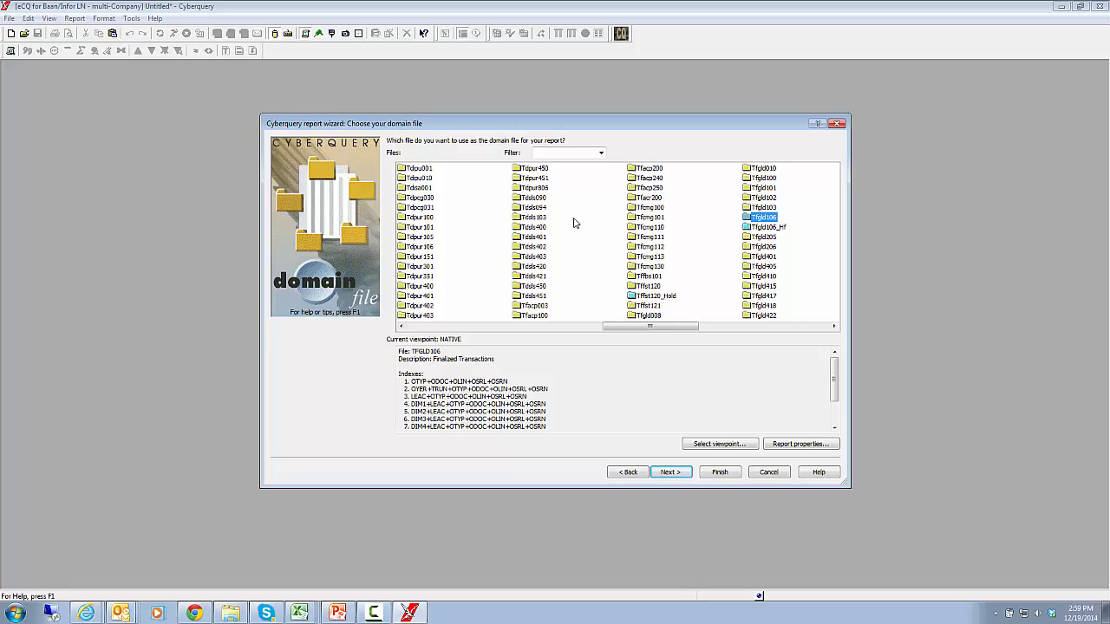
- Set the database viewpoint to All_Tables
click(726, 446)
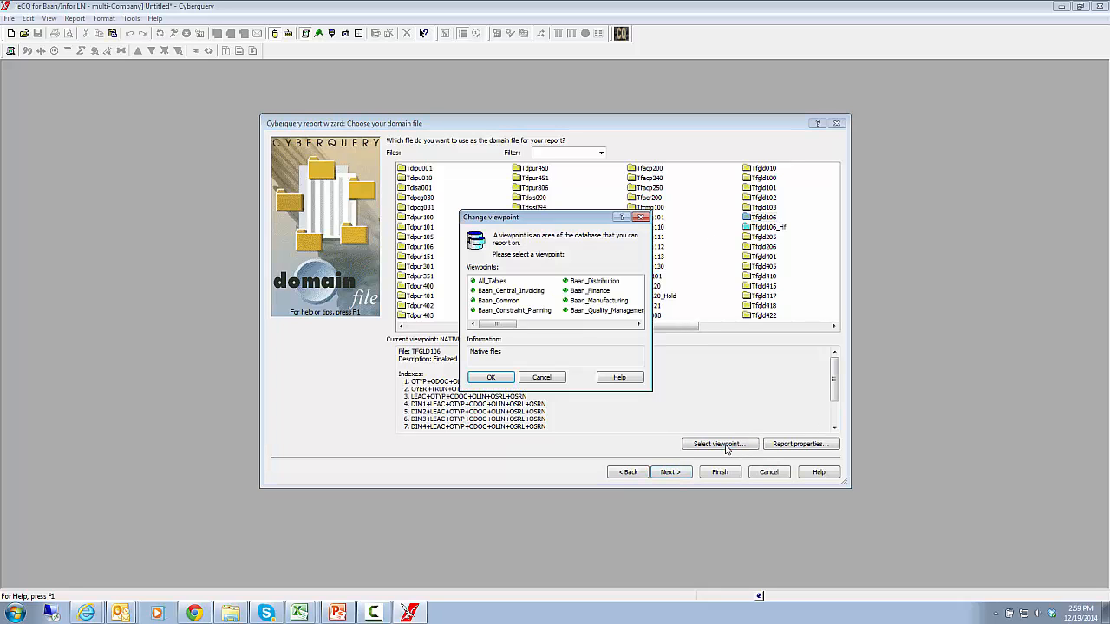
click(486, 283)
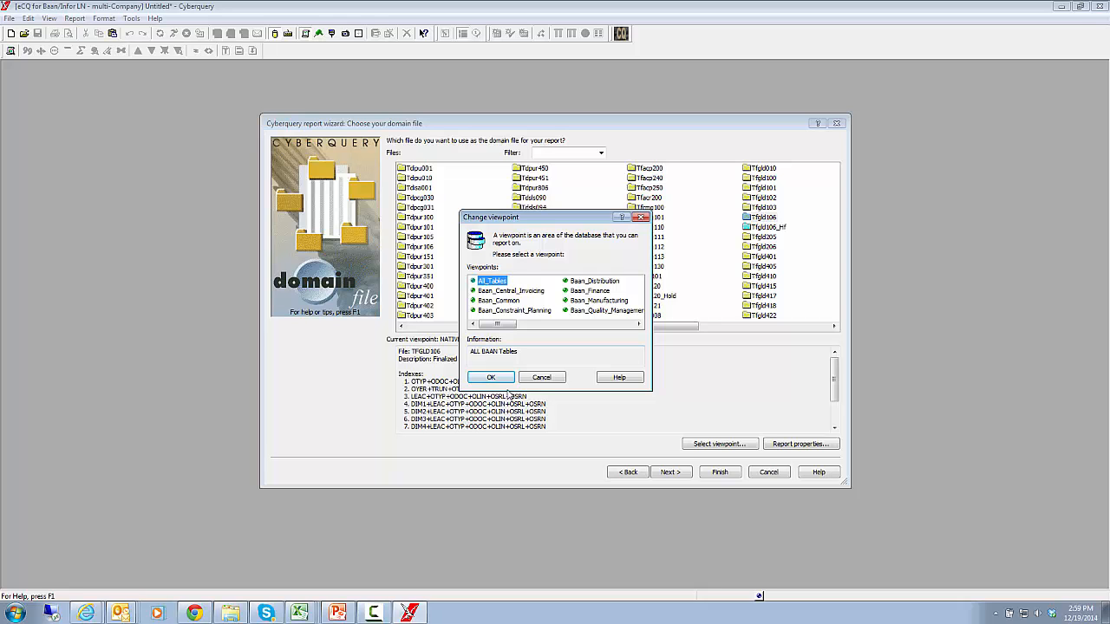
click(495, 378)
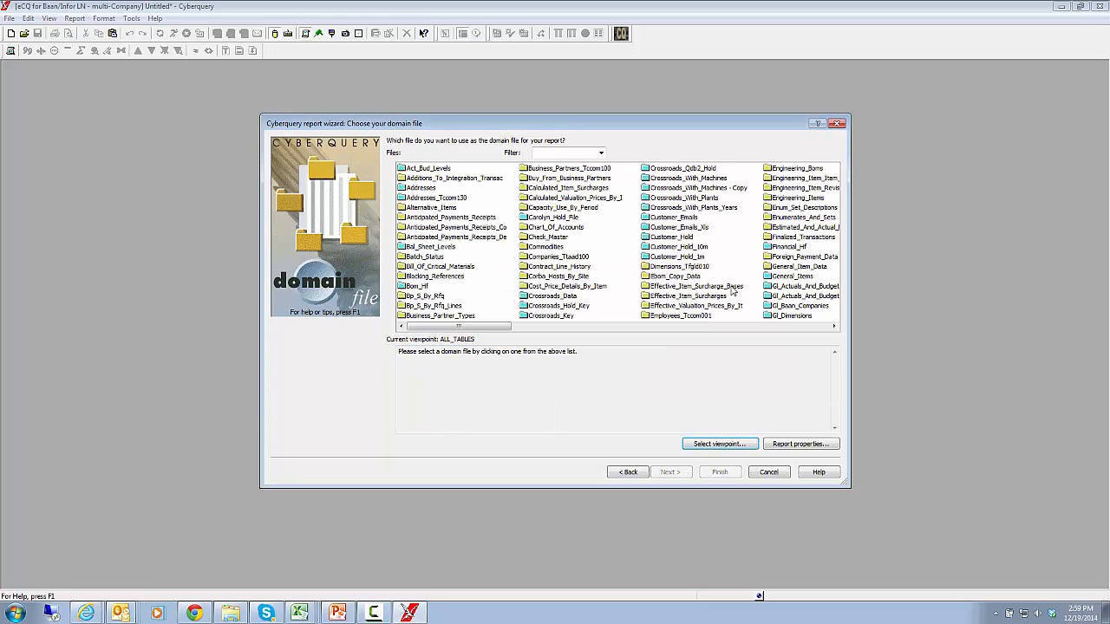
- Filter the domain files by "sales" and choose Sales_Orders_Lines as the report's domain file
click(713, 327)
click(714, 327)
click(743, 327)
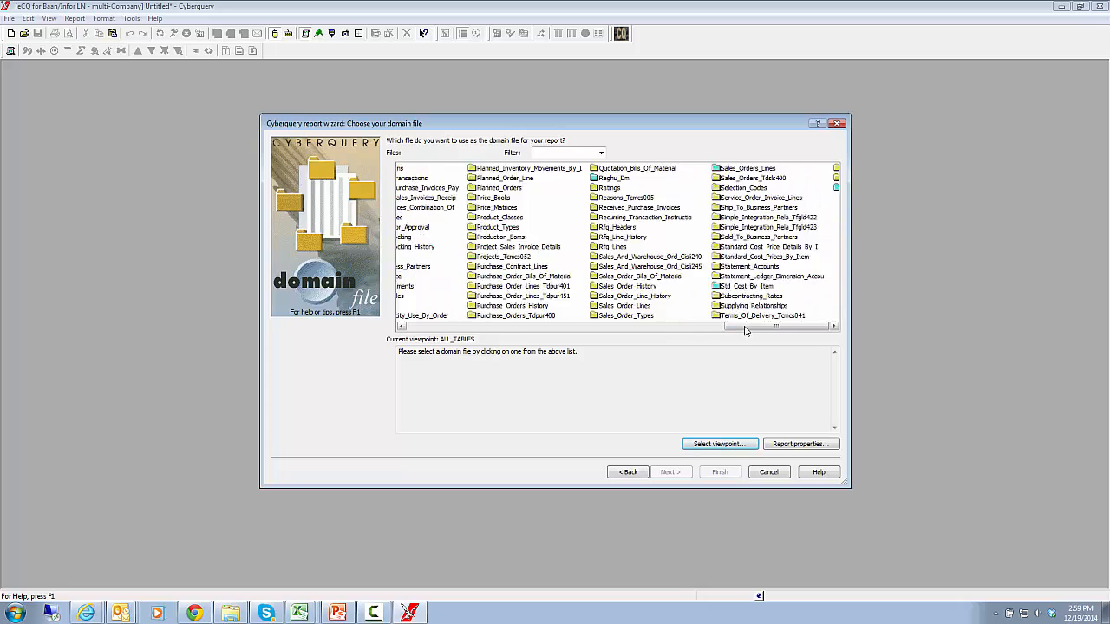
click(553, 153)
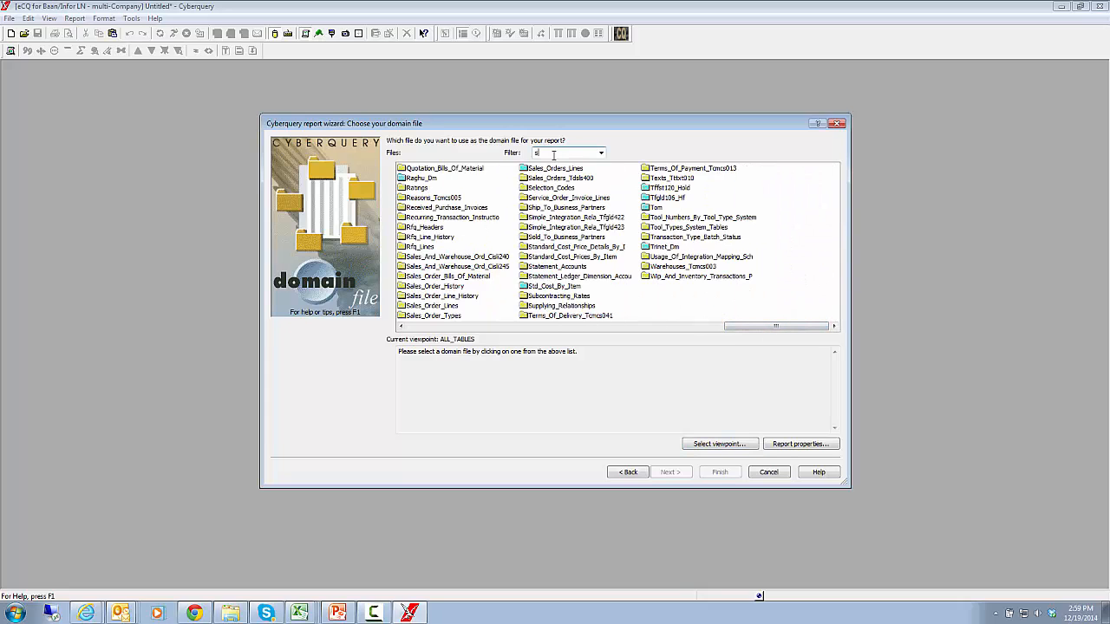
key(Return)
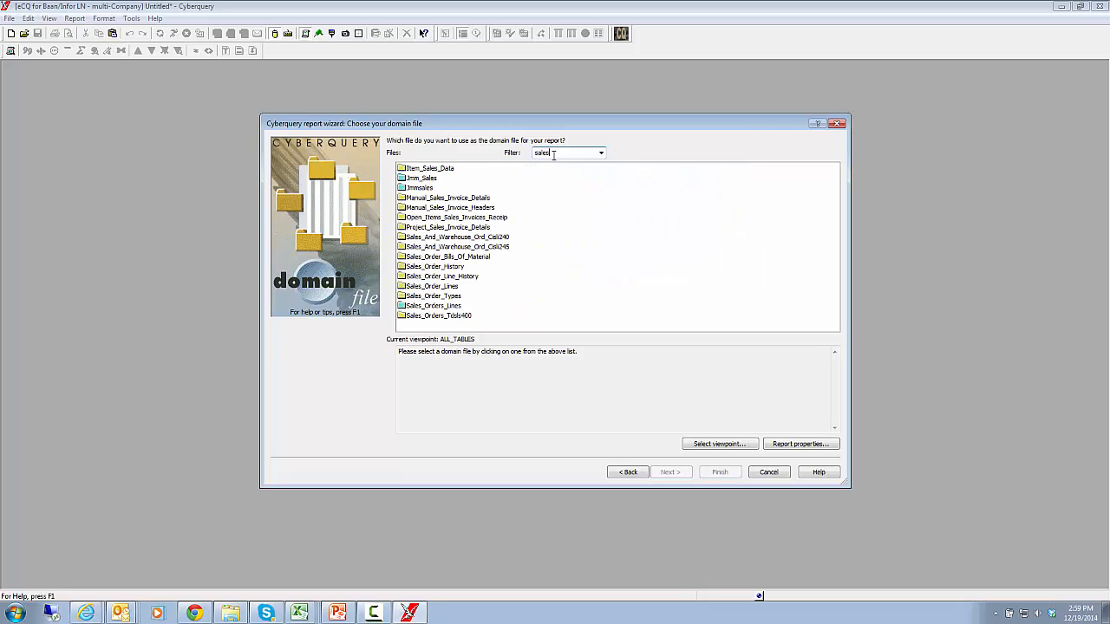
double_click(421, 306)
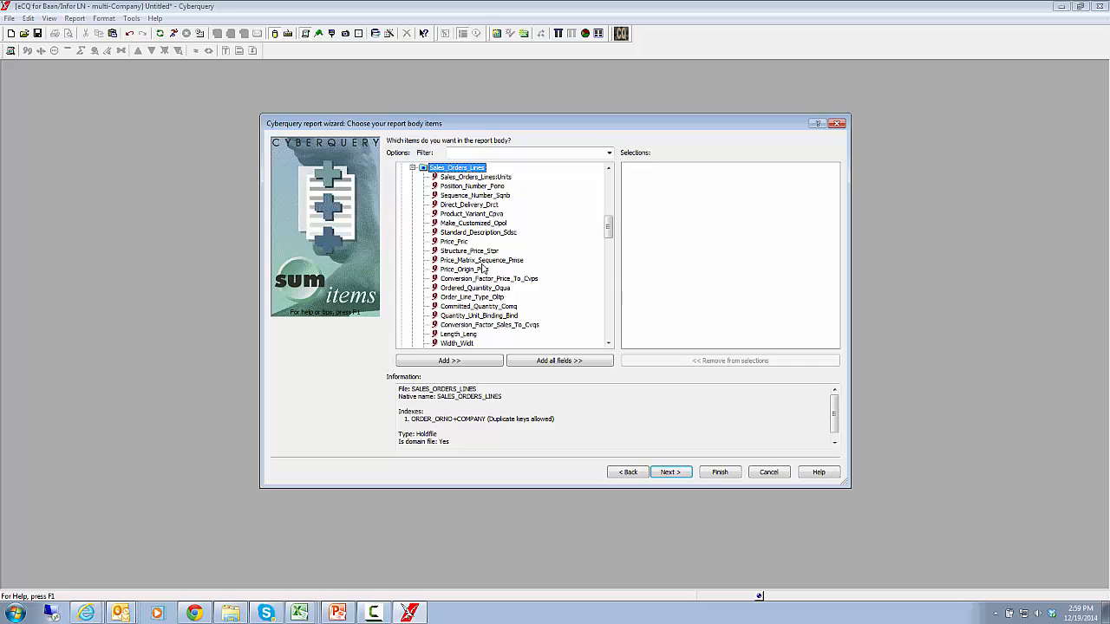
- Add the Amount_Oamt field of Sales_Orders_Lines to the report body and proceed to the sort items
mouse_move(484, 267)
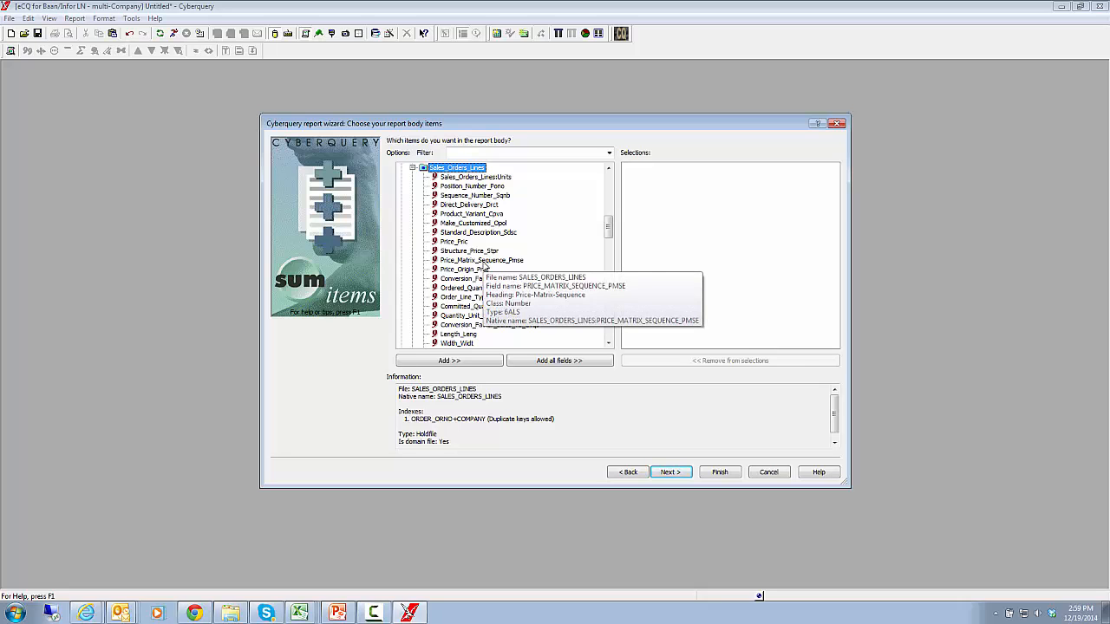
key(a)
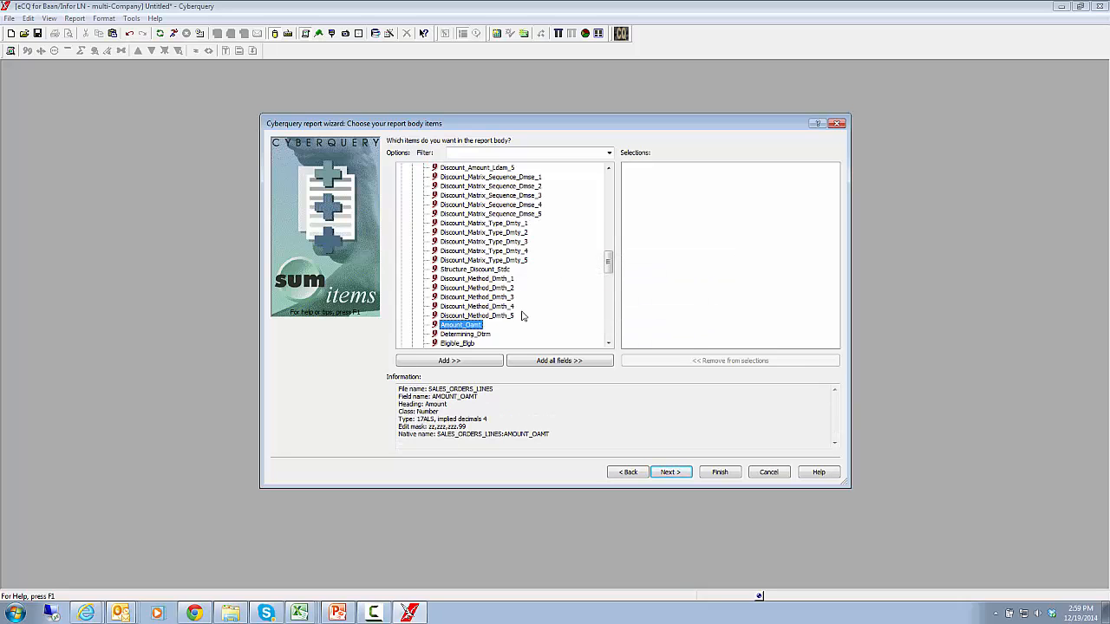
mouse_move(452, 330)
drag(453, 330, 680, 236)
click(670, 473)
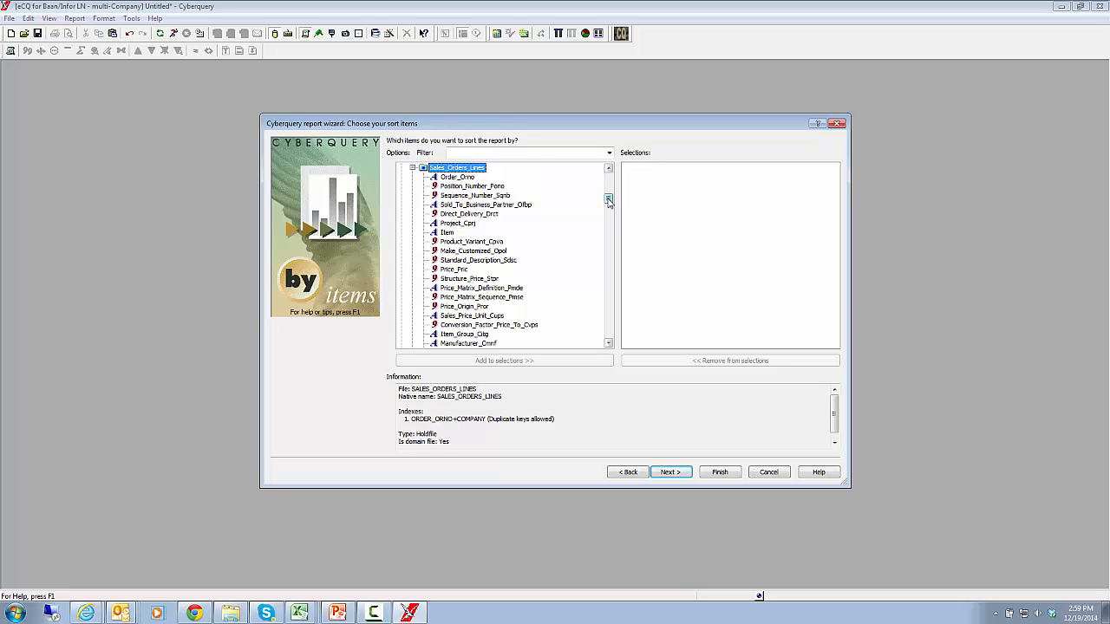
- Sort the report by Name_Nama from the Addresses_Tccom130 file and proceed to the across item
drag(608, 200, 610, 179)
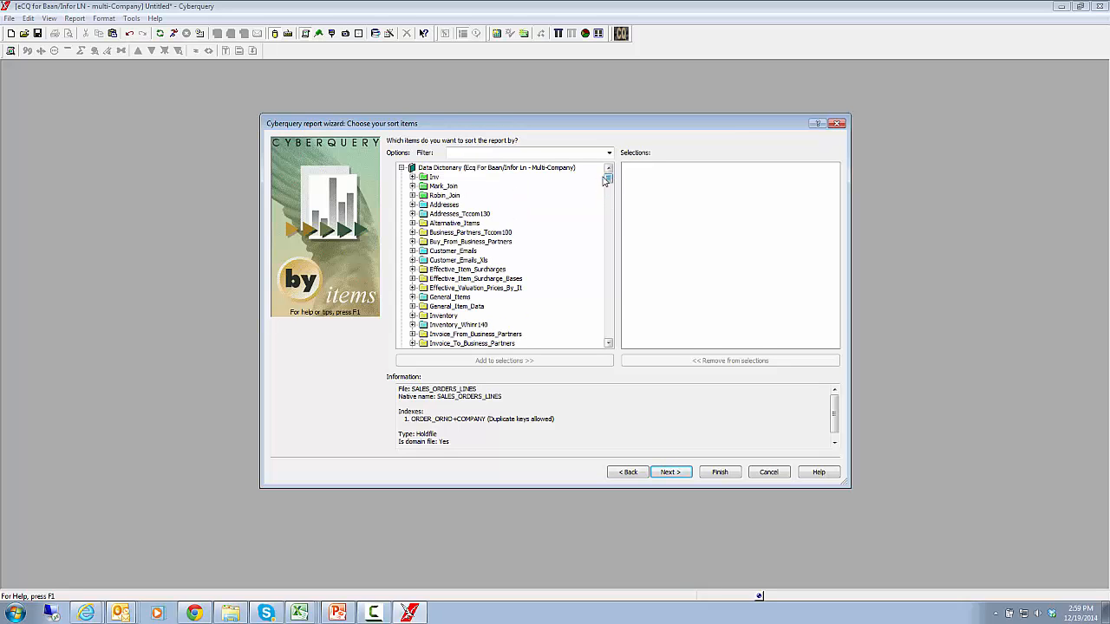
click(413, 215)
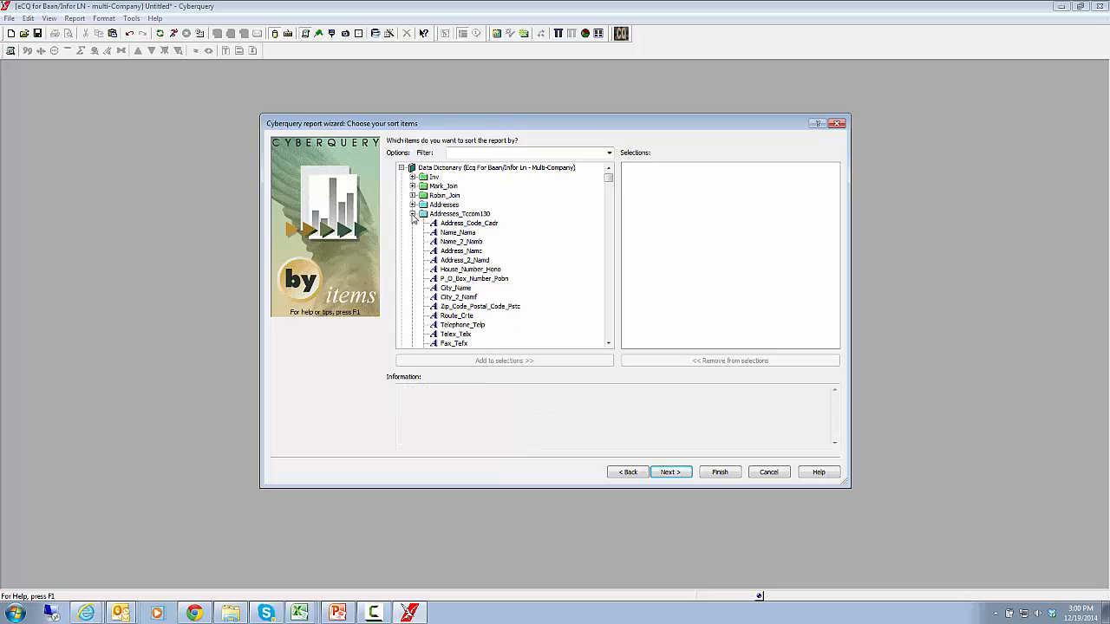
drag(466, 234, 658, 218)
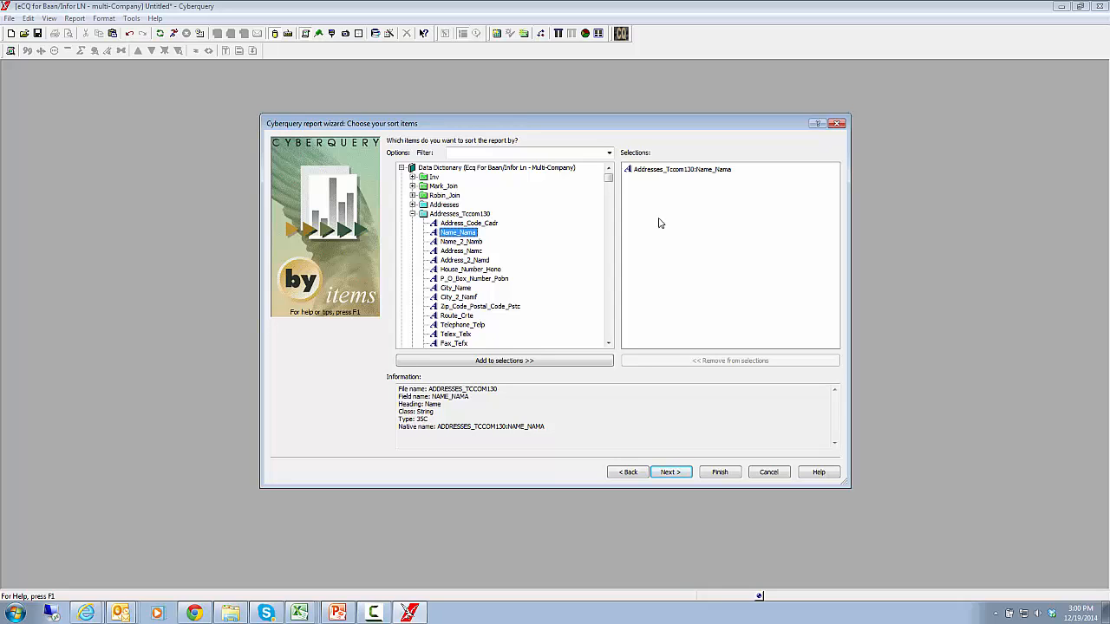
click(671, 472)
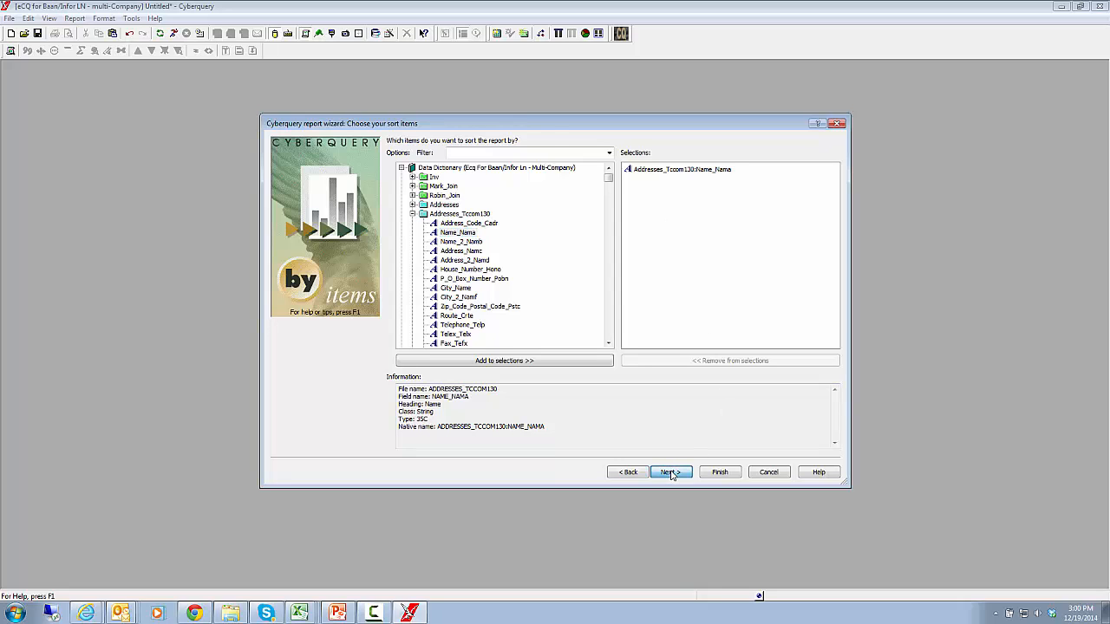
- Add the Company field of Sales_Orders_Lines as the item that categorizes across the page
click(609, 316)
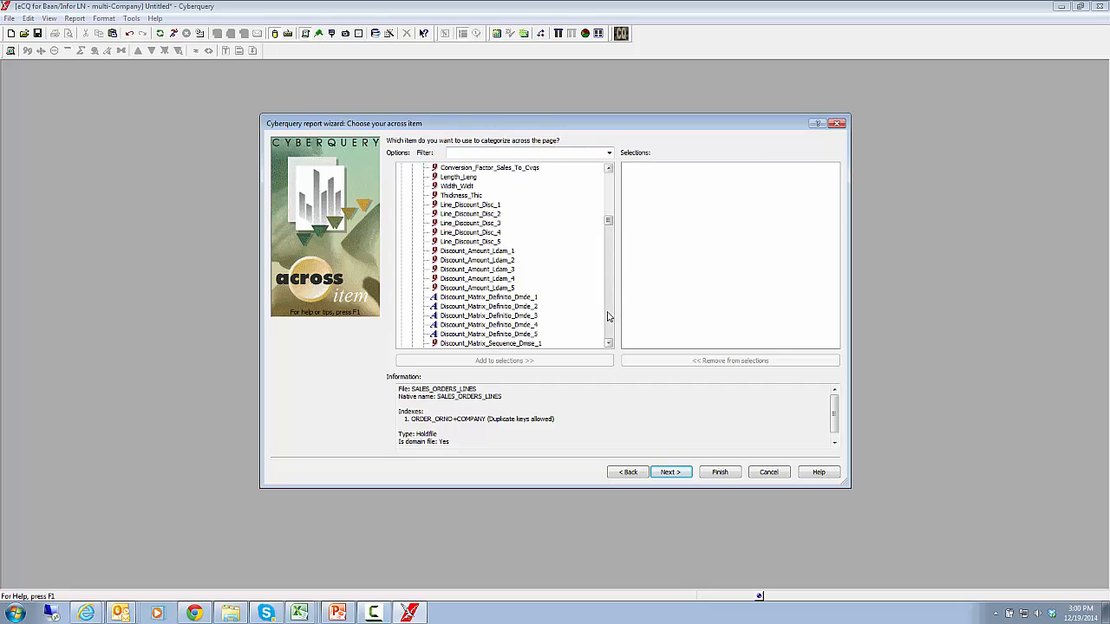
click(609, 317)
click(609, 316)
click(609, 316)
click(609, 317)
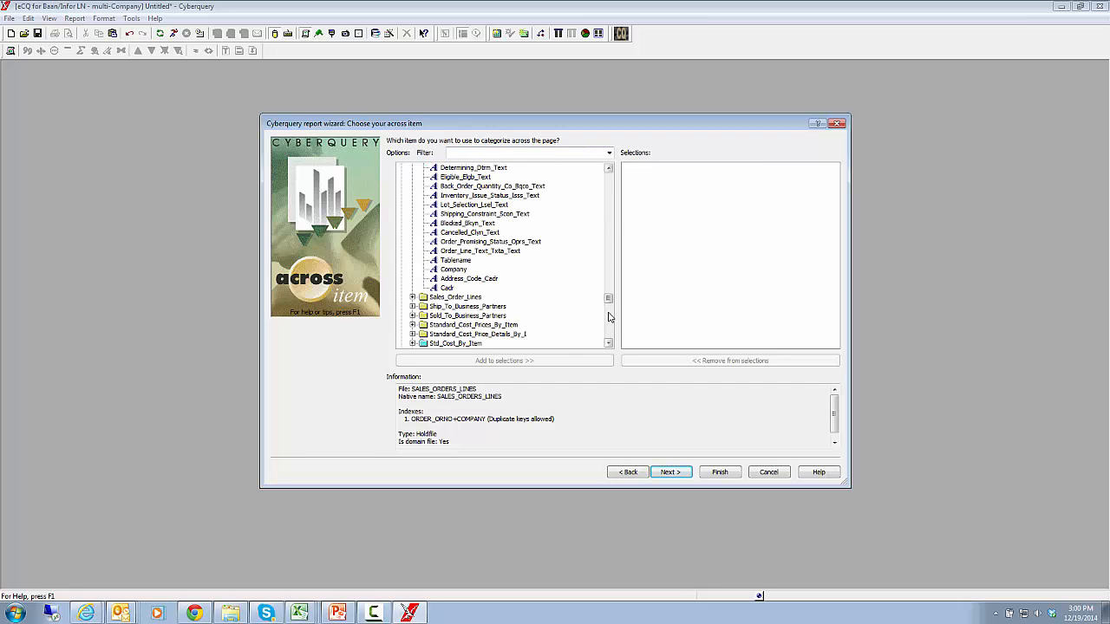
double_click(458, 271)
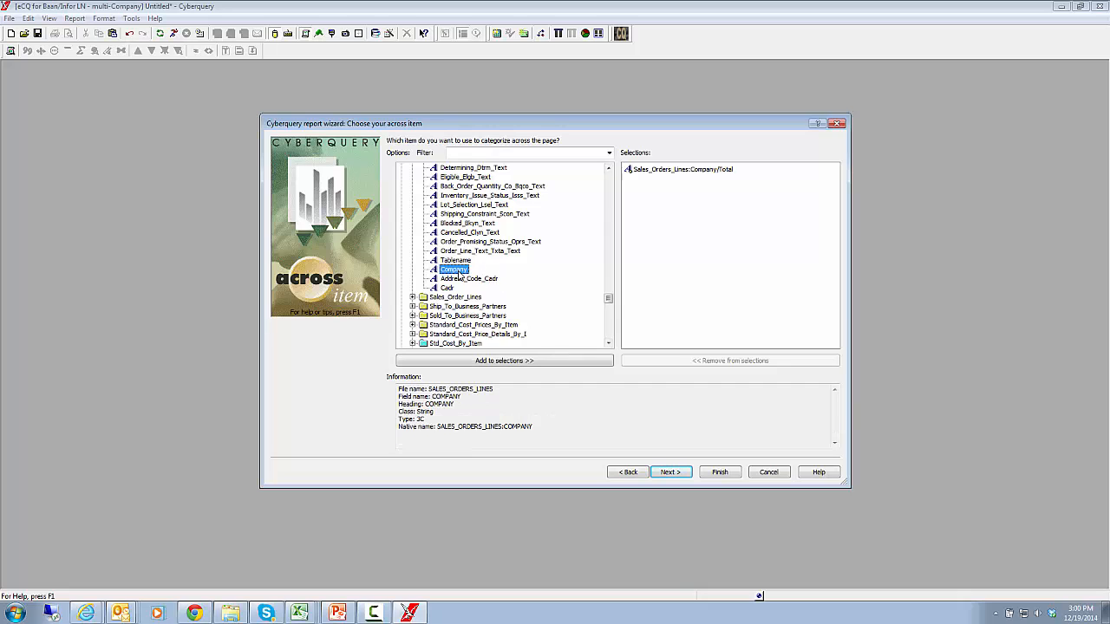
- Examine the details of the Direct_Delivery_Drct_Text, Cadr and Company fields and of the selected across item
drag(610, 299, 610, 287)
click(452, 242)
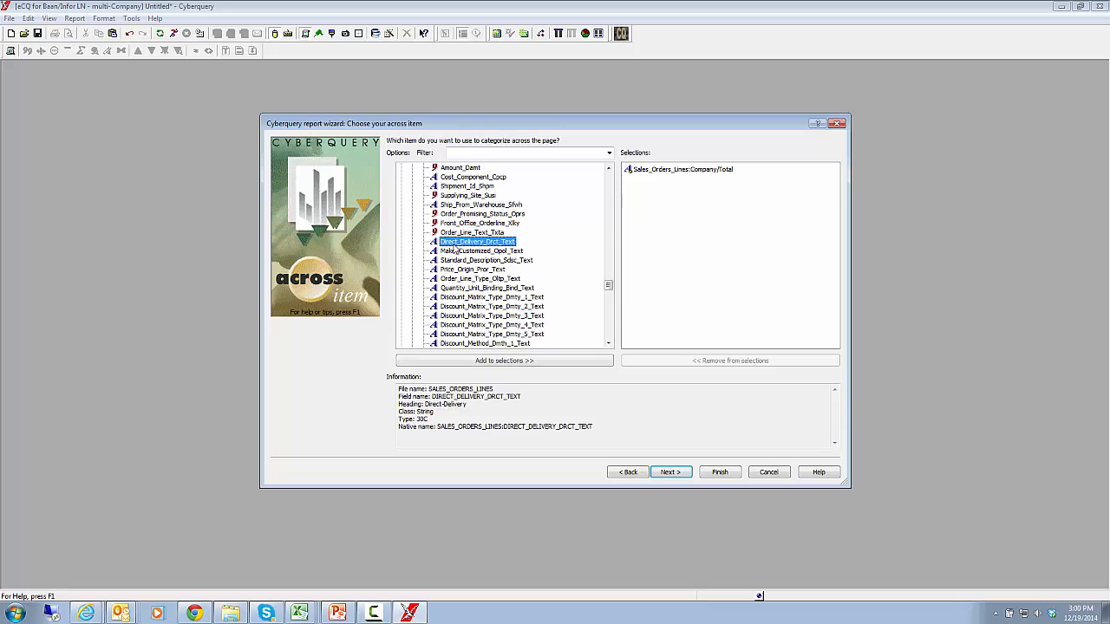
click(610, 343)
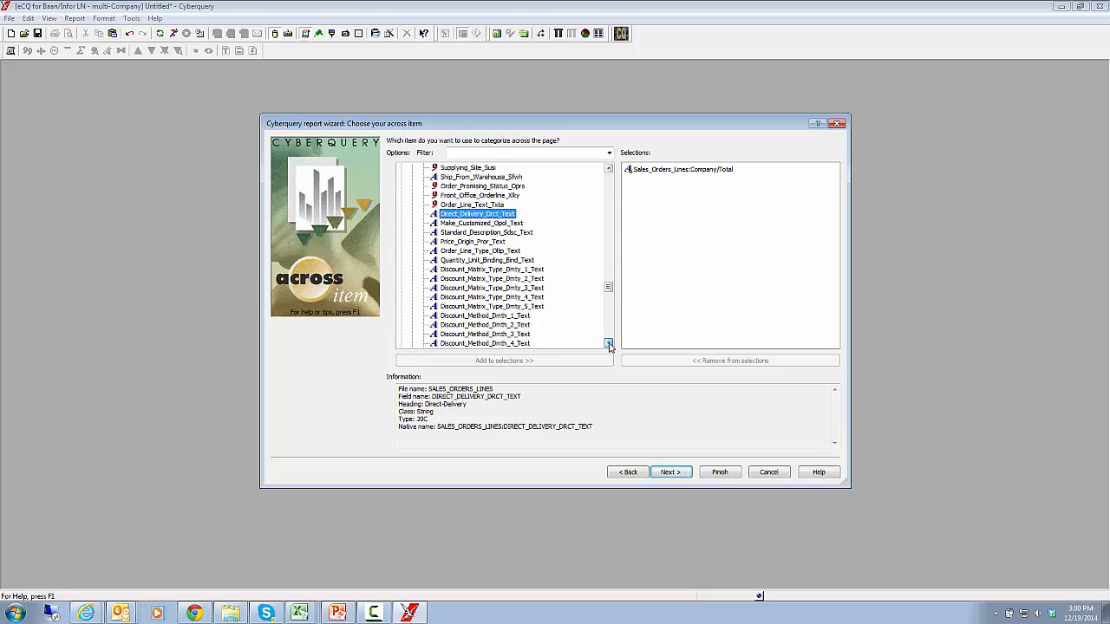
drag(609, 343, 609, 346)
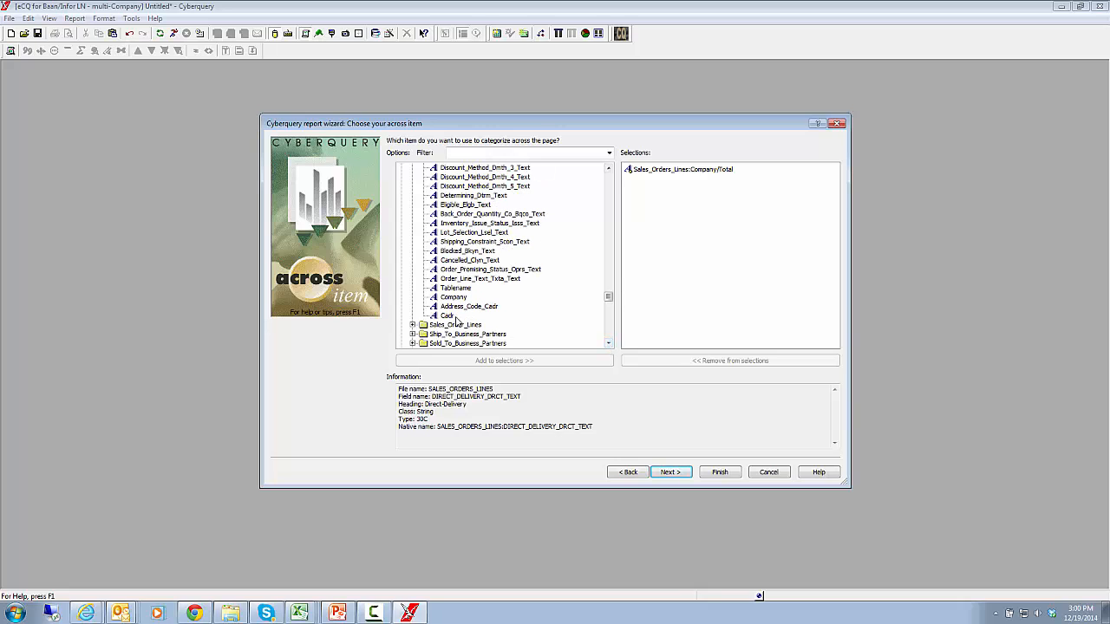
click(449, 316)
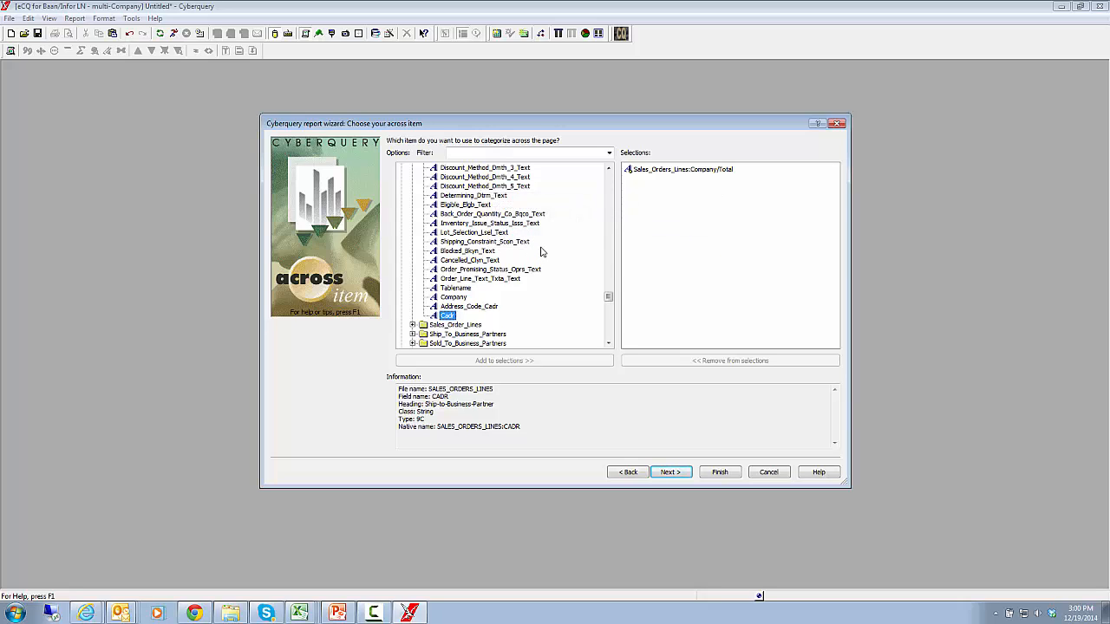
drag(608, 297, 608, 301)
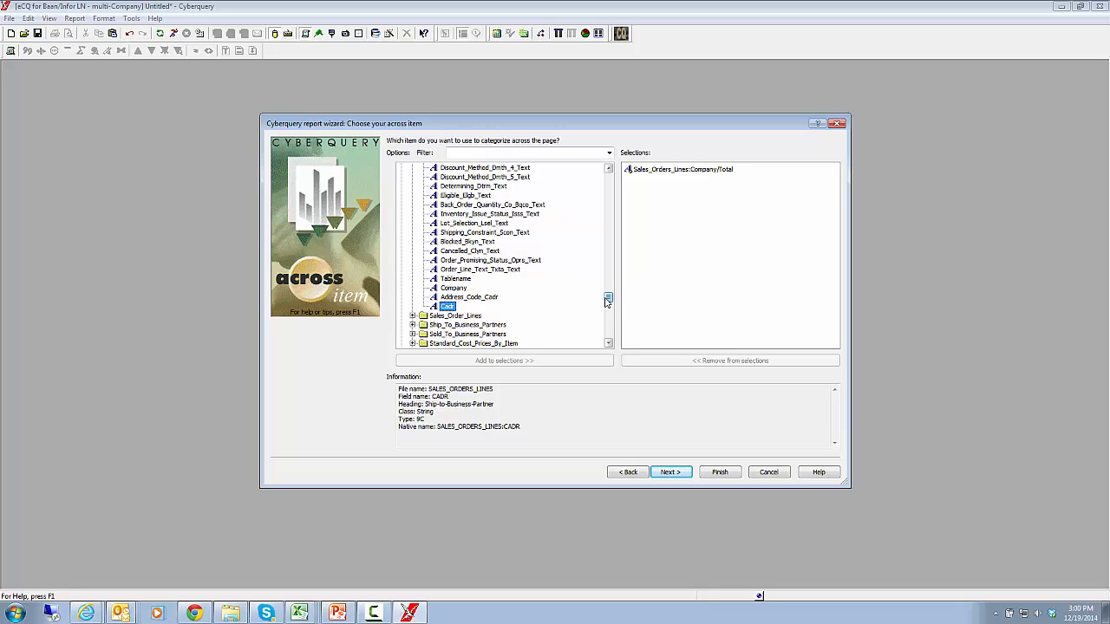
click(460, 290)
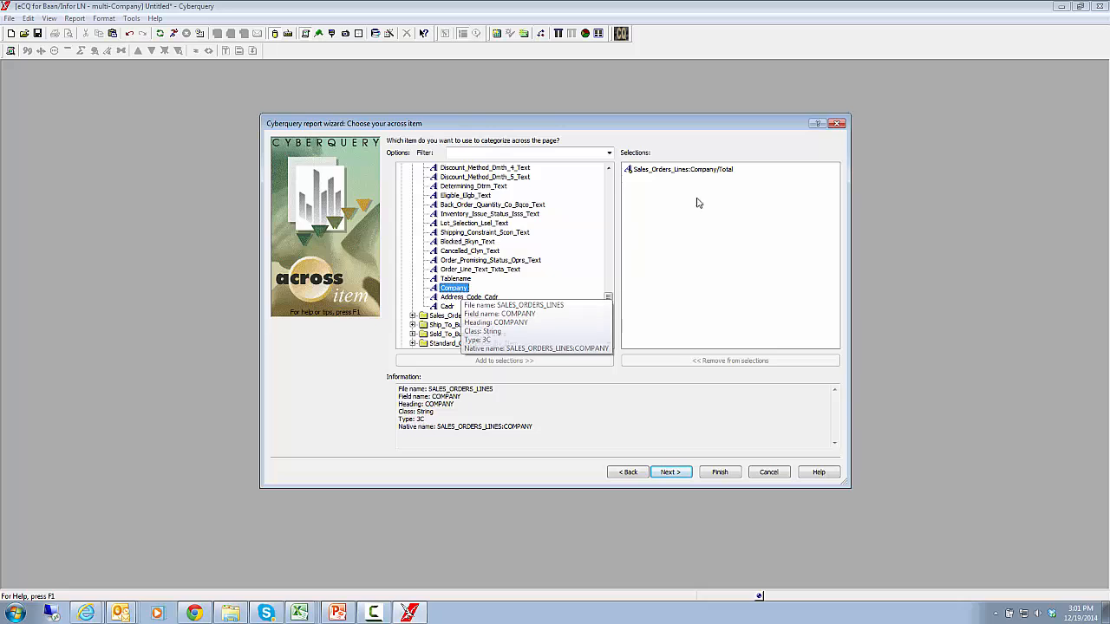
click(670, 170)
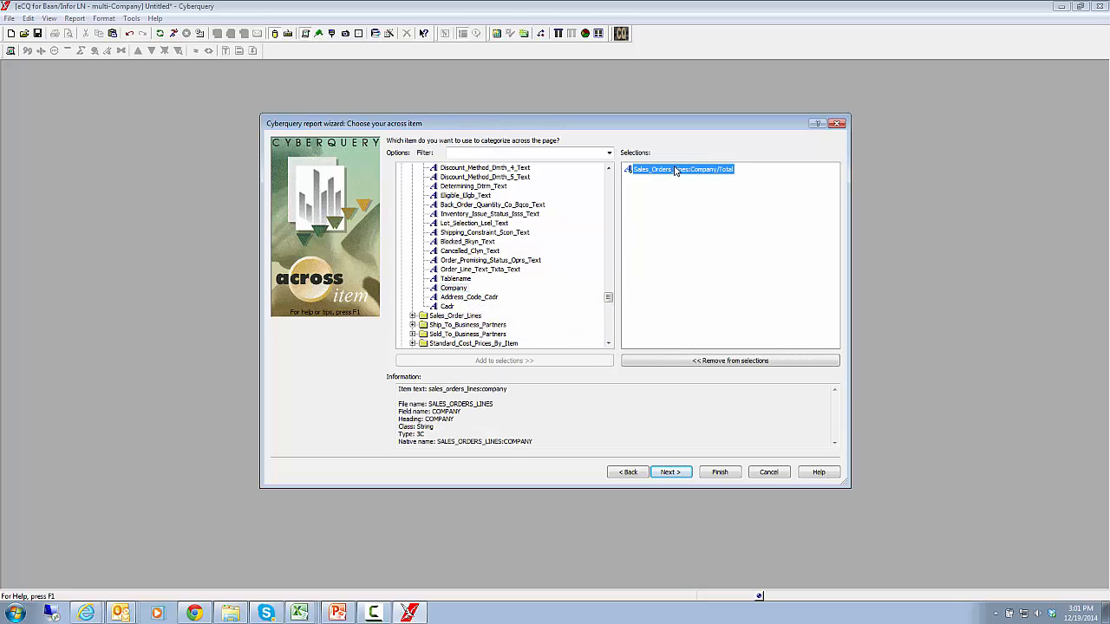
- Finish the report wizard, running the full report and hiding the report definition areas around it
click(723, 474)
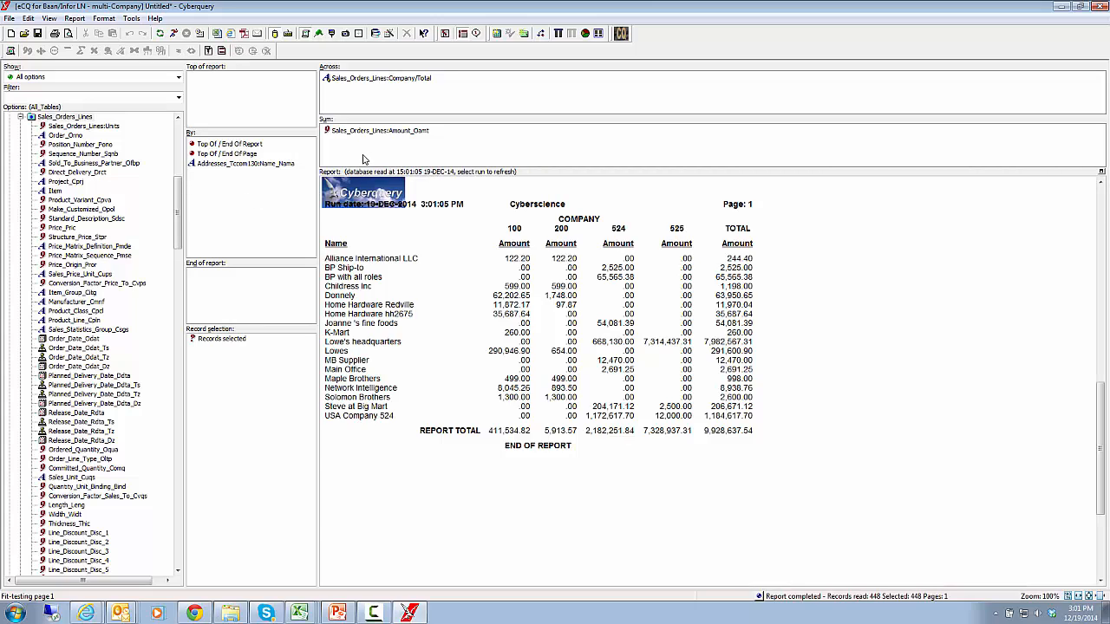
click(175, 33)
click(469, 33)
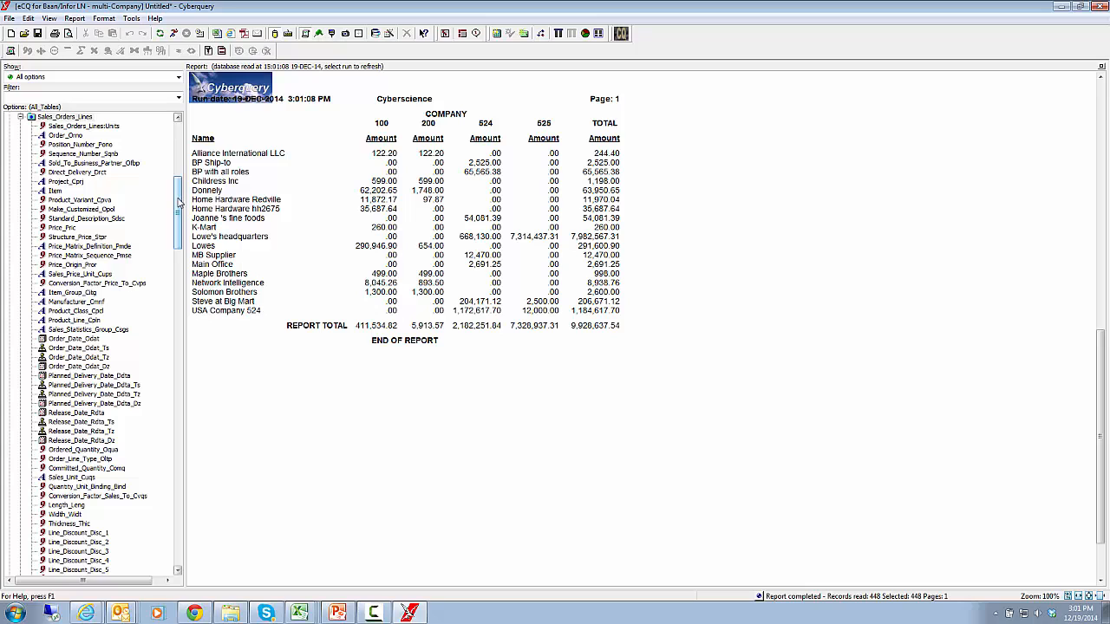
- Add the Description_Dsca field of General_Items to the report between the Name and Amount columns
drag(178, 203, 180, 153)
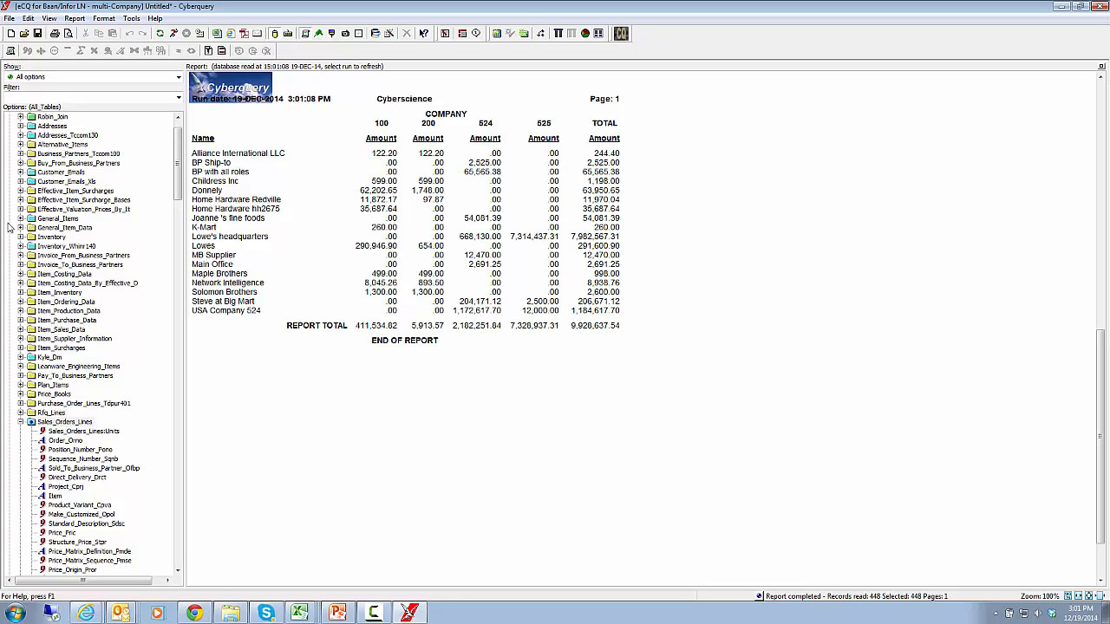
click(52, 220)
click(21, 219)
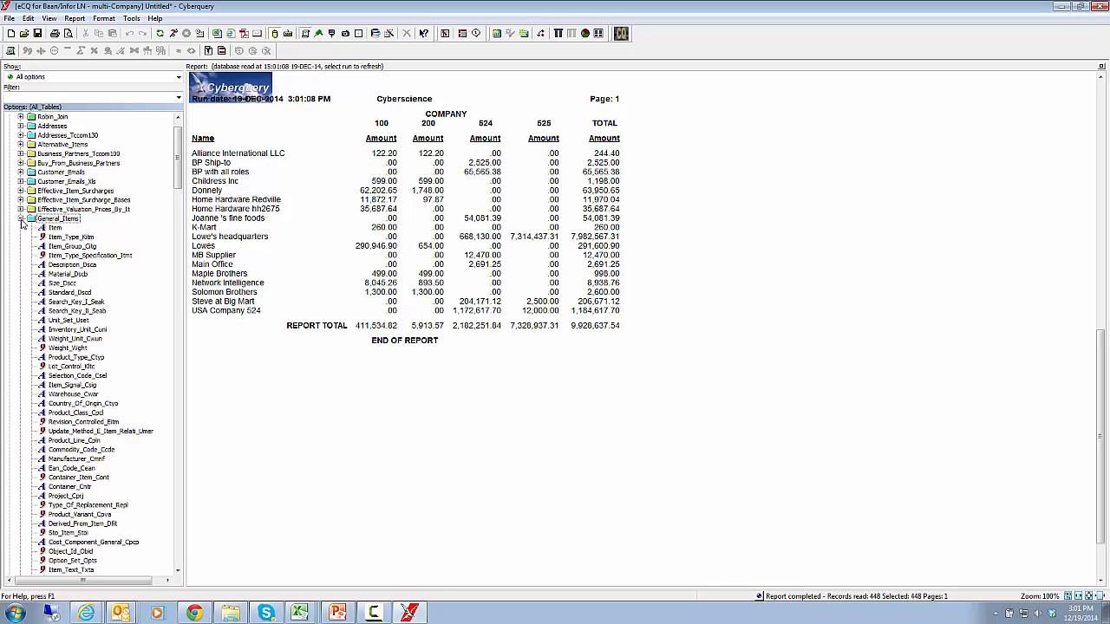
click(69, 267)
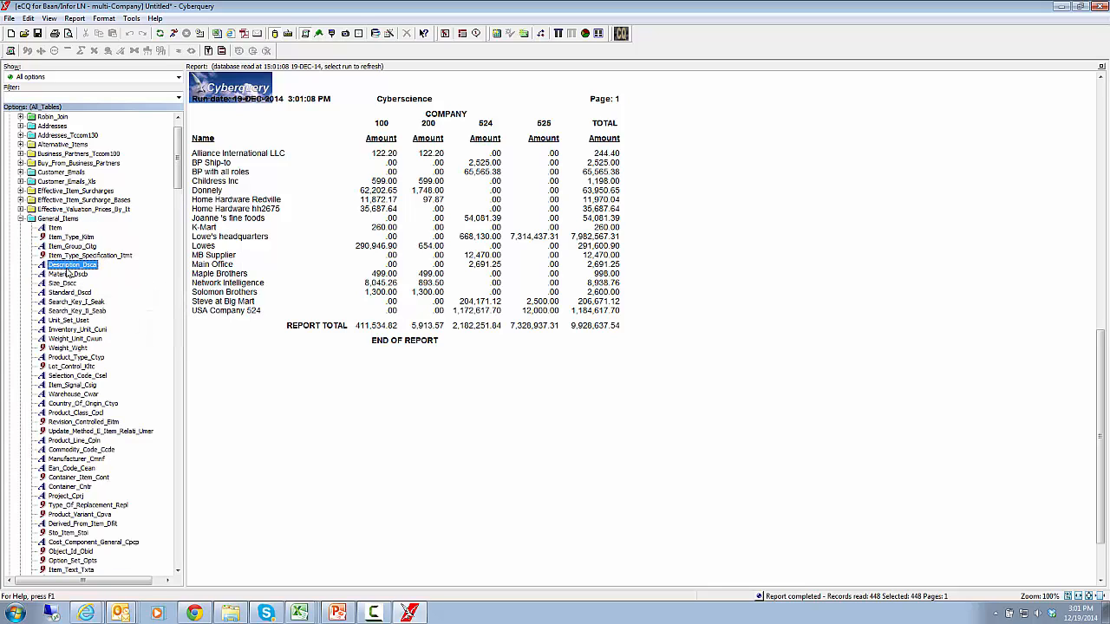
drag(66, 270, 328, 254)
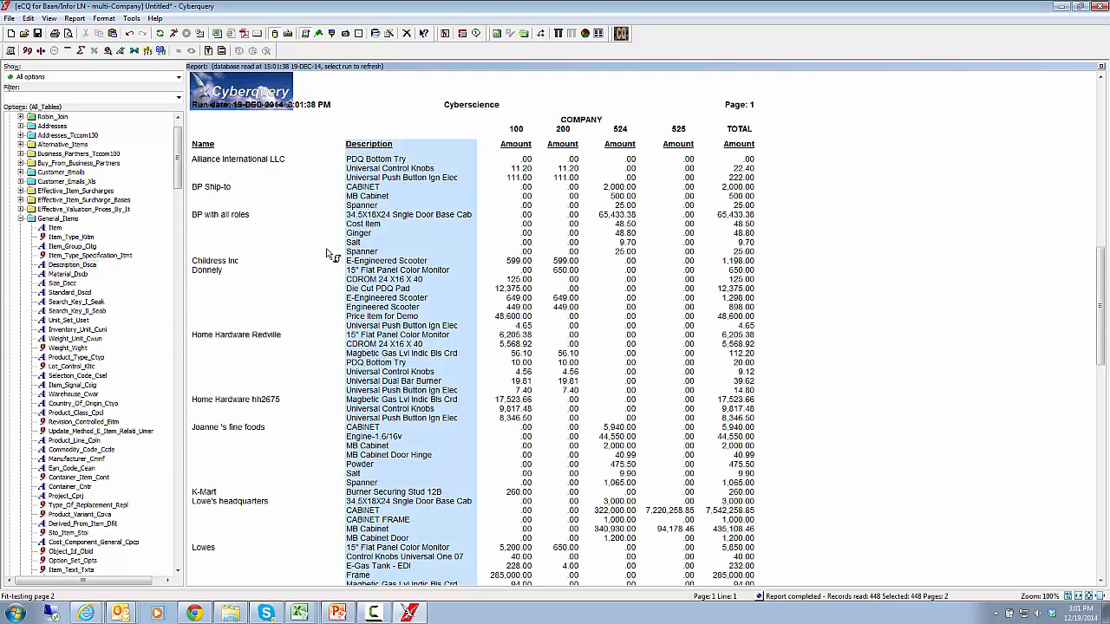
- Move the Description column in front of the Name column so amounts are grouped by item description before customer
click(214, 165)
click(367, 162)
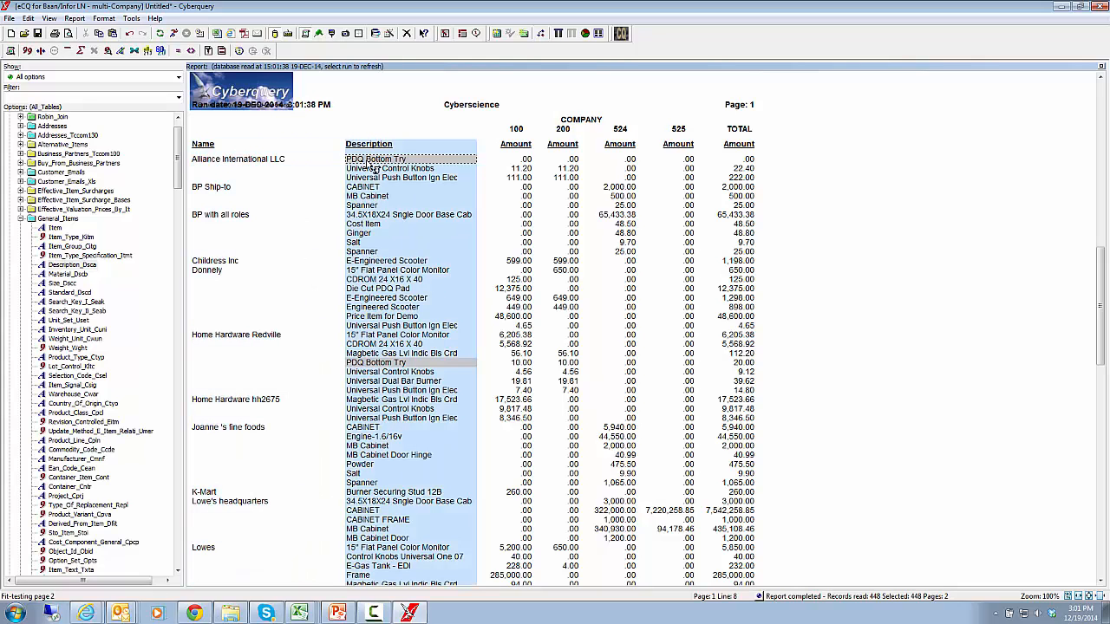
click(519, 169)
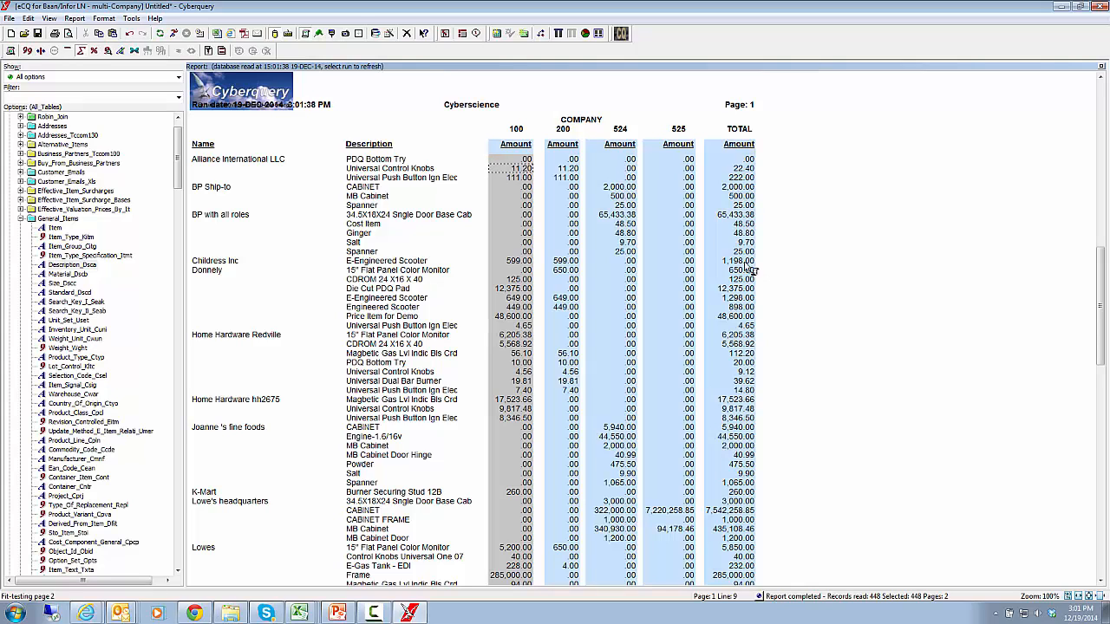
click(397, 208)
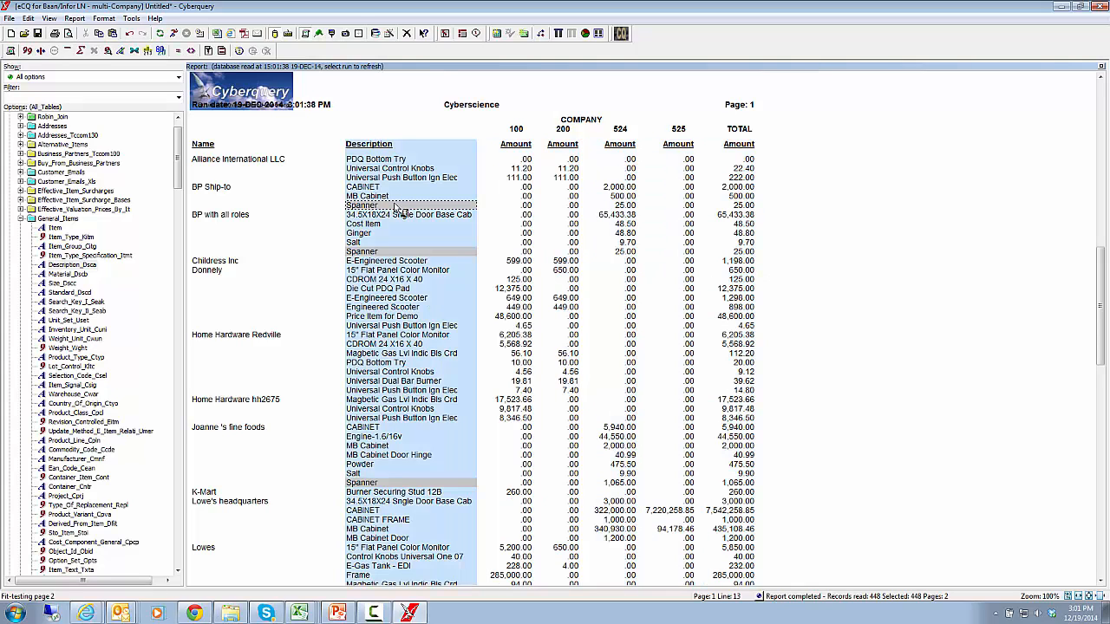
drag(389, 208, 208, 183)
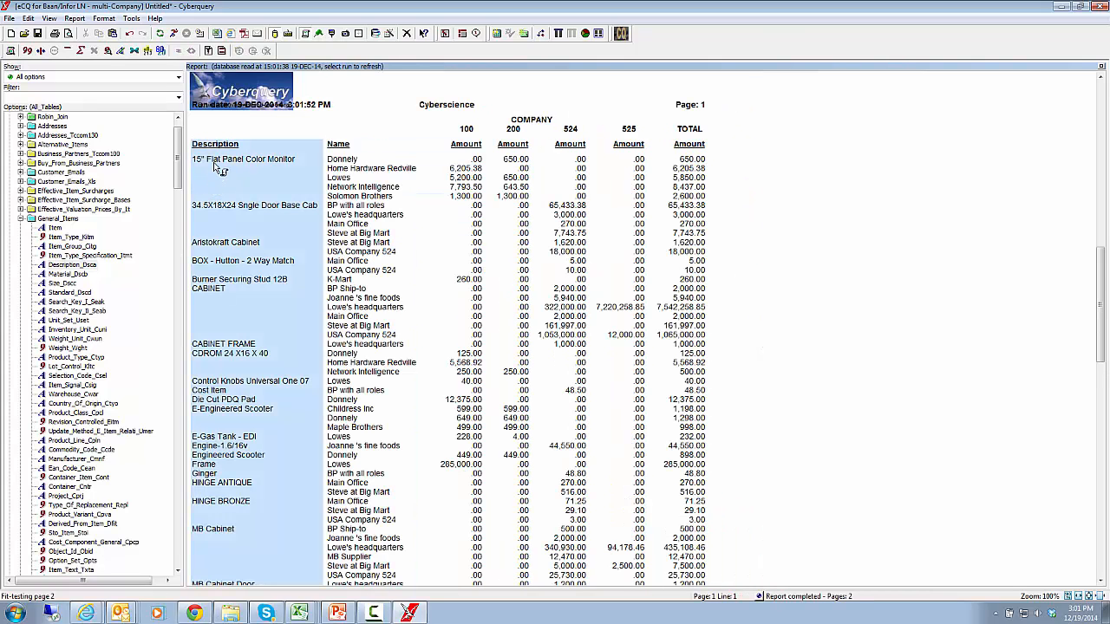
click(213, 162)
click(358, 180)
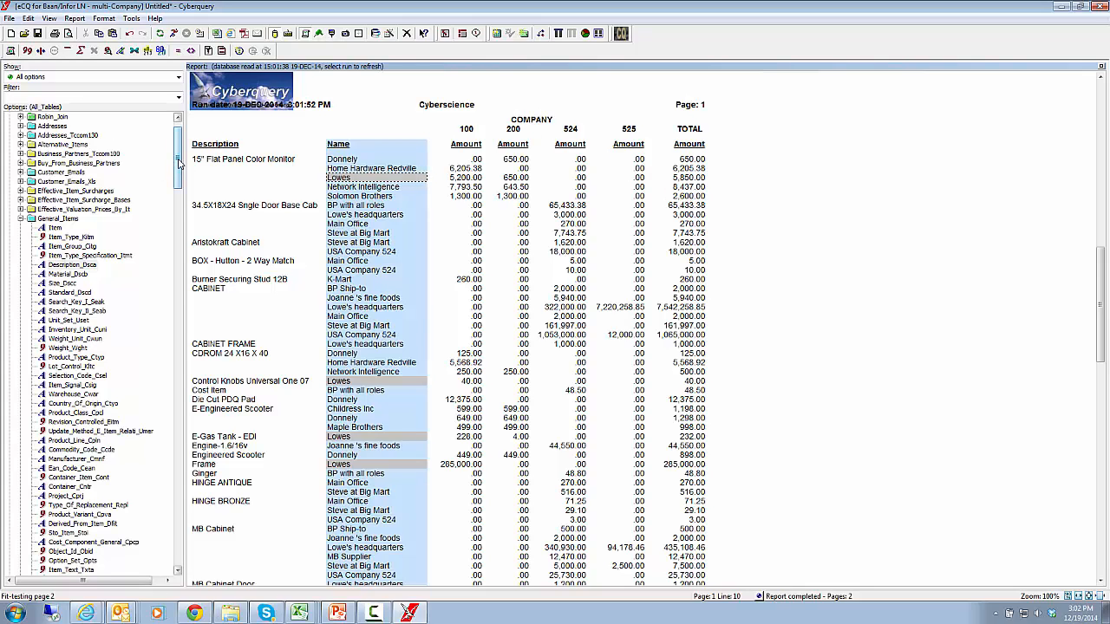
- Delete the Description column from the report
mouse_move(178, 162)
mouse_down()
mouse_move(176, 252)
mouse_move(177, 161)
mouse_up()
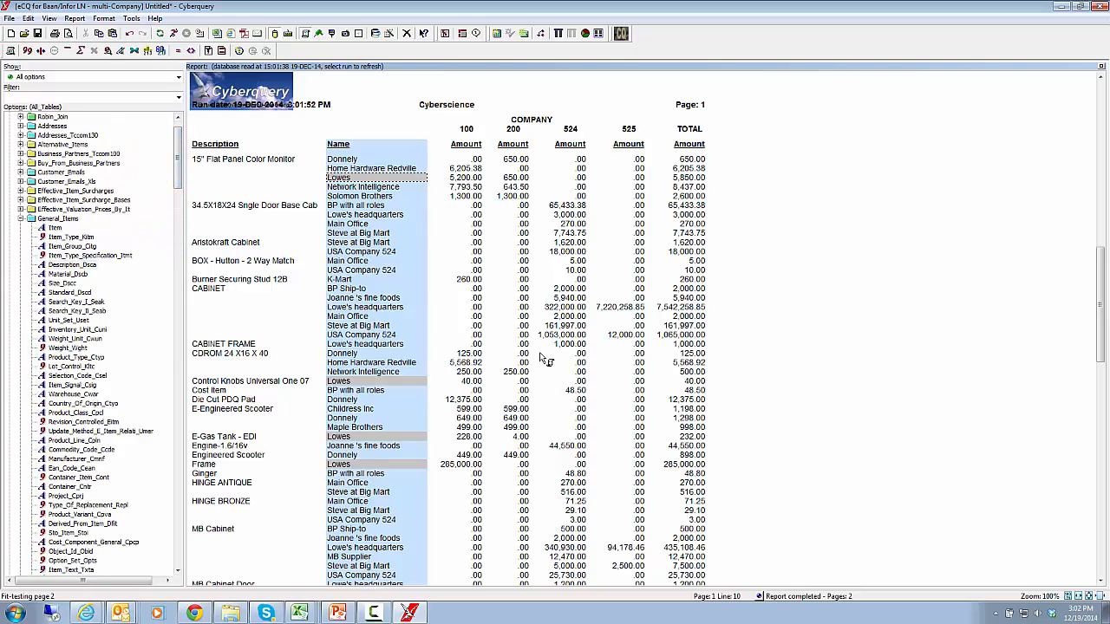
click(233, 212)
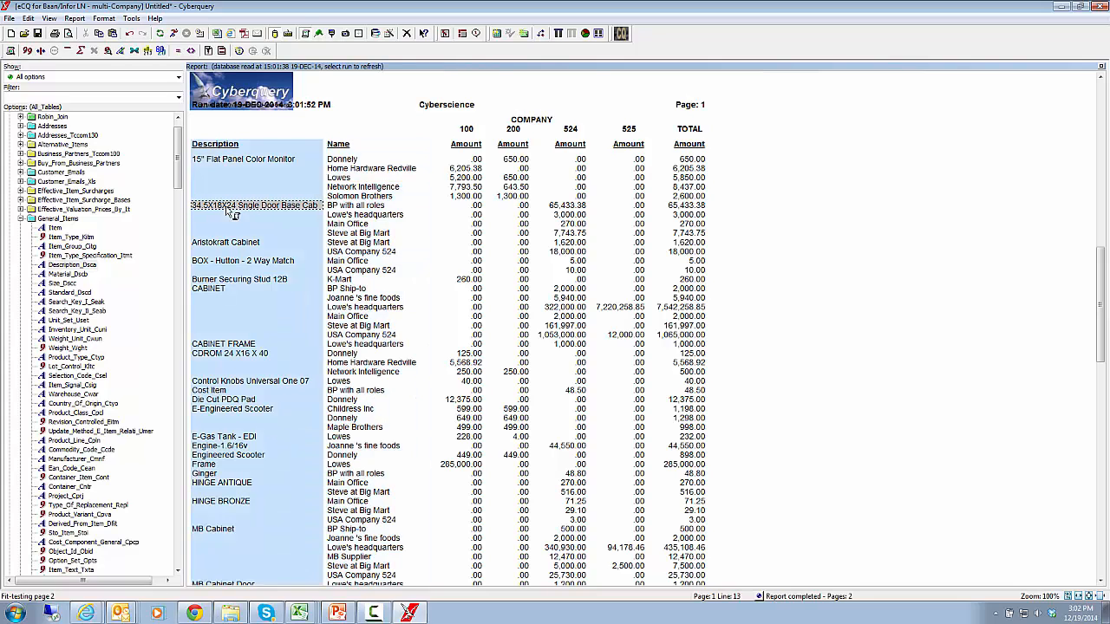
key(Delete)
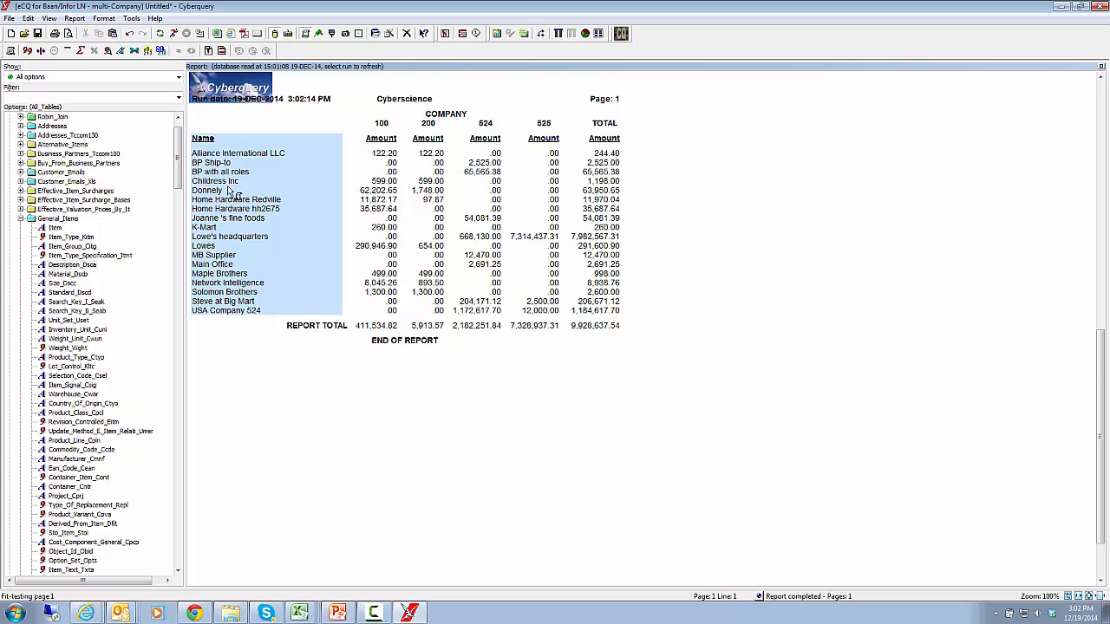
- Add the E_Mail field of Customer_Emails_Xls to the report beside the Name column
click(20, 181)
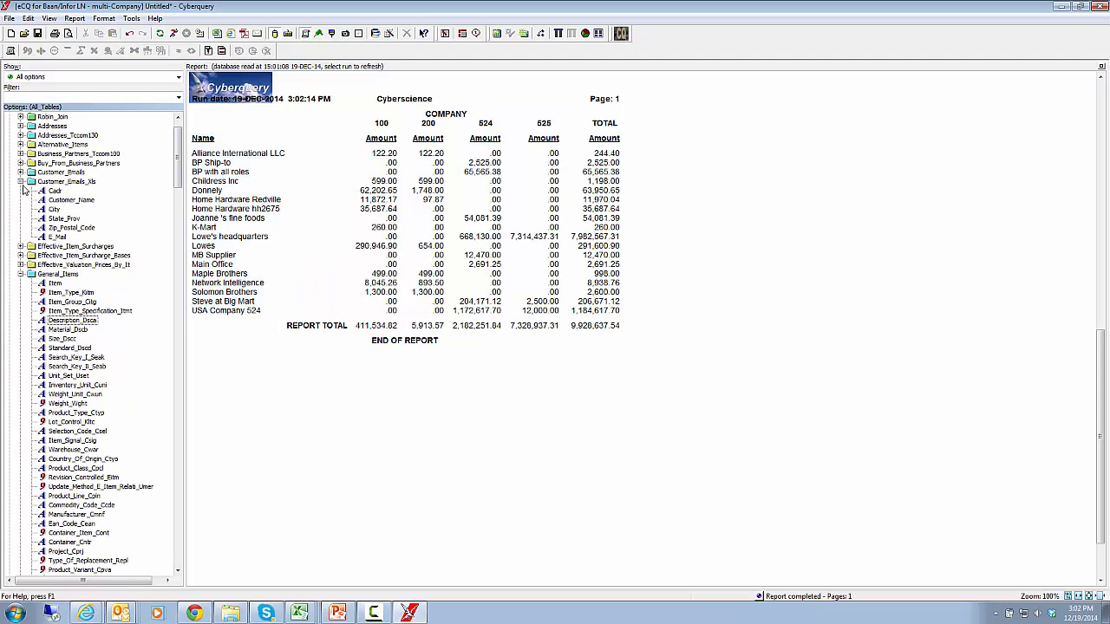
click(80, 182)
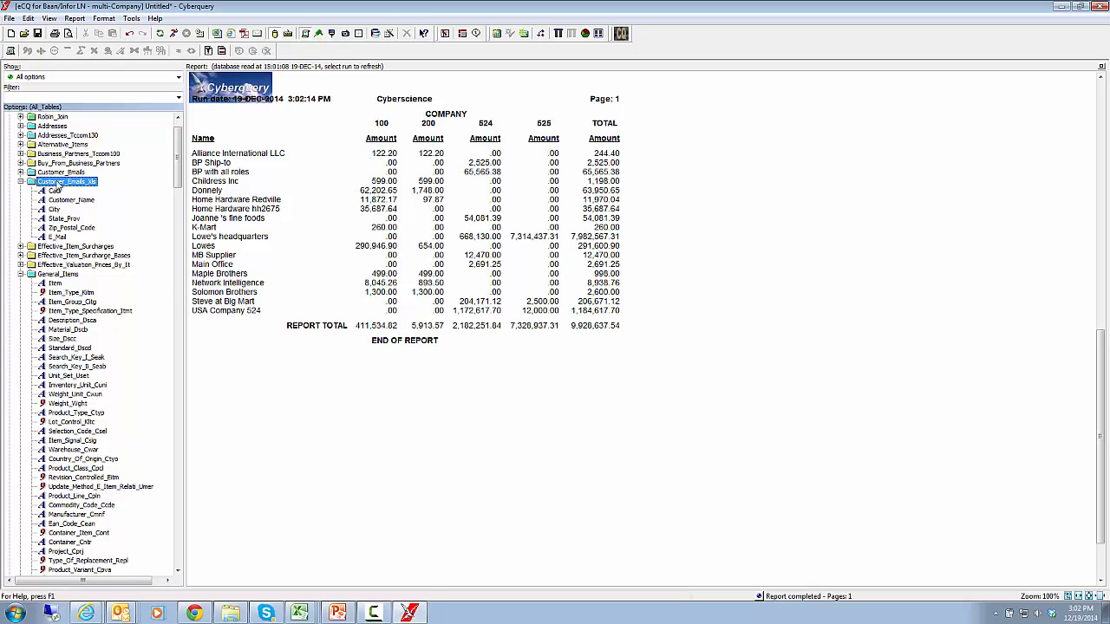
mouse_move(84, 185)
click(55, 237)
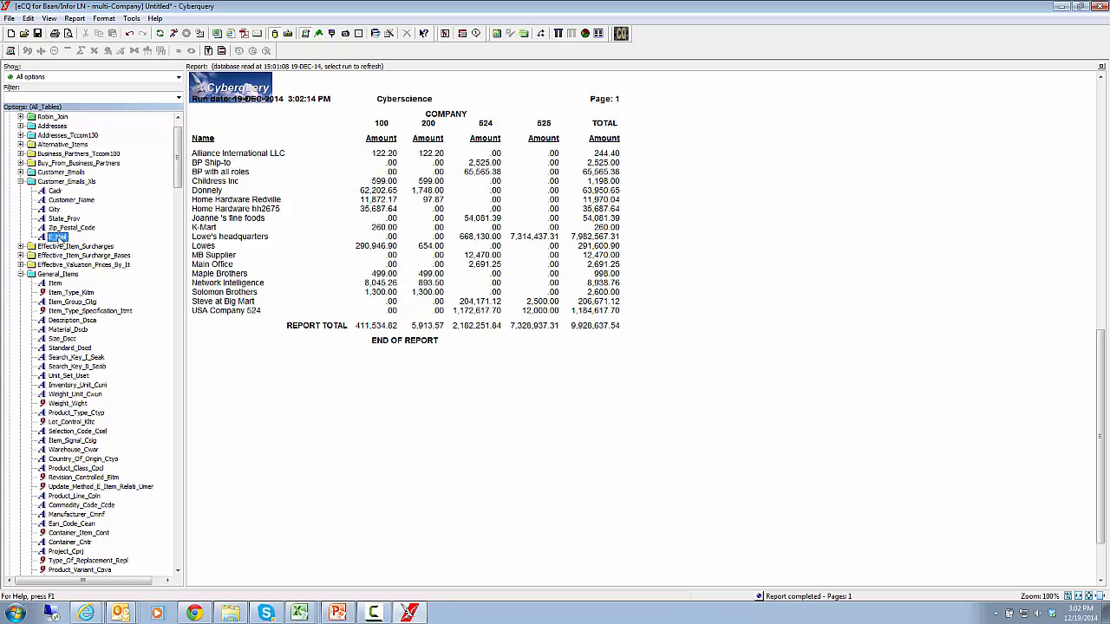
drag(64, 226, 303, 247)
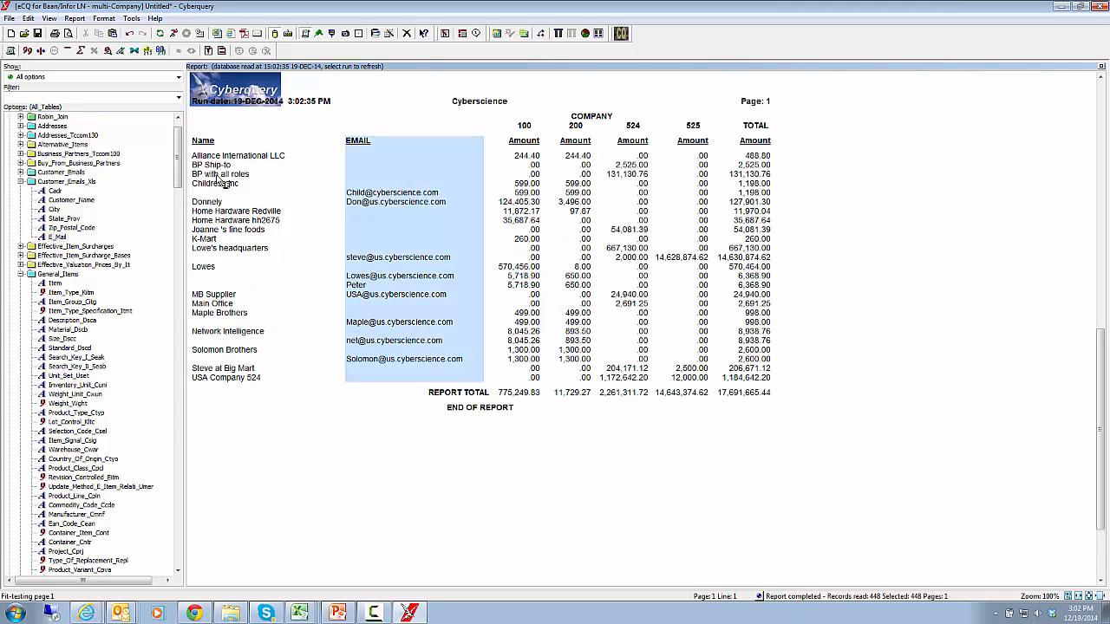
- Review the name, email and company 100 amount entries, and delete the EMAIL column from the report
click(223, 176)
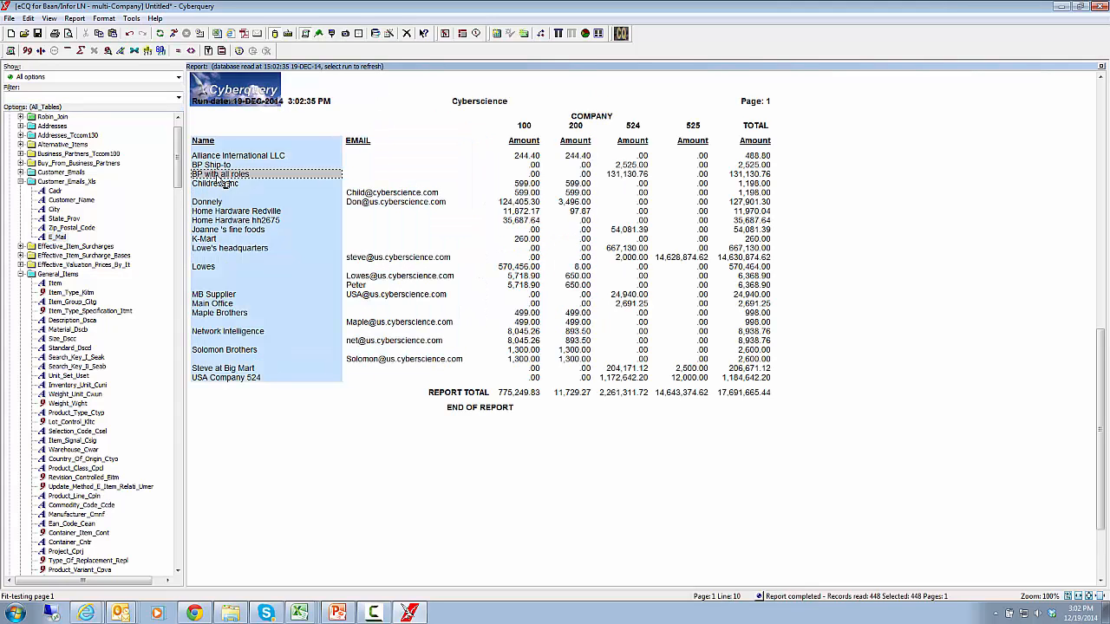
click(389, 198)
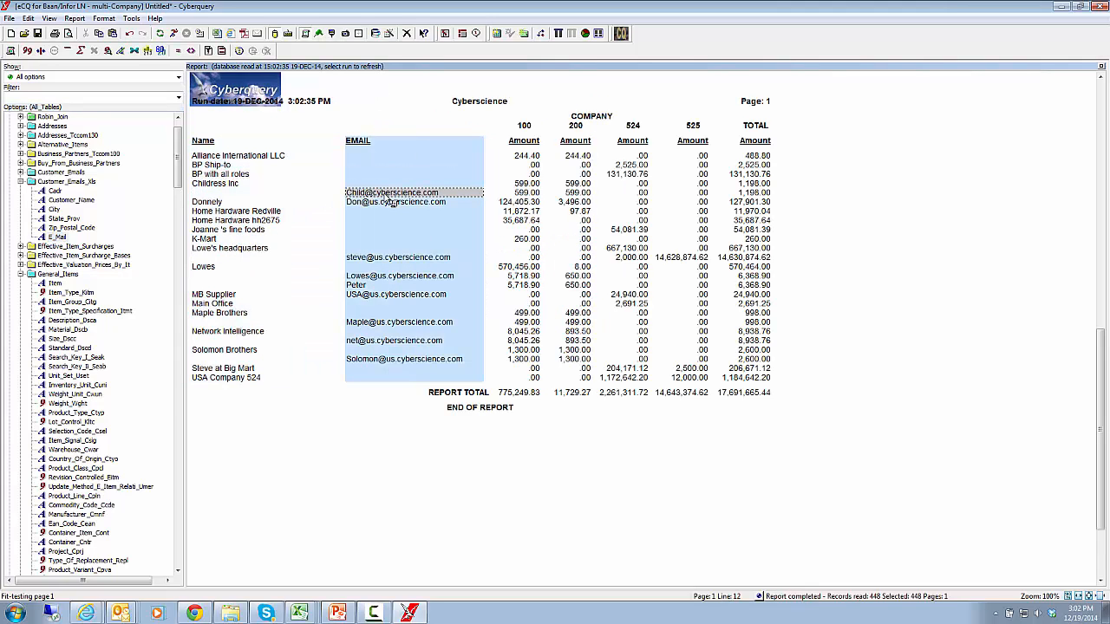
click(536, 194)
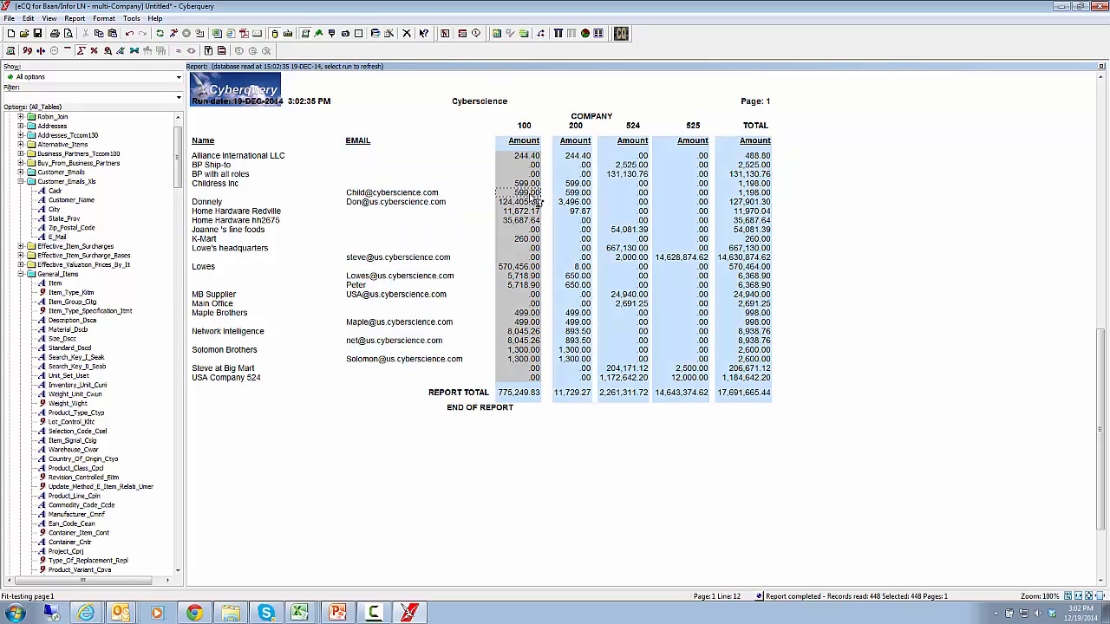
click(392, 200)
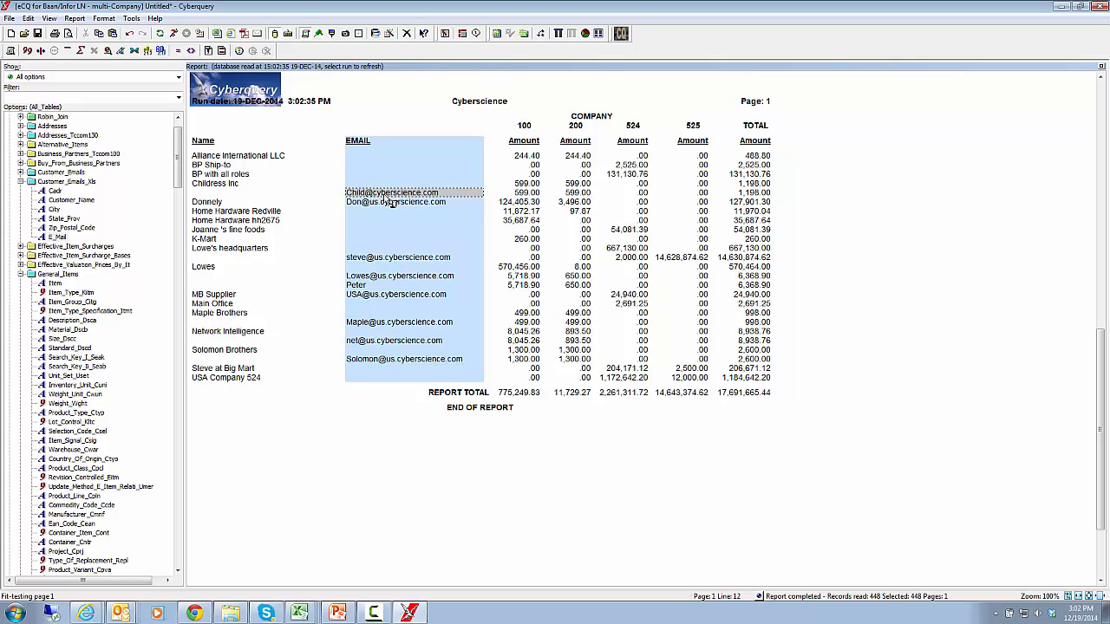
key(Delete)
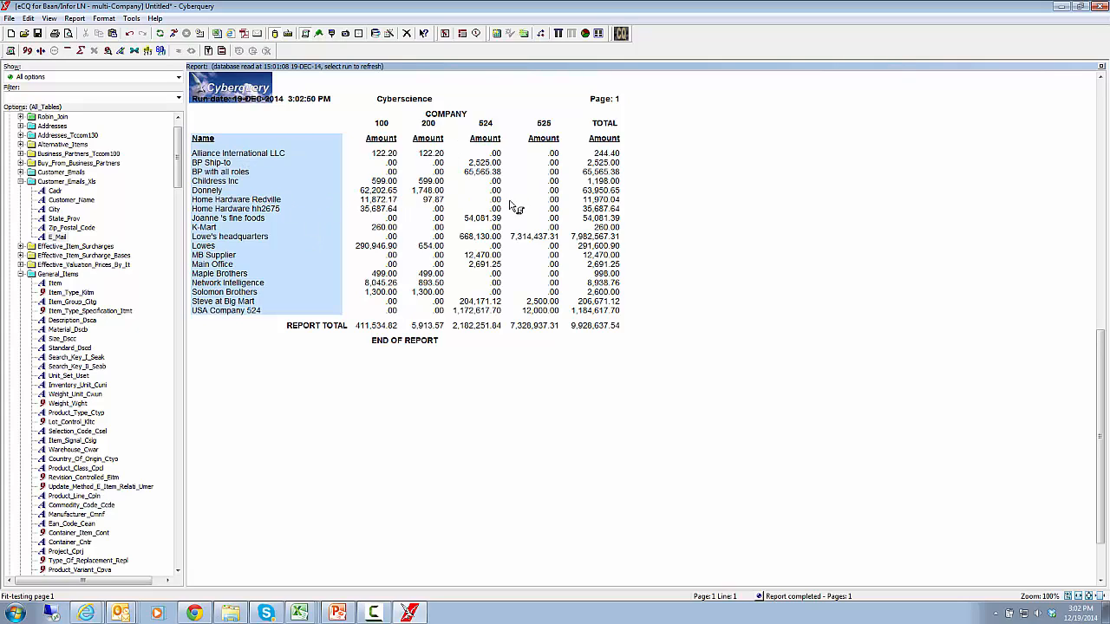
- Turn on drill mode for the report
click(318, 34)
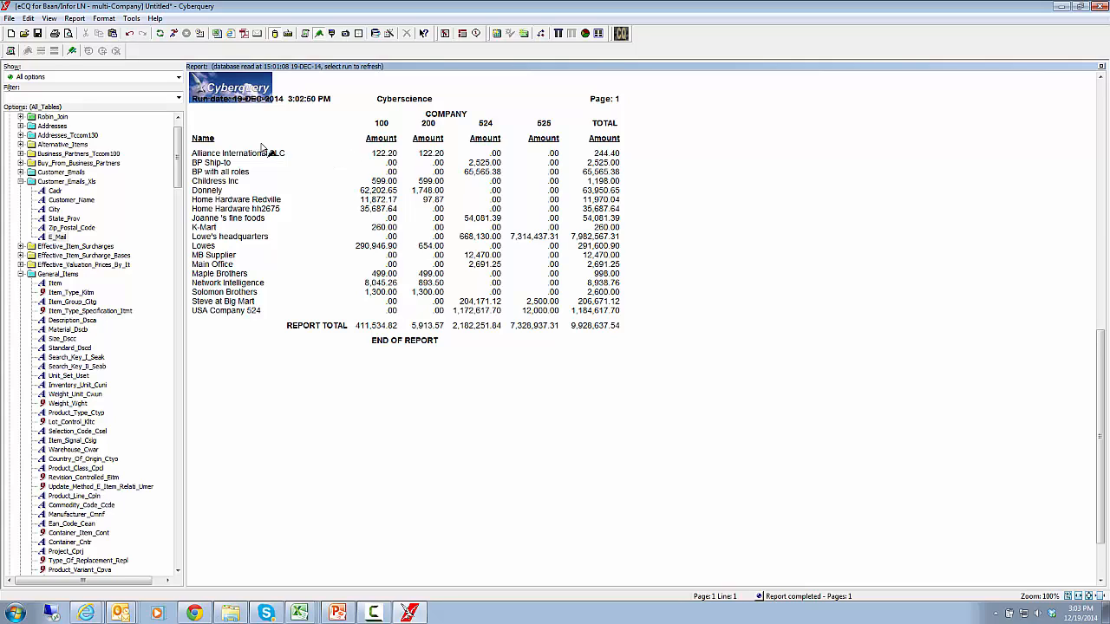
click(222, 155)
- Restrict the report to the records of companies 100 and 524, and undo that restriction
click(382, 124)
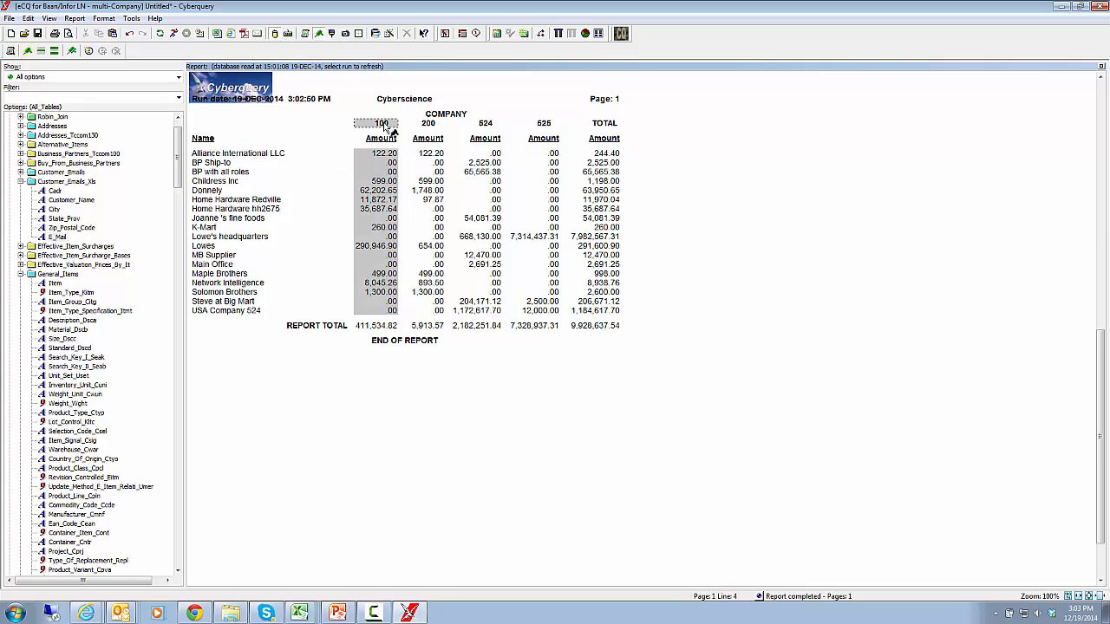
ctrl+click(487, 124)
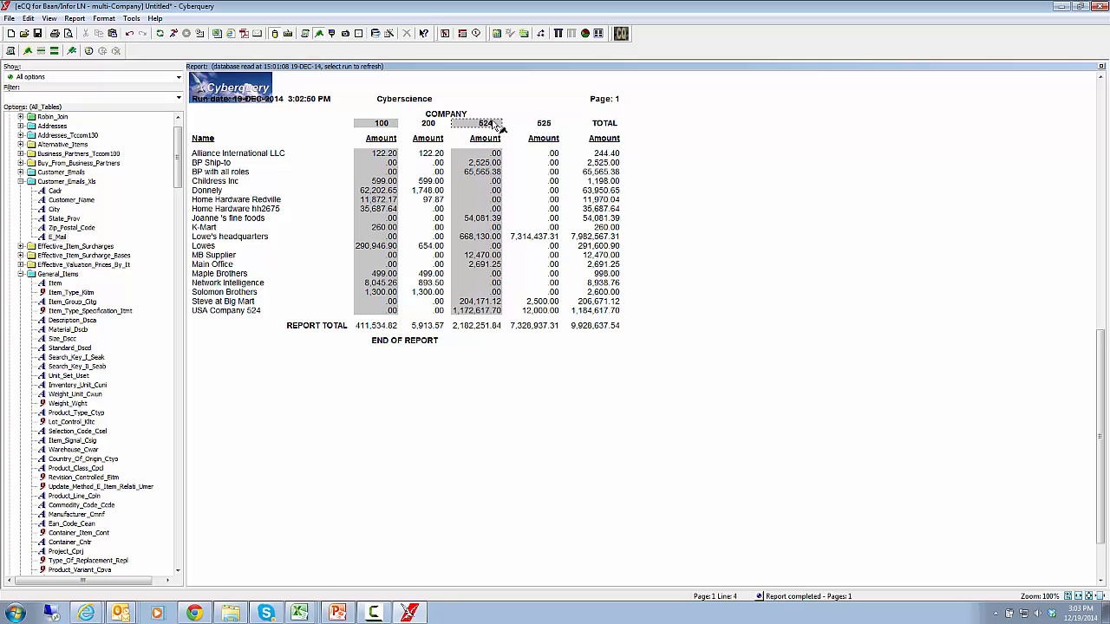
right_click(492, 125)
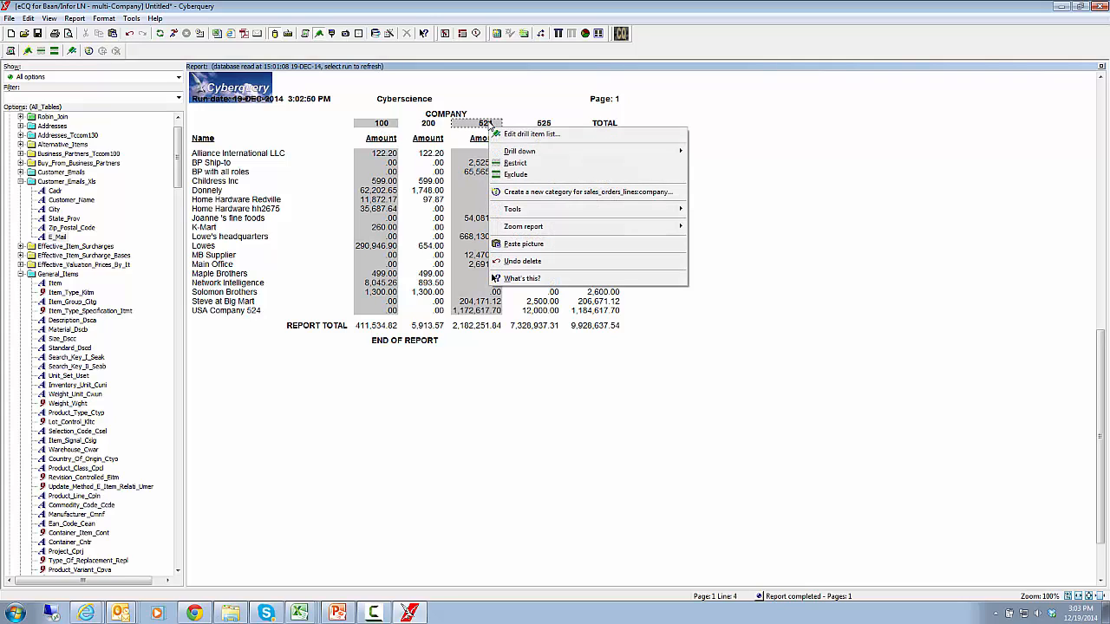
mouse_move(519, 154)
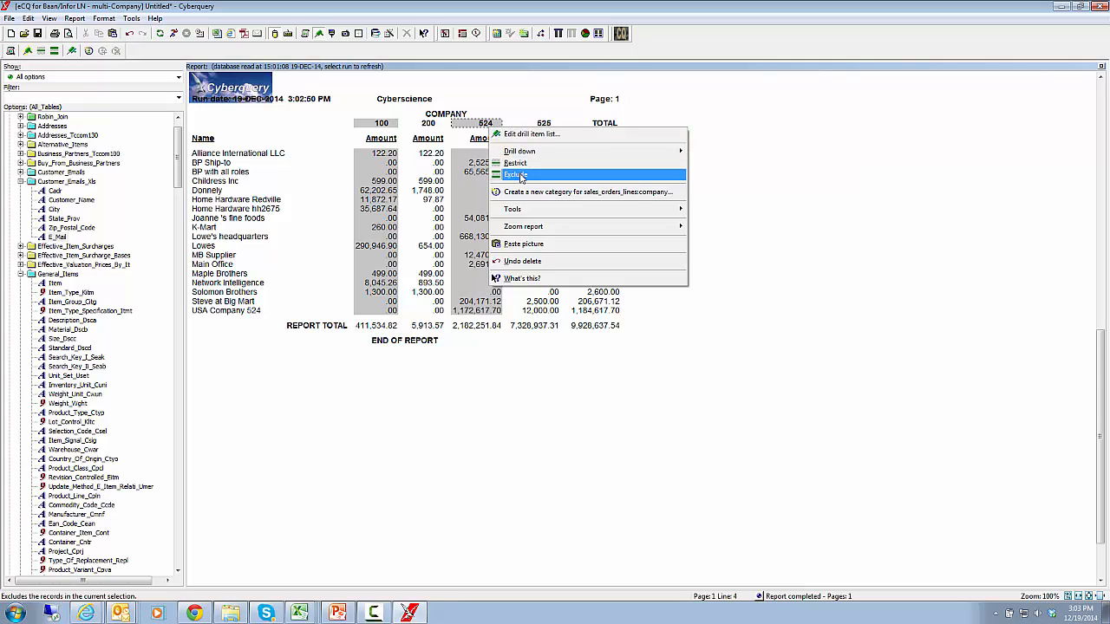
click(523, 174)
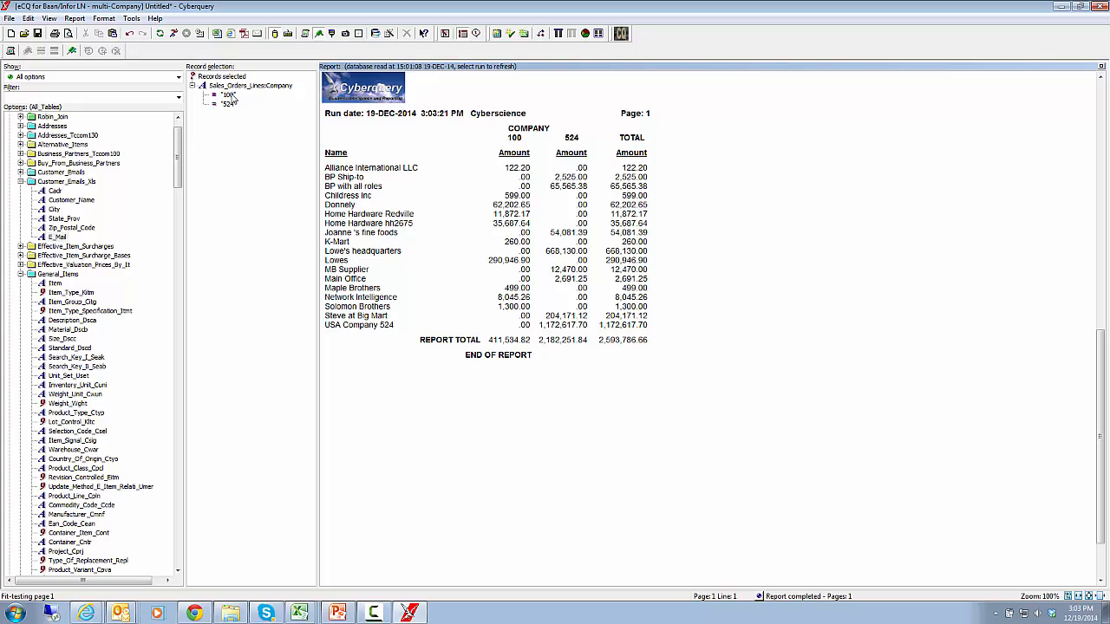
click(129, 33)
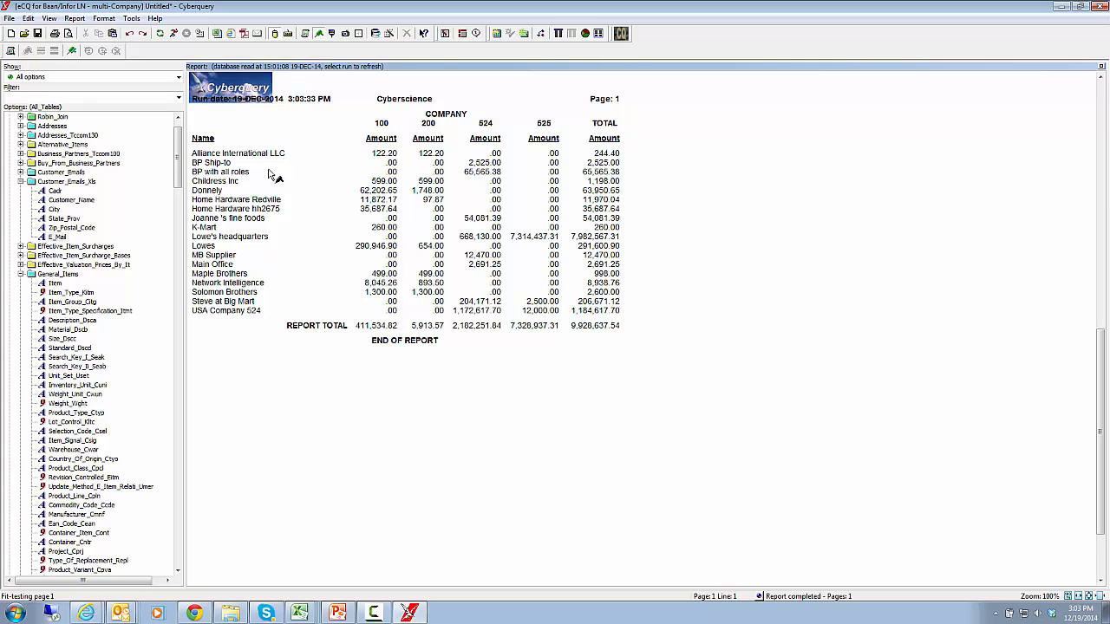
- Group the BP Ship-to, BP with all roles and Big Mart customers into a new name category called BP
click(221, 163)
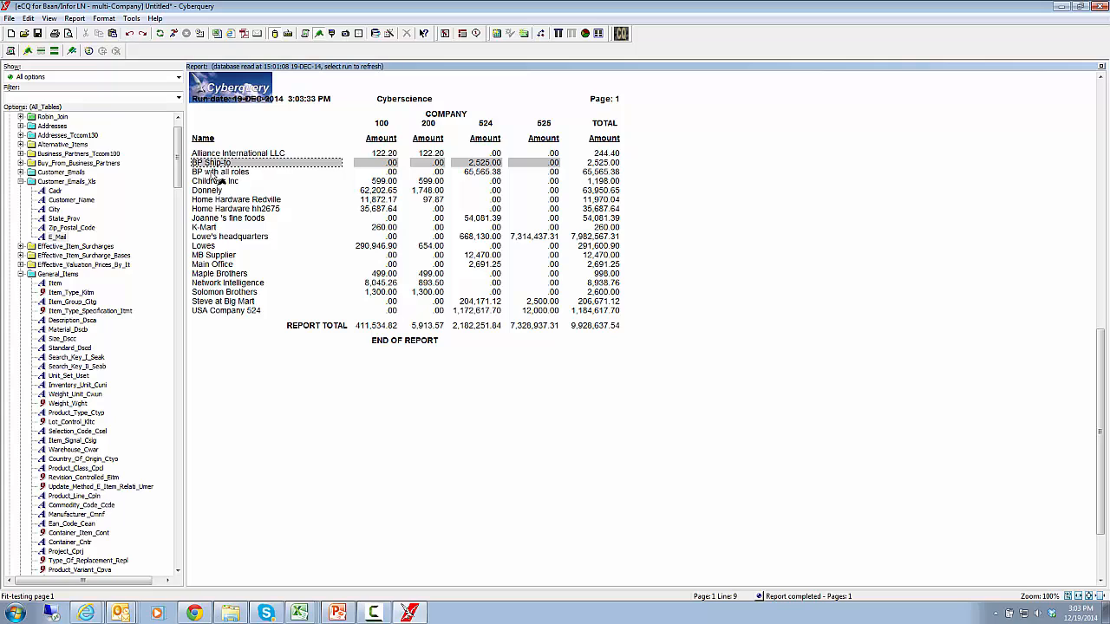
shift+click(217, 172)
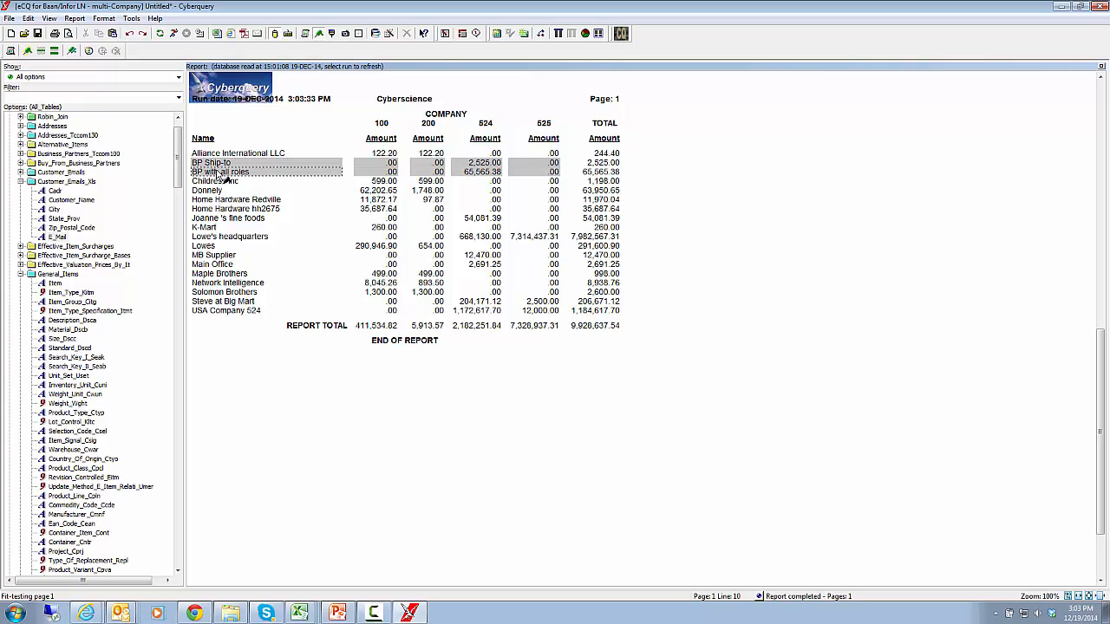
ctrl+click(241, 303)
right_click(244, 307)
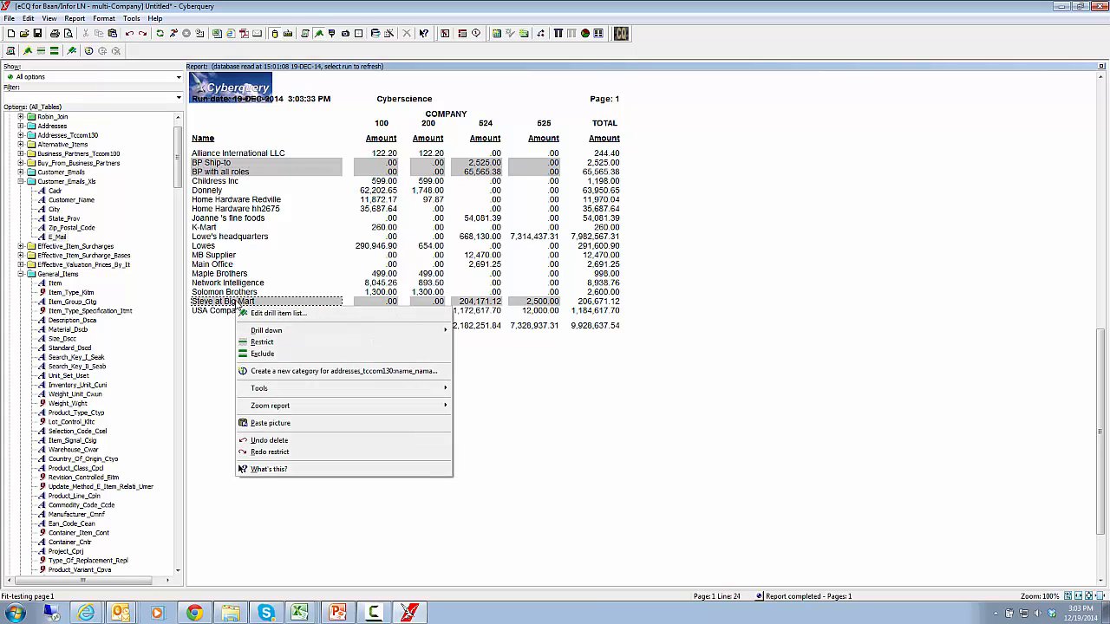
click(311, 371)
text(BP)
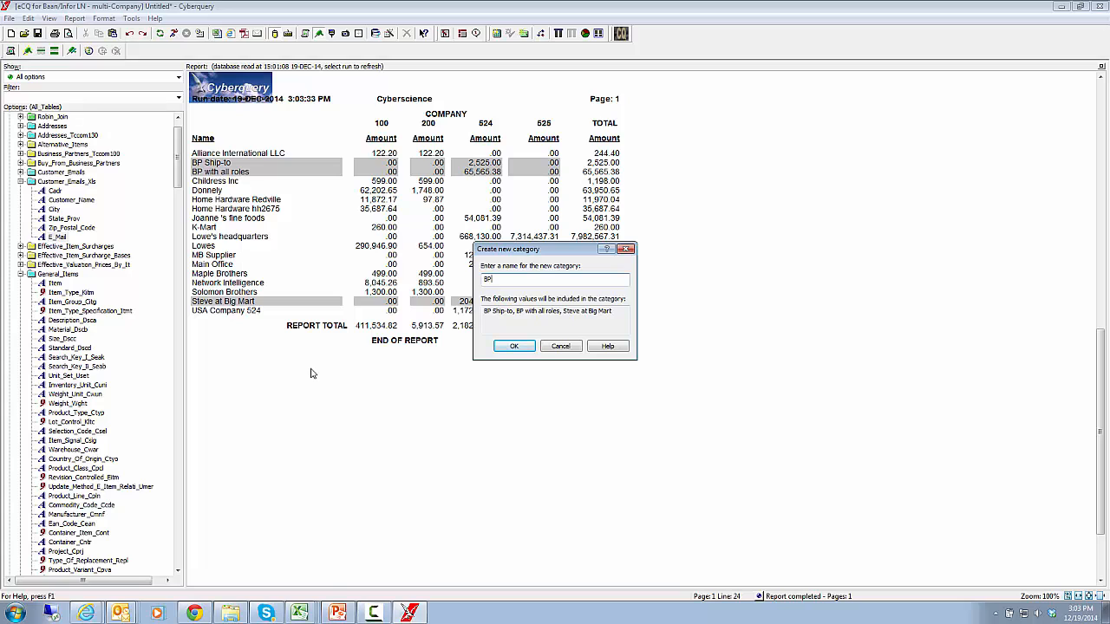
click(517, 349)
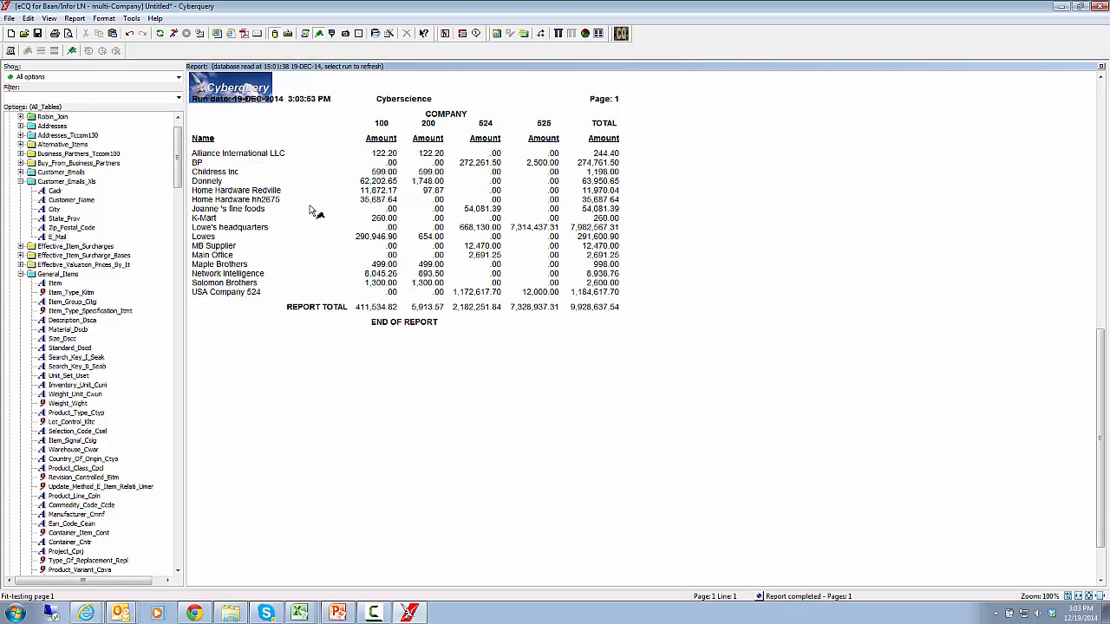
- Undo the grouping of customers into the BP name category
click(205, 165)
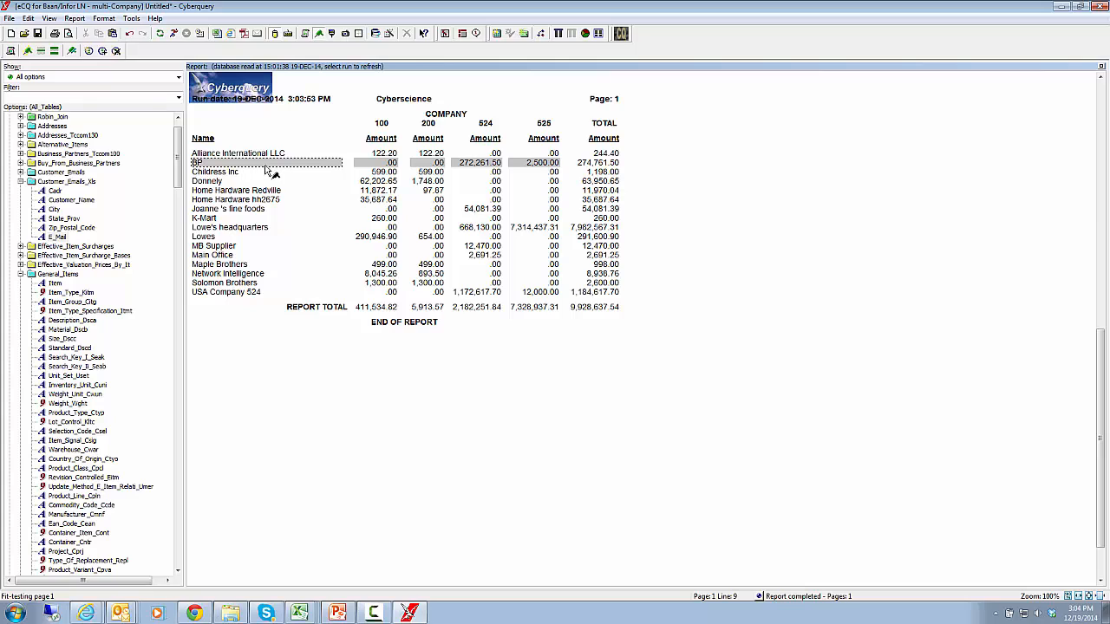
click(130, 34)
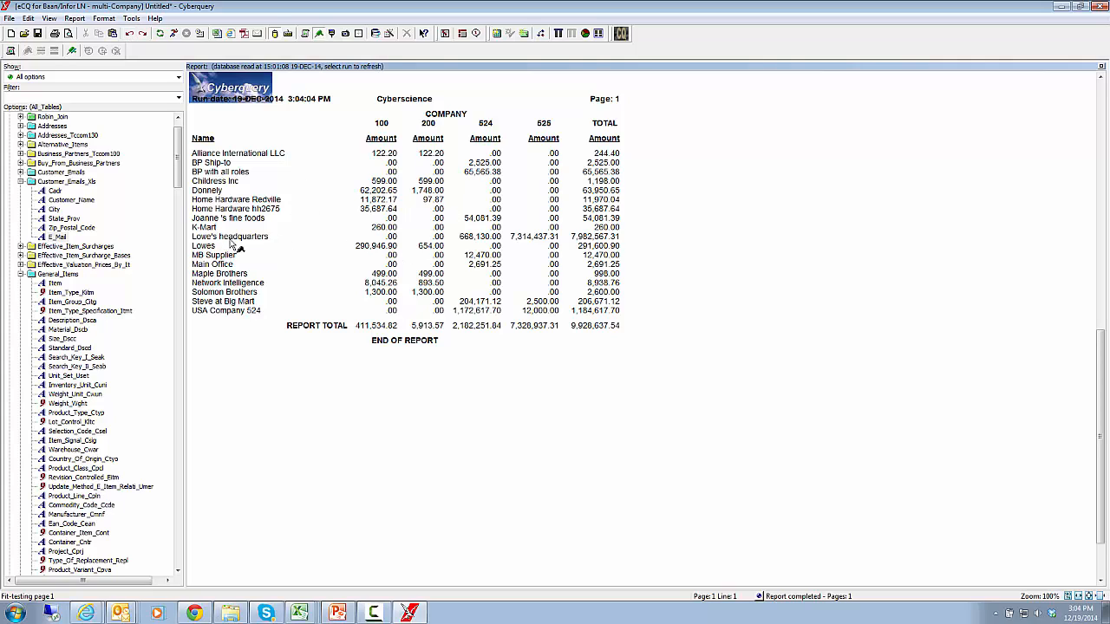
- Drill down the Lowe's headquarters amount for company 525 by a new item, the Description_Dsca field from General_Items
click(551, 241)
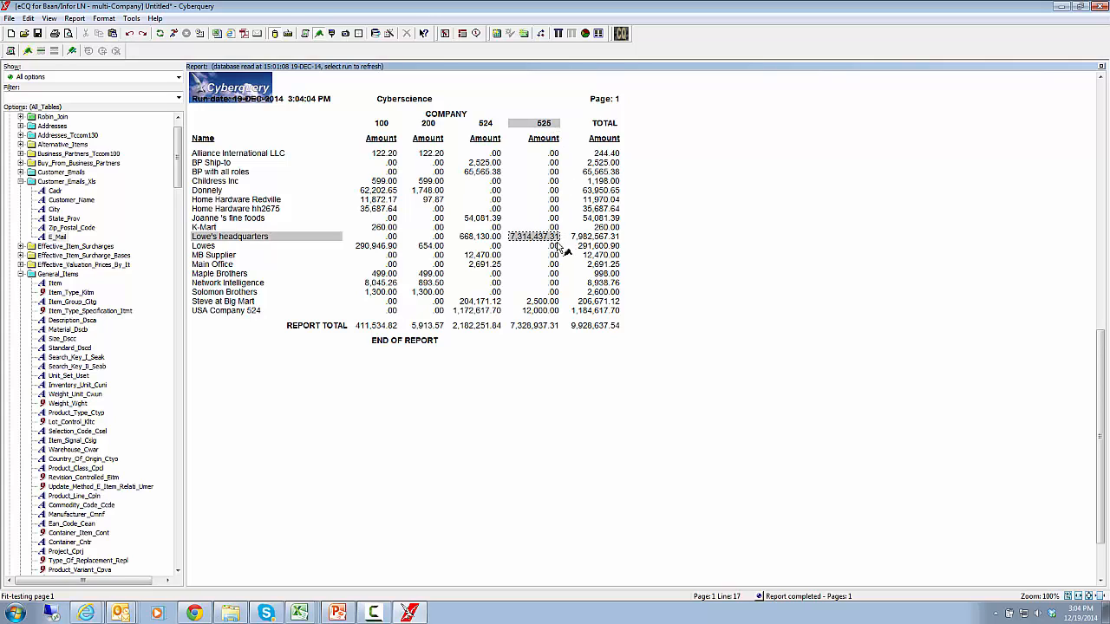
right_click(541, 242)
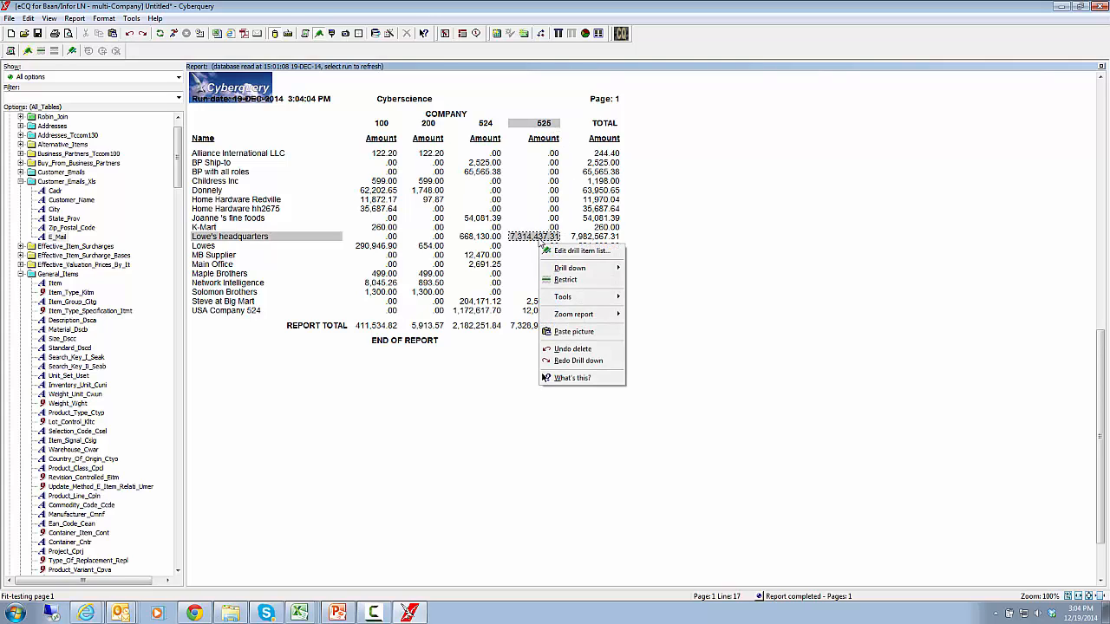
mouse_move(599, 272)
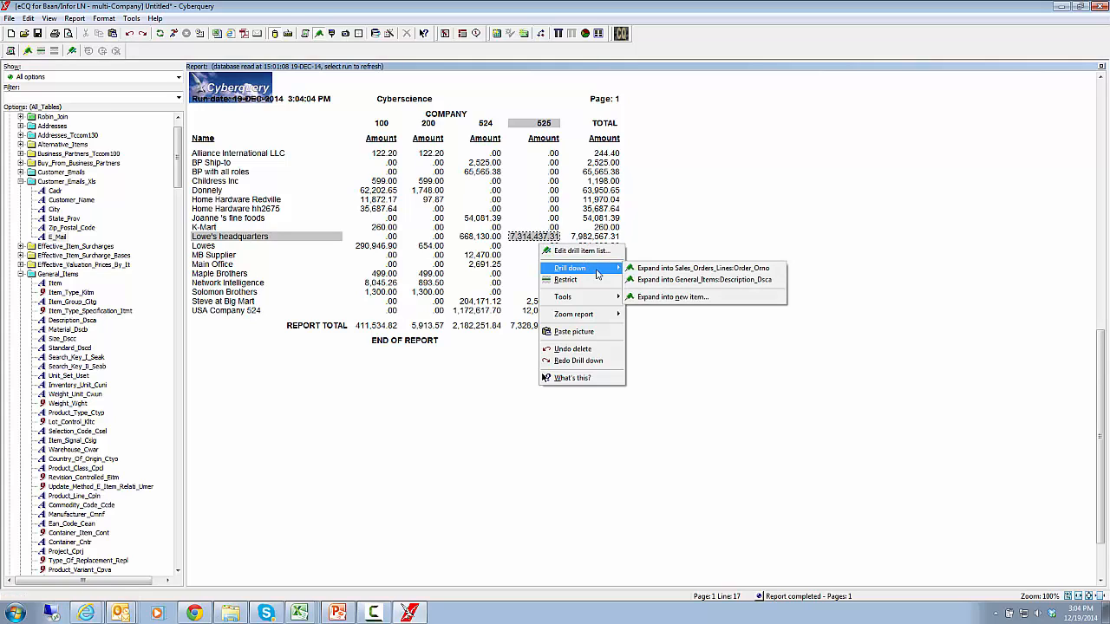
click(681, 297)
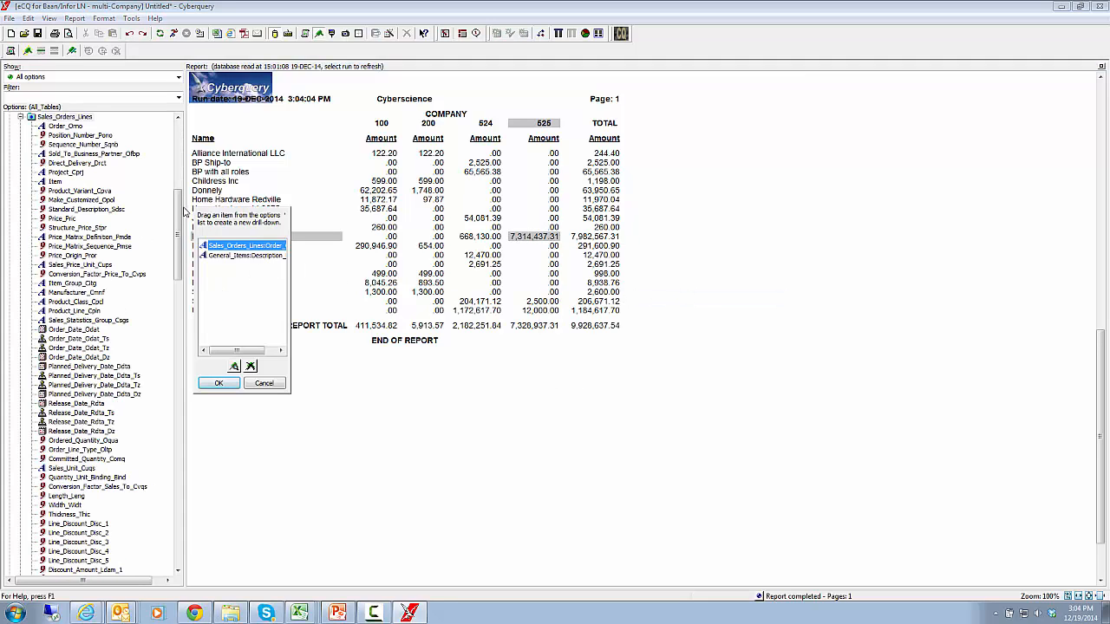
scroll(96, 260, up, 9)
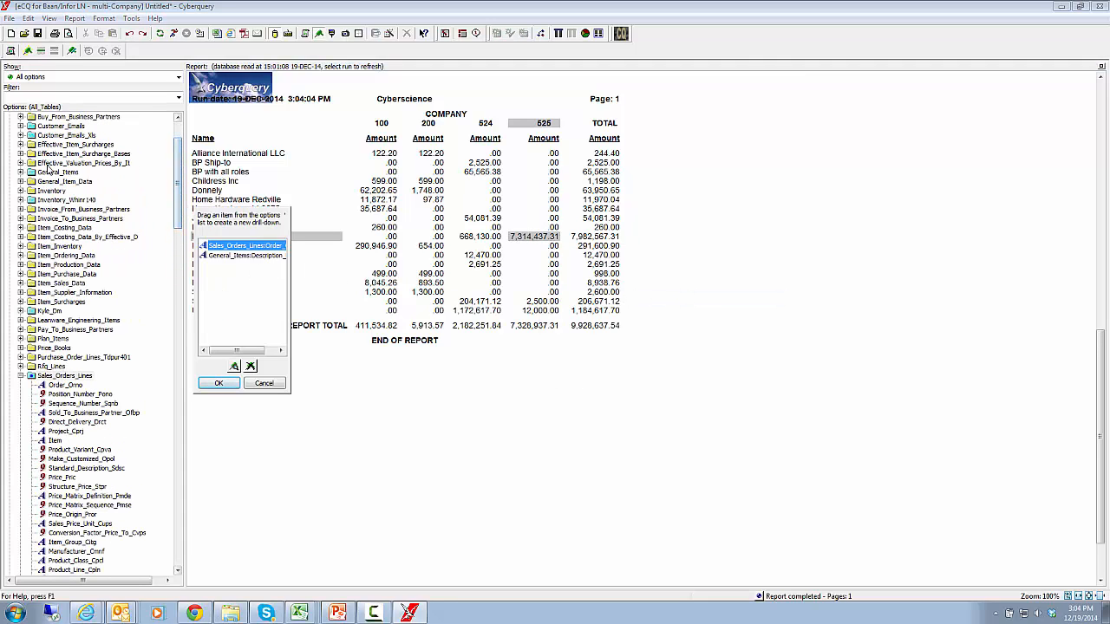
click(20, 172)
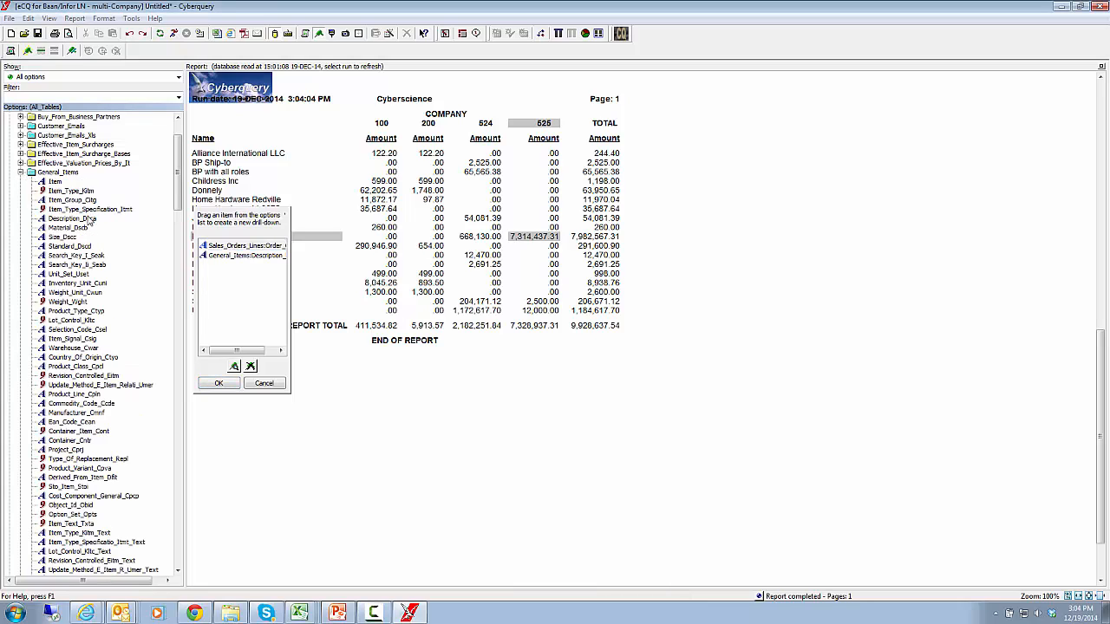
drag(81, 221, 258, 263)
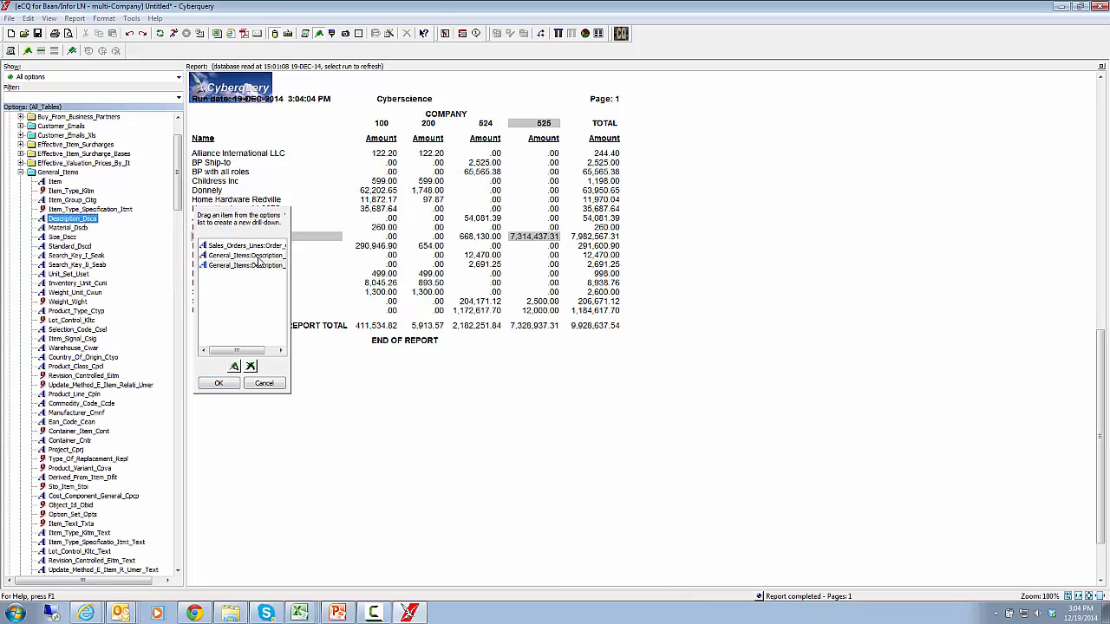
click(219, 384)
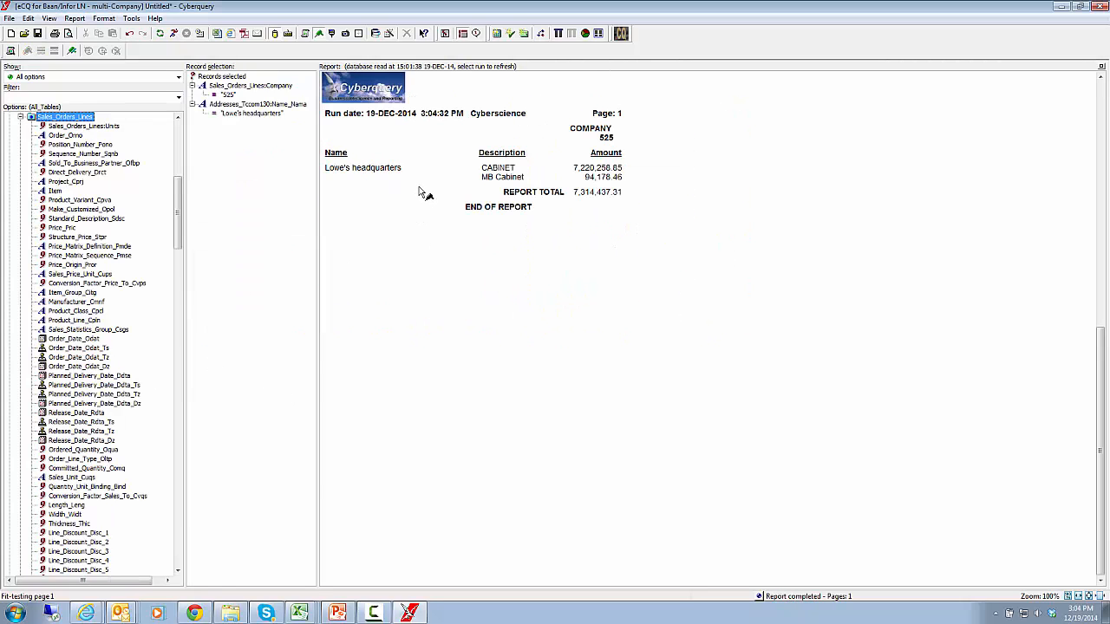
- Drill down the CABINET amount of Lowe's headquarters into Sales_Orders_Lines:Order_Orno
click(226, 97)
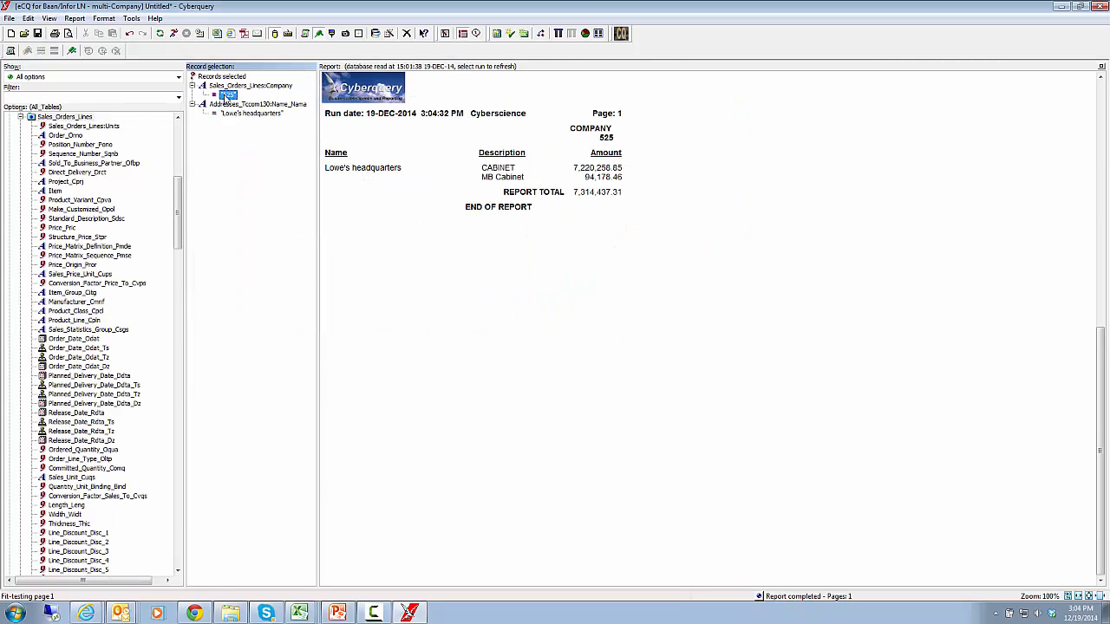
click(247, 113)
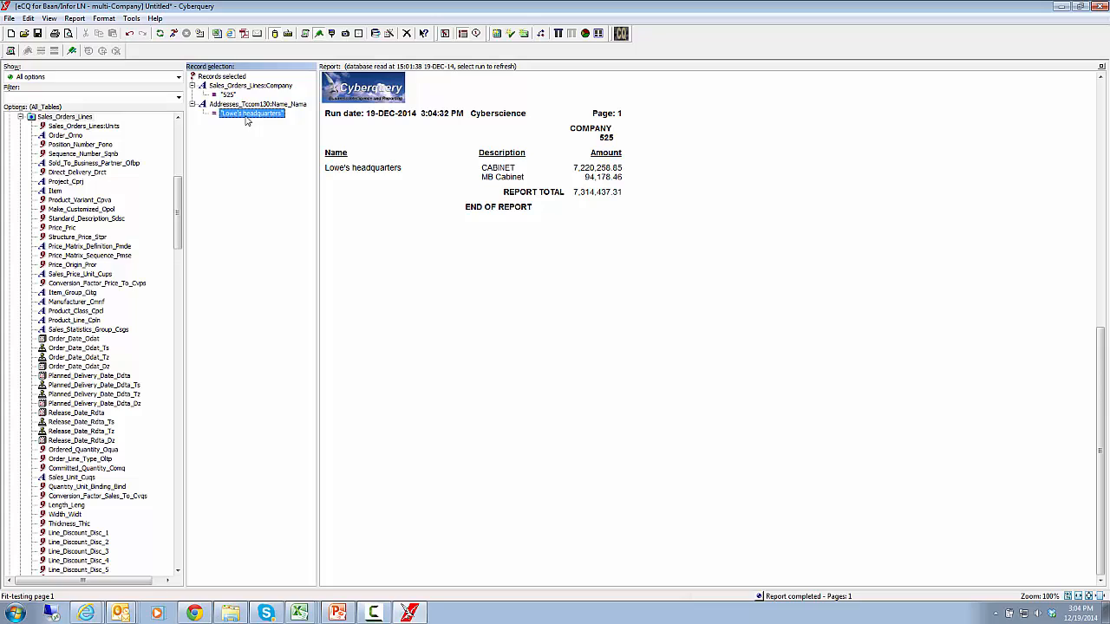
click(499, 170)
click(503, 181)
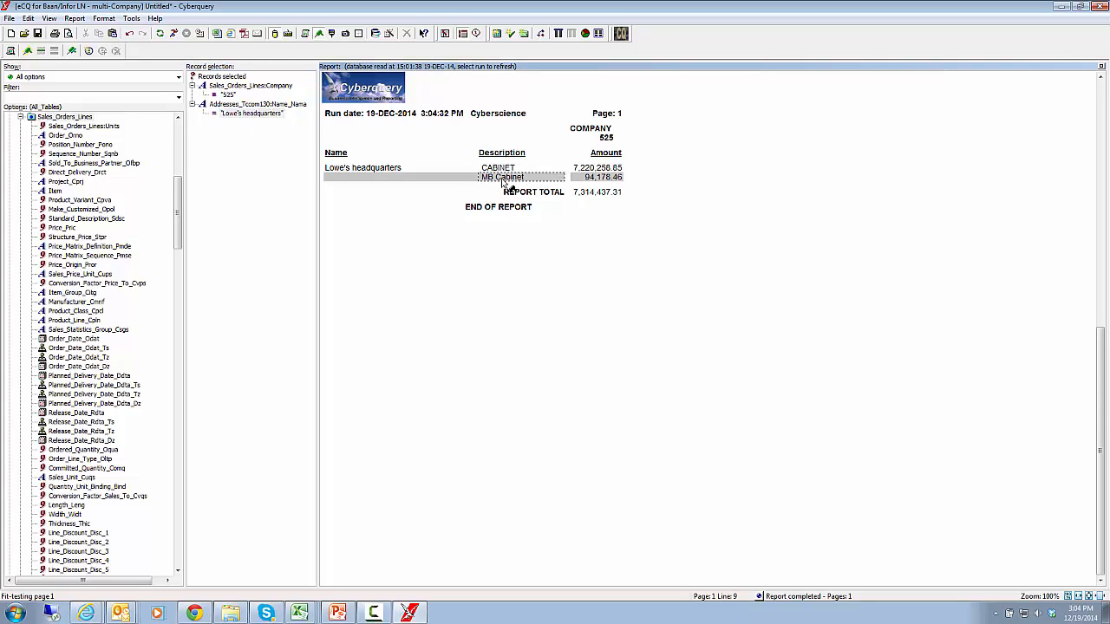
click(587, 172)
right_click(586, 177)
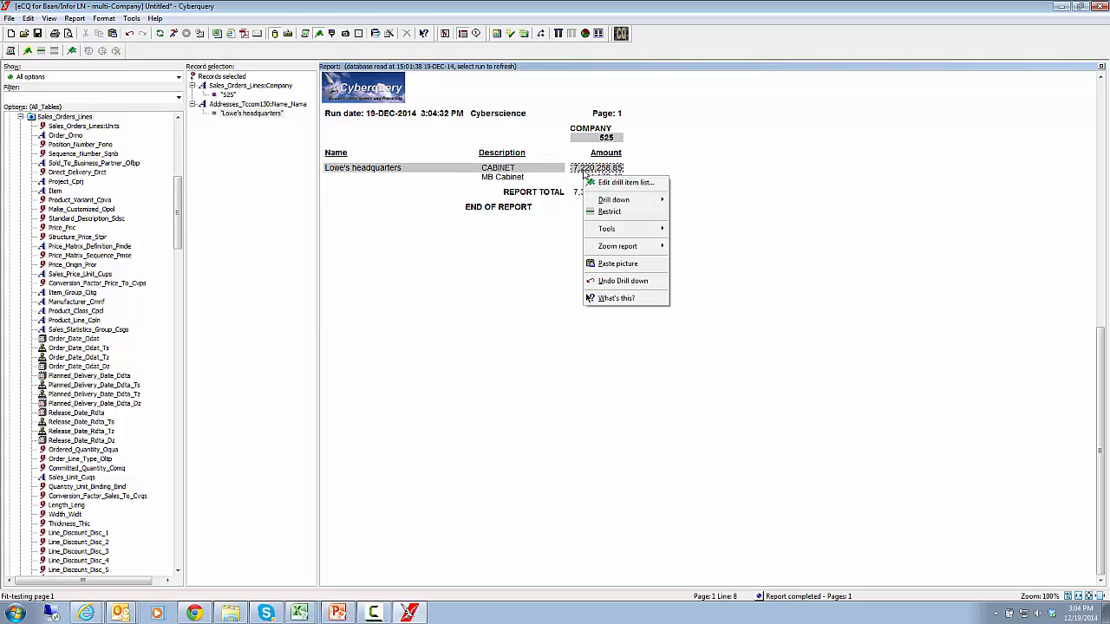
mouse_move(634, 203)
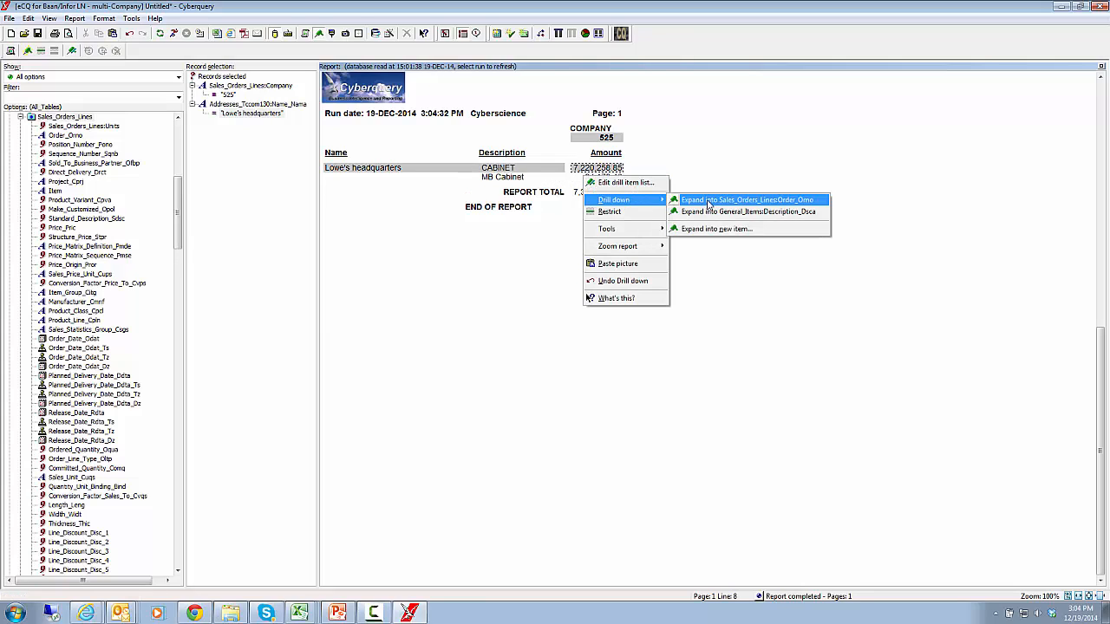
click(778, 202)
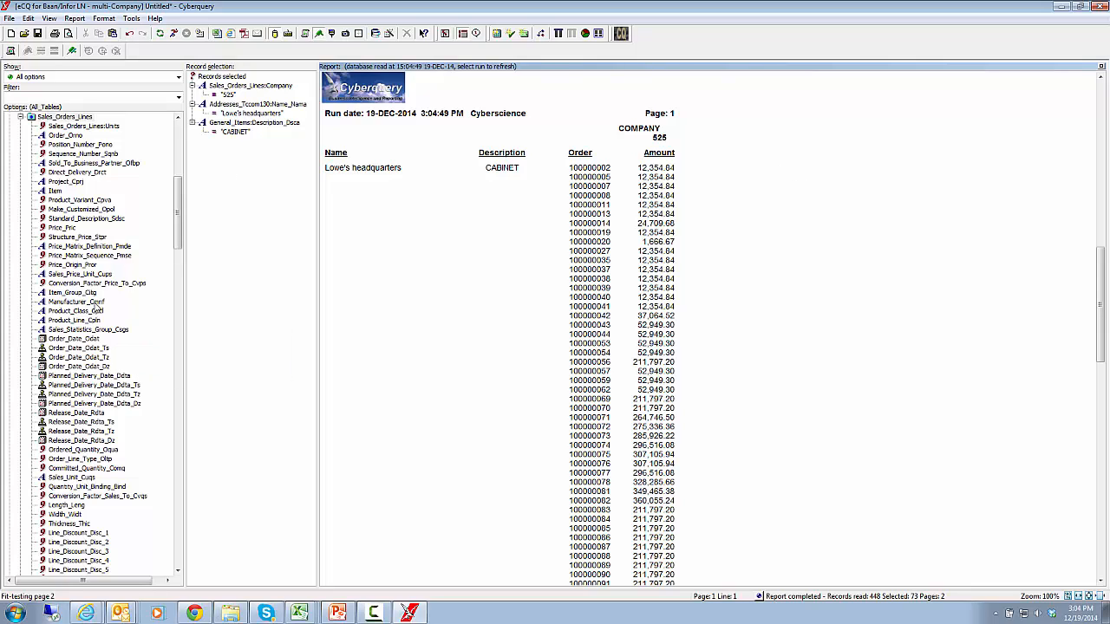
- Add the Price_Pric and Ordered_Quantity_Oqua fields of Sales_Orders_Lines as columns between Order and Amount
click(64, 229)
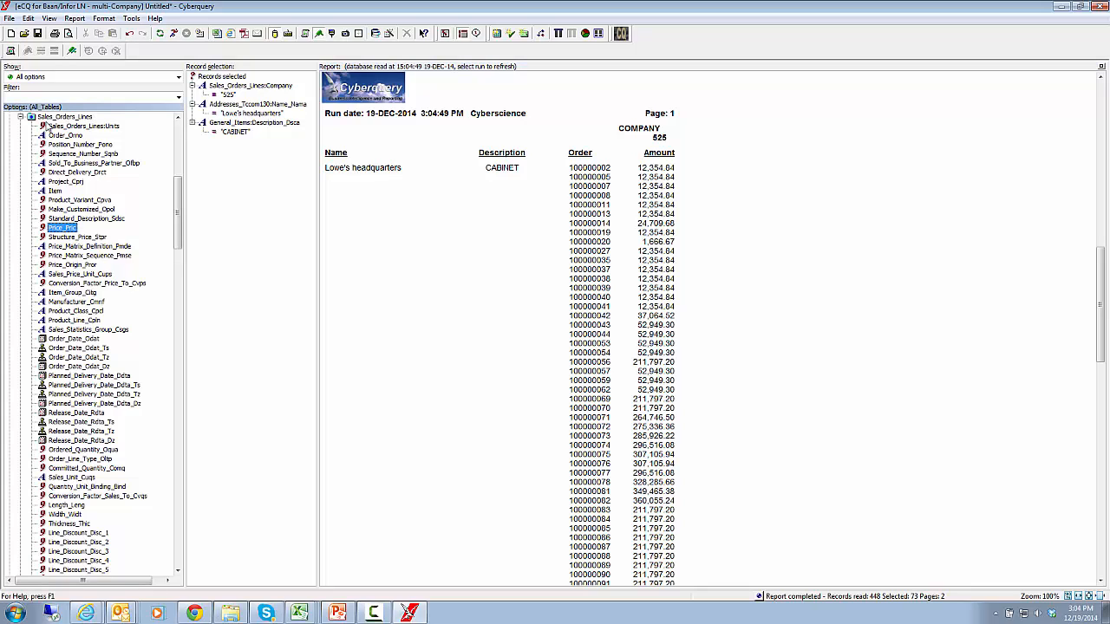
drag(64, 231, 612, 295)
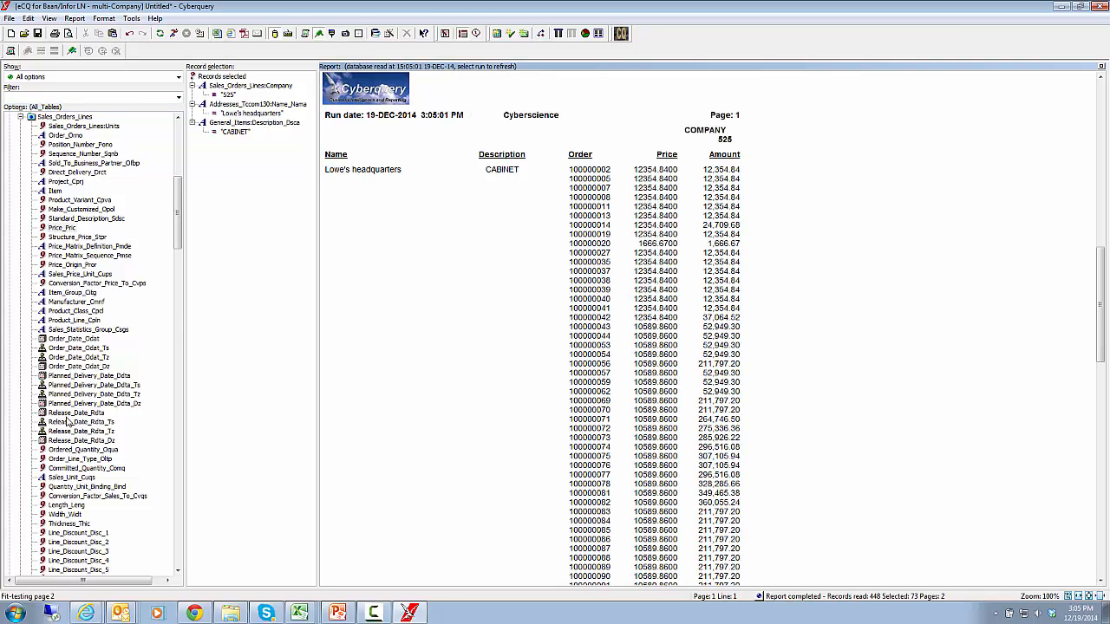
click(58, 451)
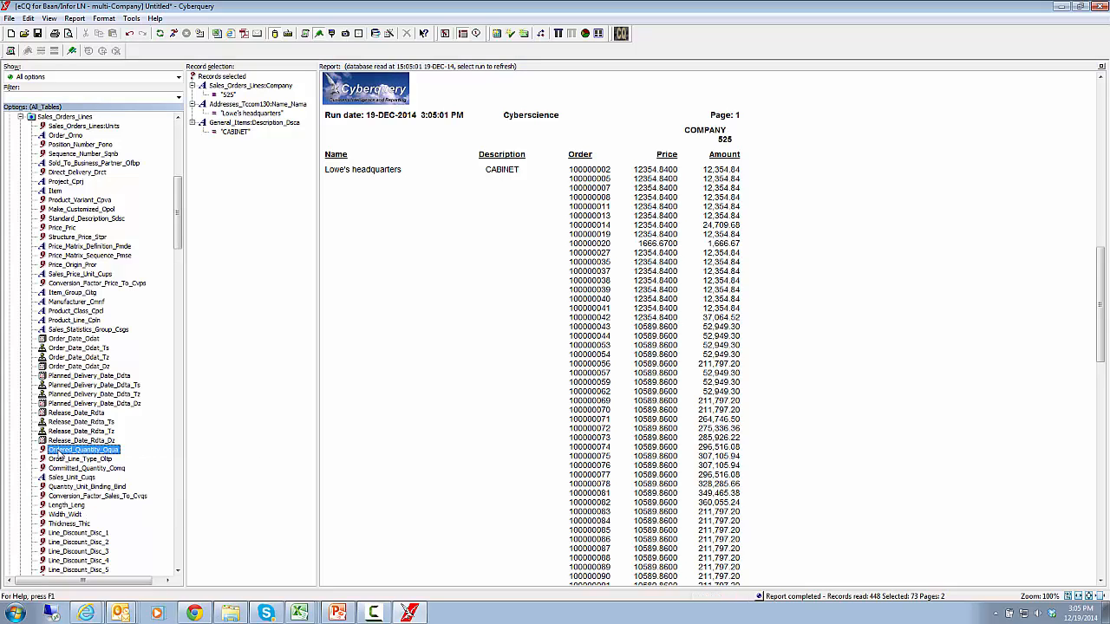
drag(61, 454, 683, 356)
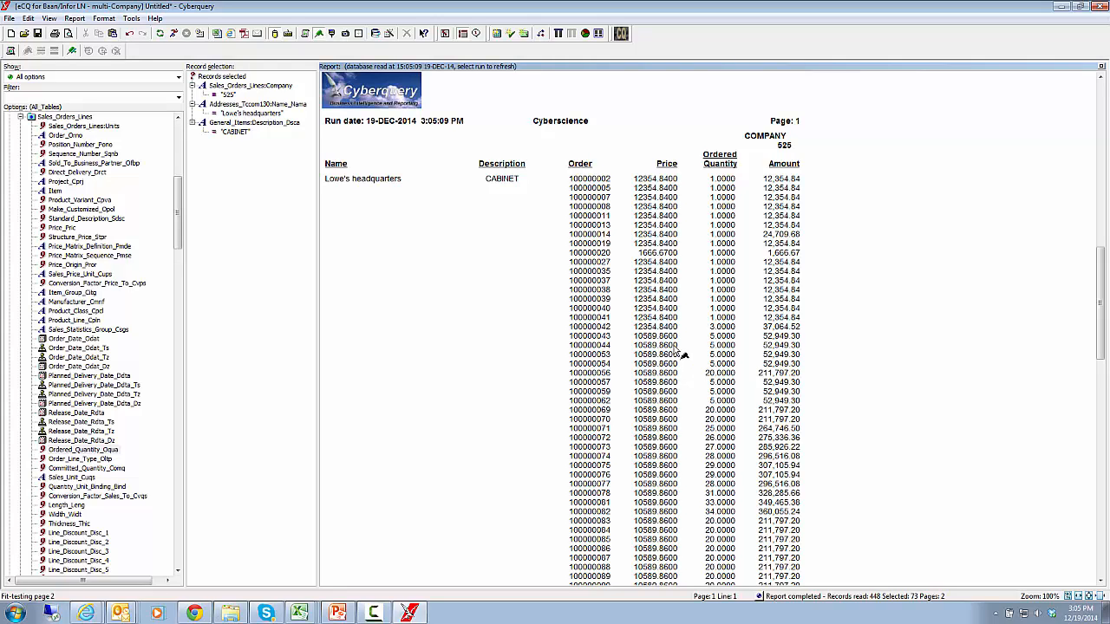
- Undo the added price and quantity columns and both drill-downs, going back to the report of all customers and companies
click(131, 32)
click(130, 34)
click(130, 34)
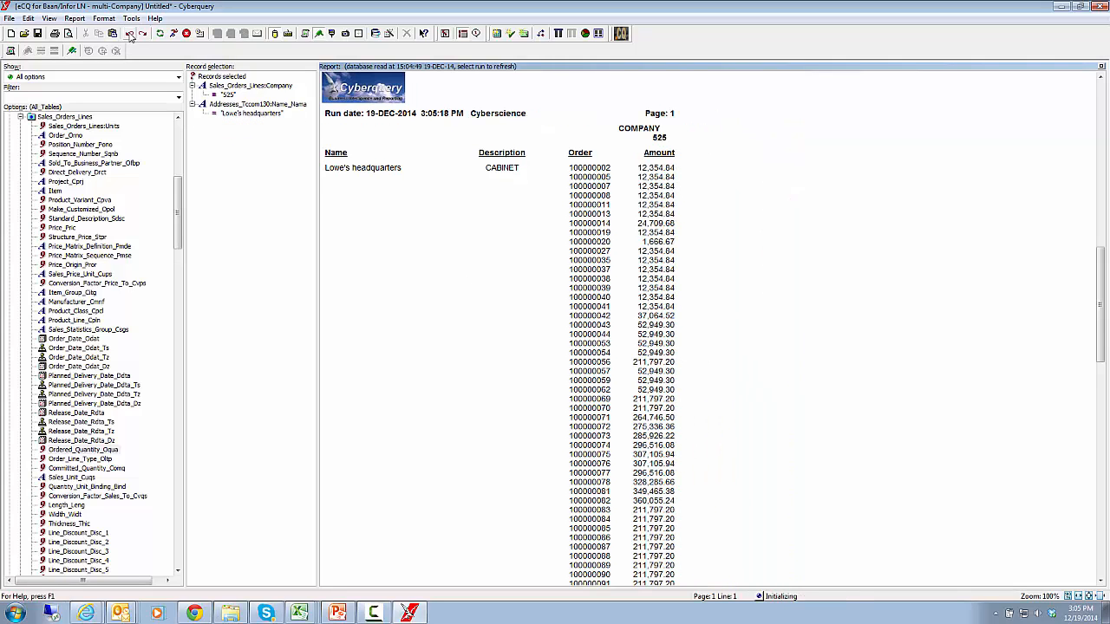
click(130, 33)
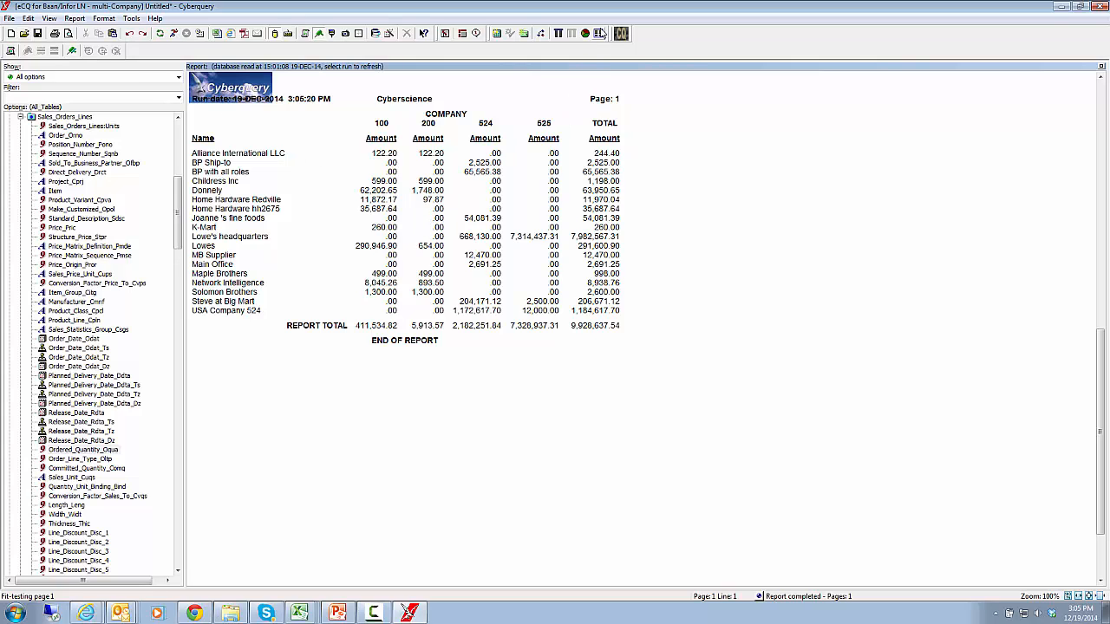
- Show the report as a chart and remove Sales_Orders_Lines:Company/Total from the across items
click(587, 35)
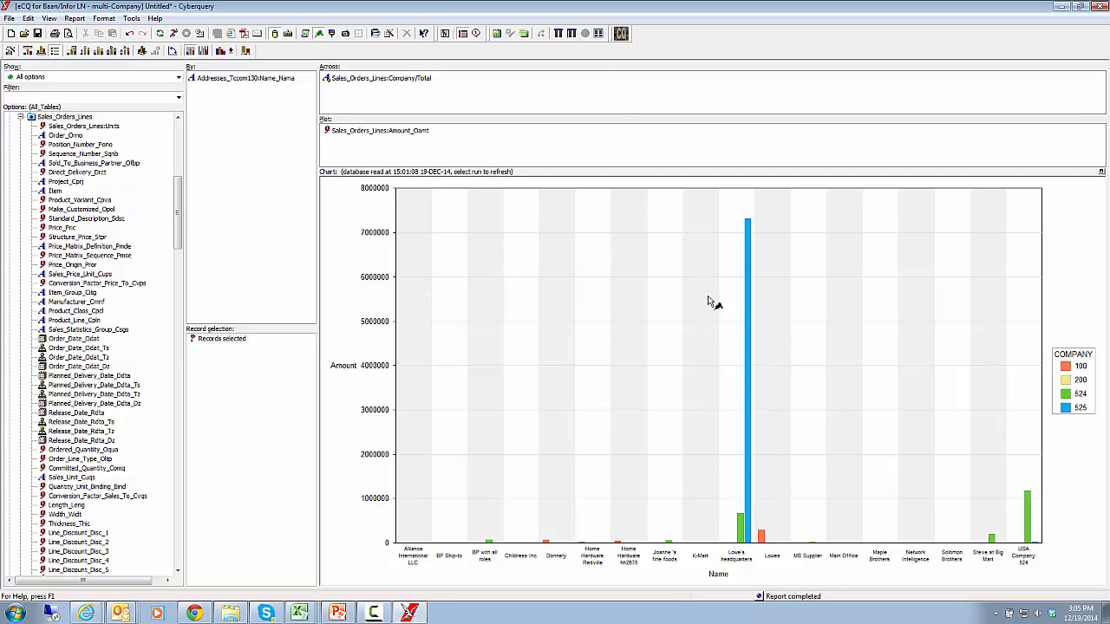
drag(391, 80, 109, 192)
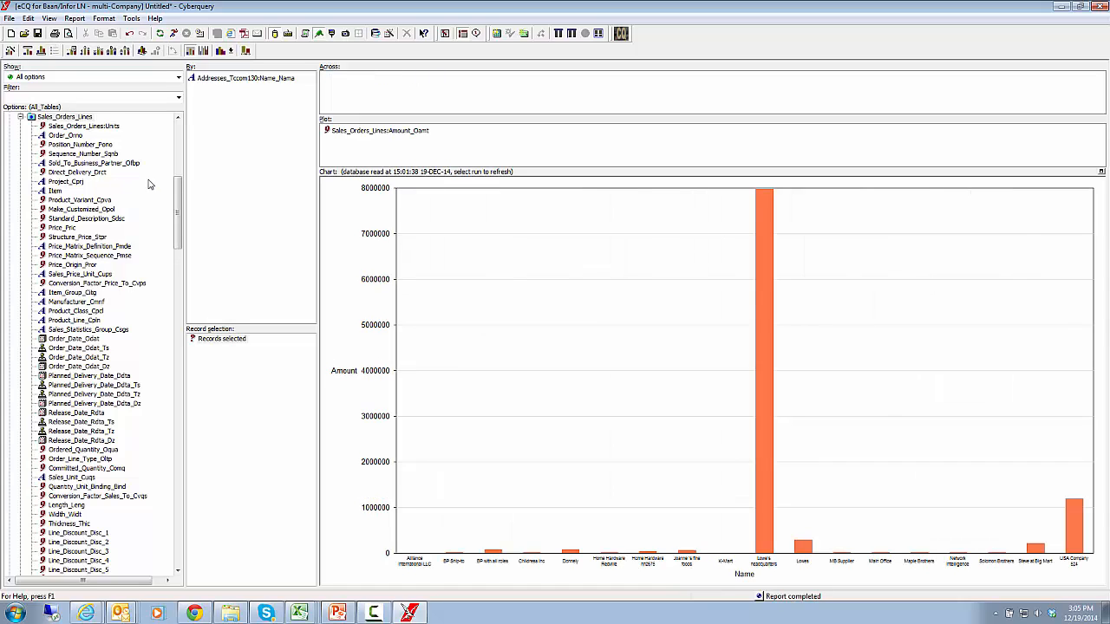
- Change the chart to a three-dimensional pie, and briefly highlight Childress Inc in it
click(232, 53)
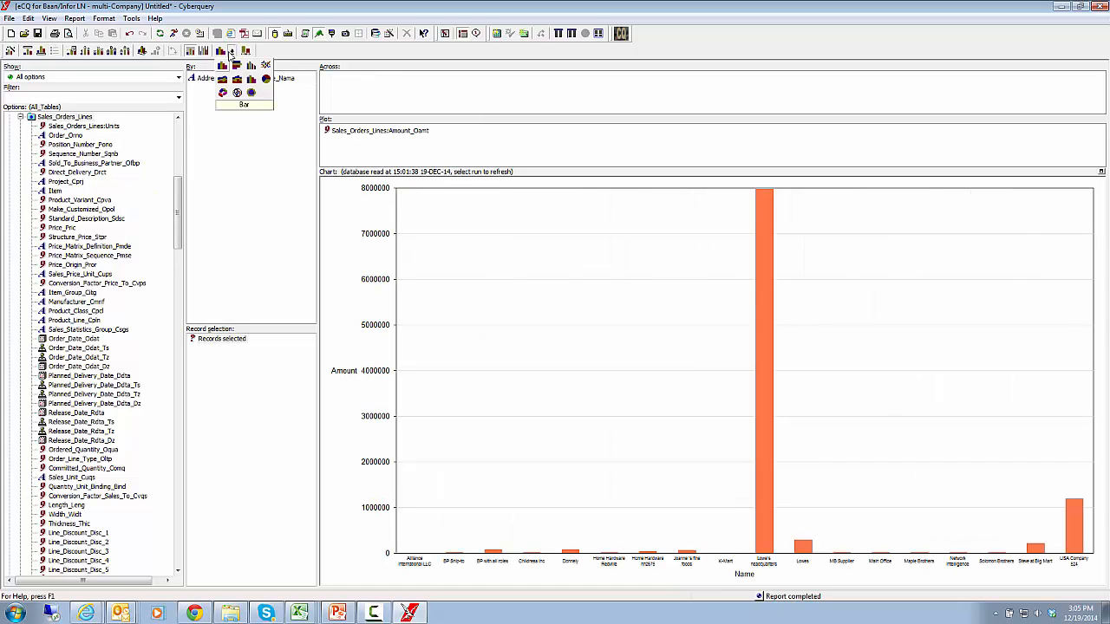
click(267, 79)
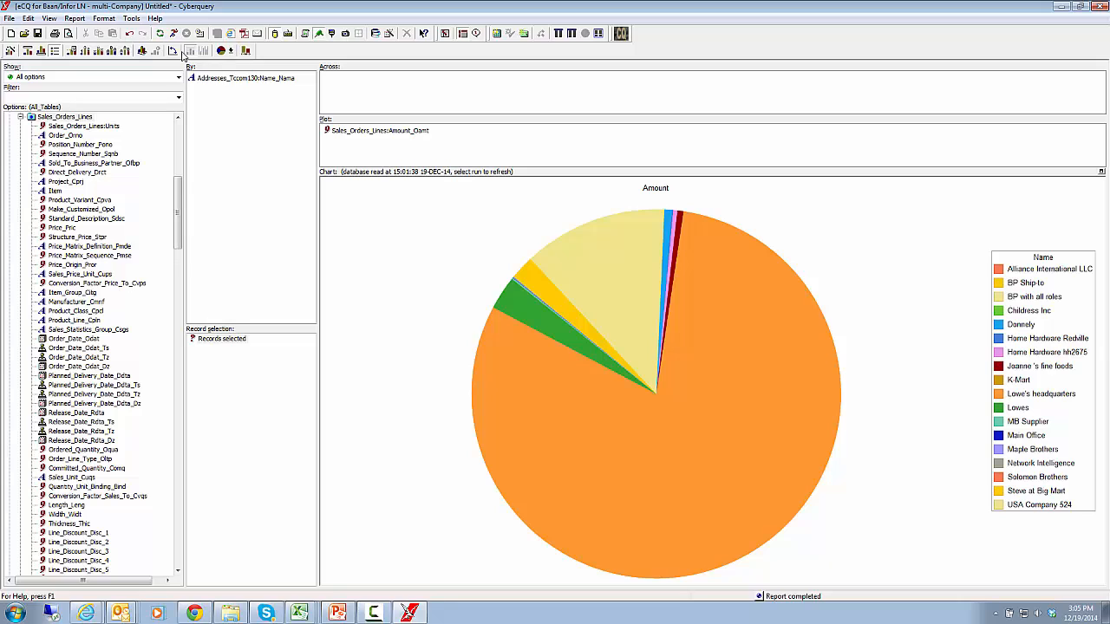
click(143, 51)
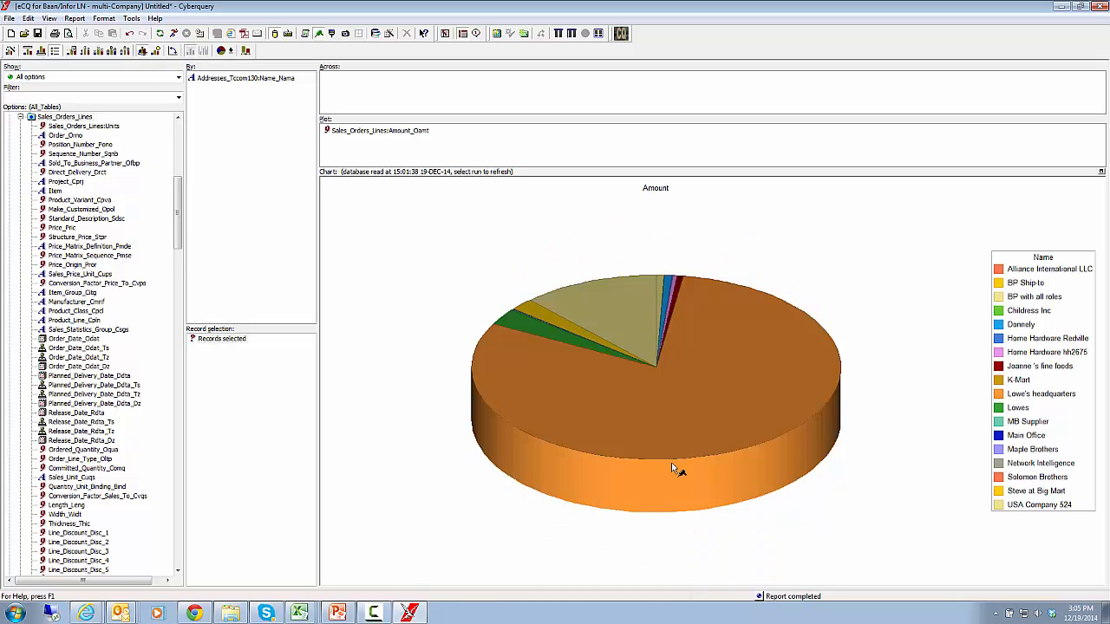
click(1020, 314)
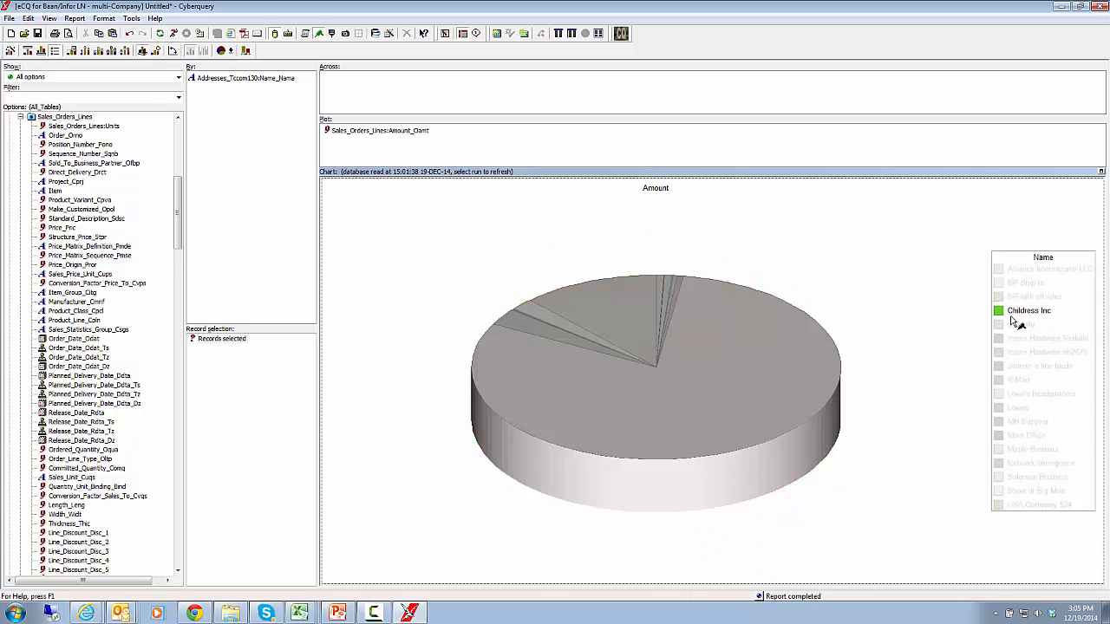
click(916, 297)
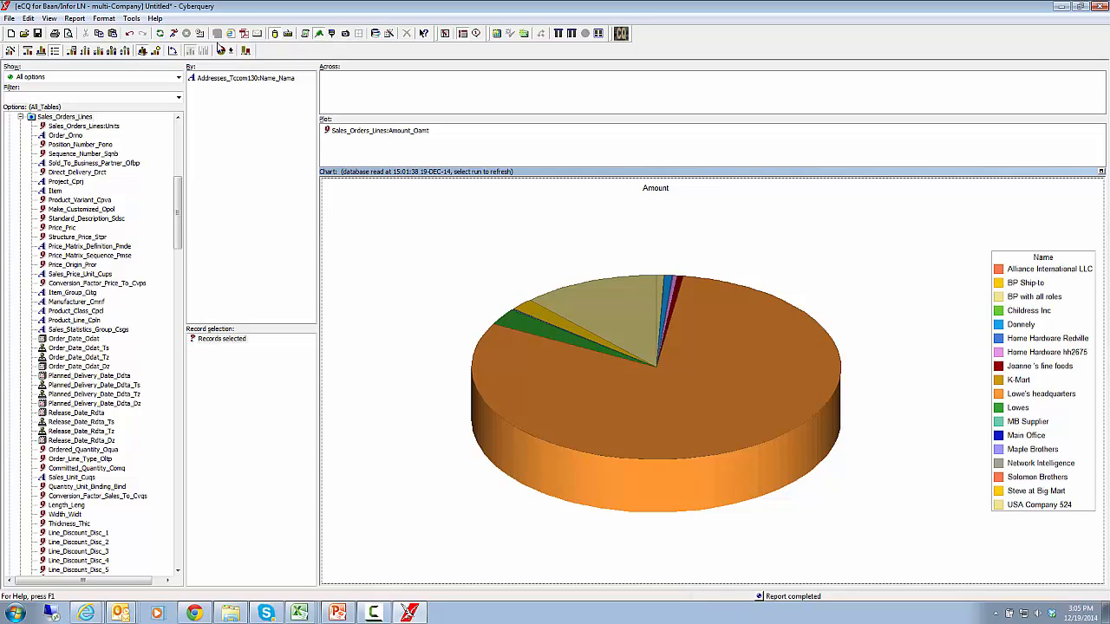
- Undo all chart changes, going back to the tabular report of amounts by customer and company
click(130, 33)
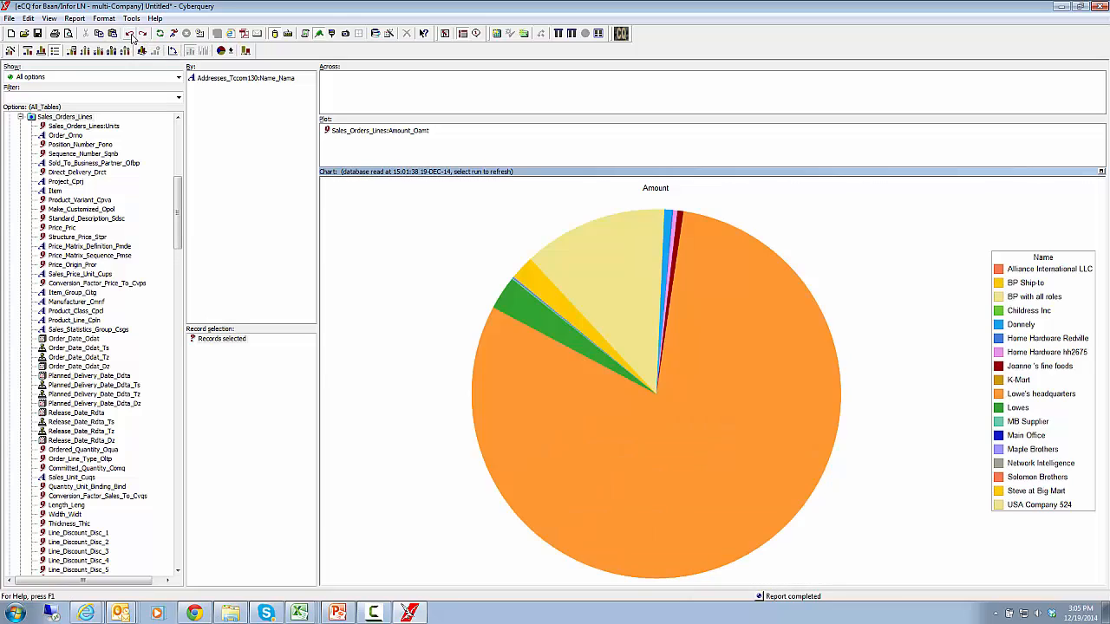
click(130, 33)
click(130, 32)
click(130, 33)
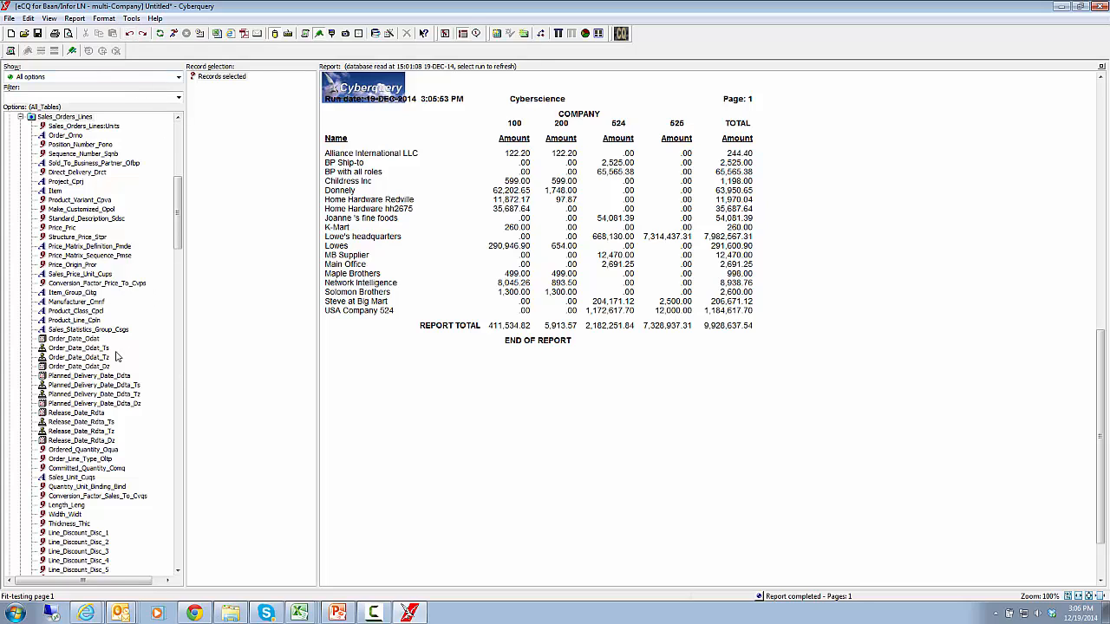
- Examine the field details of Order_Date_Odat, Order_Date_Odat_Ts and Order_Date_Odat_Tz under Sales_Orders_Lines
click(70, 339)
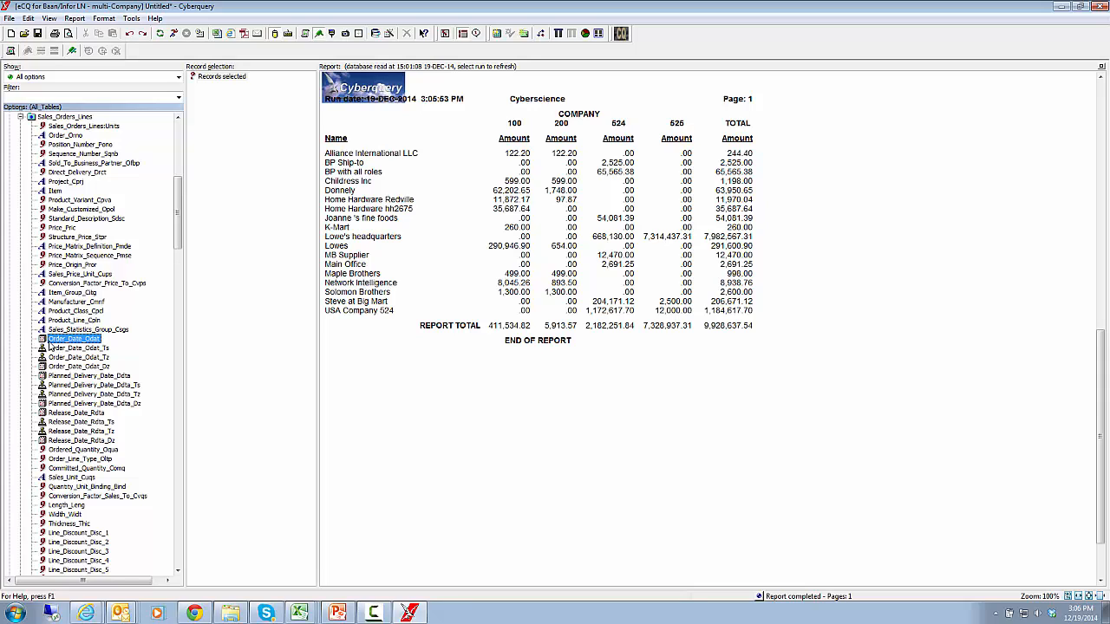
mouse_move(43, 344)
click(62, 348)
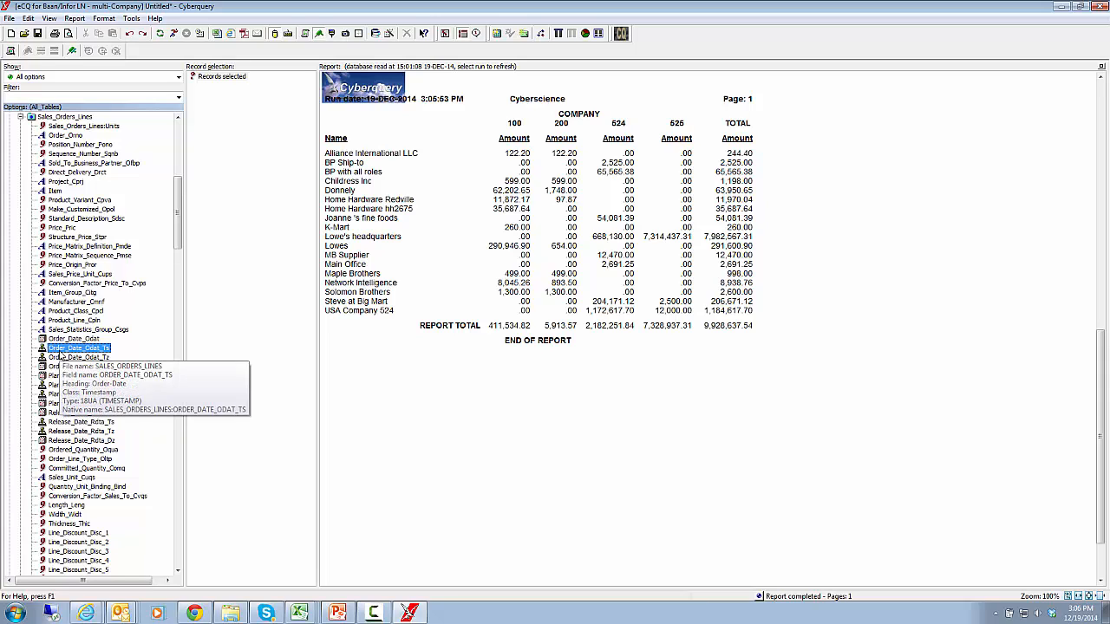
click(68, 342)
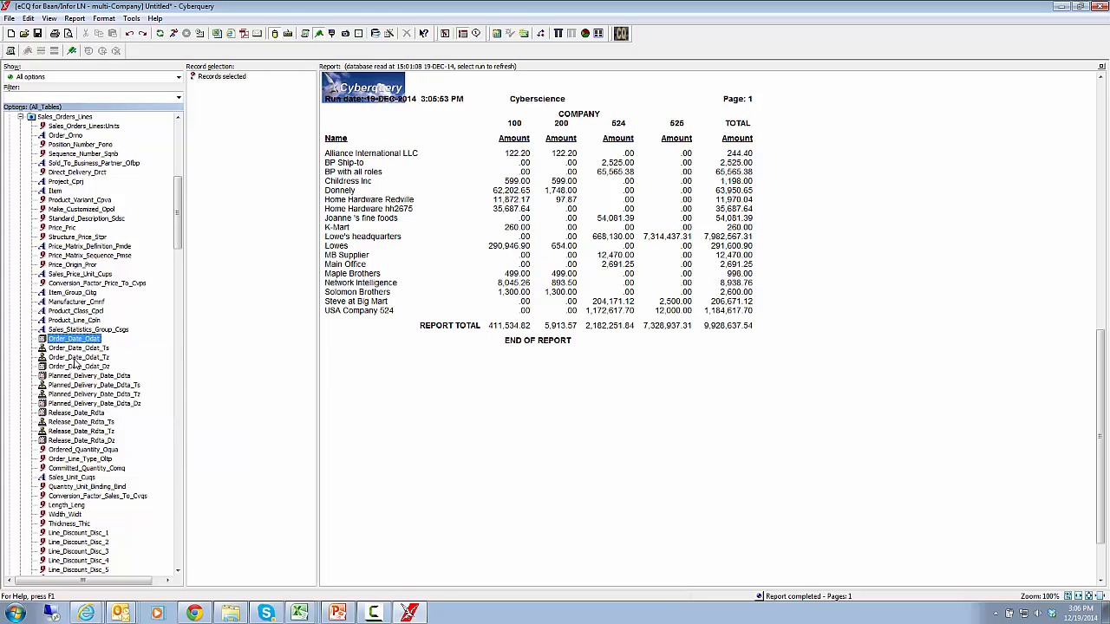
click(75, 358)
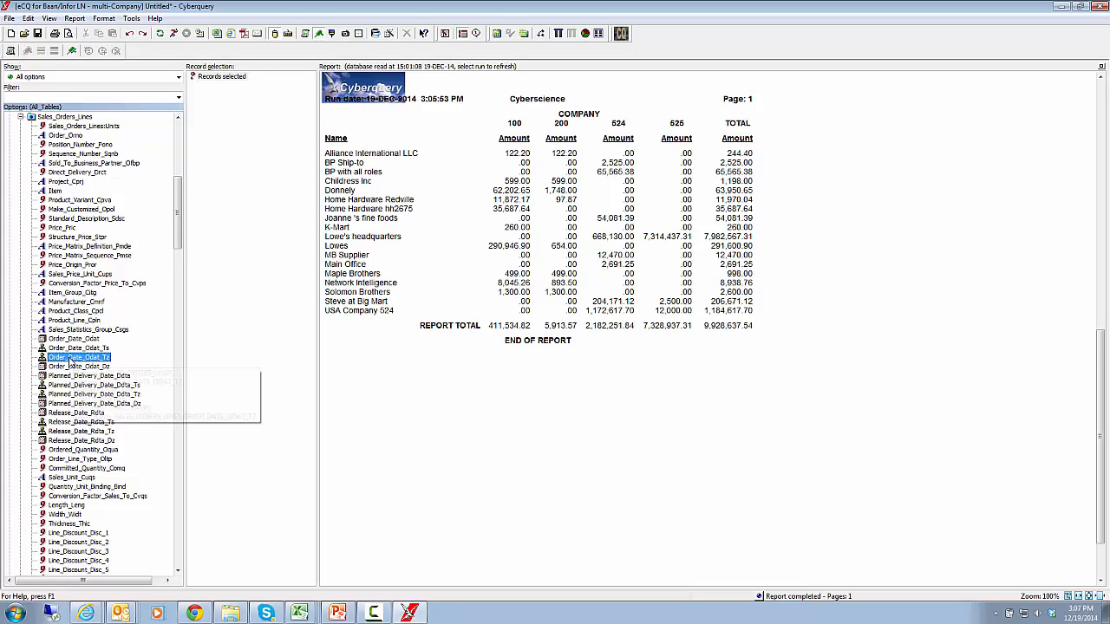
- Split the amounts across by Order_Date_Odat instead of company, and start a record selection where Order_Date_Odat is greater than or equal to
mouse_move(73, 339)
mouse_down()
mouse_move(513, 130)
mouse_move(576, 127)
mouse_up()
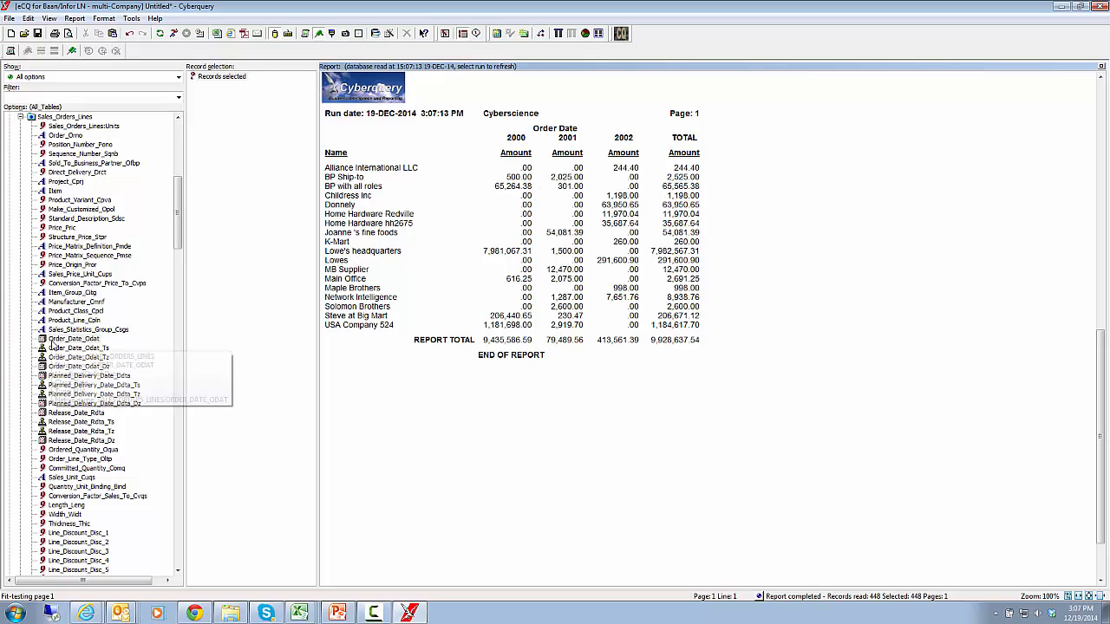
drag(52, 344, 232, 224)
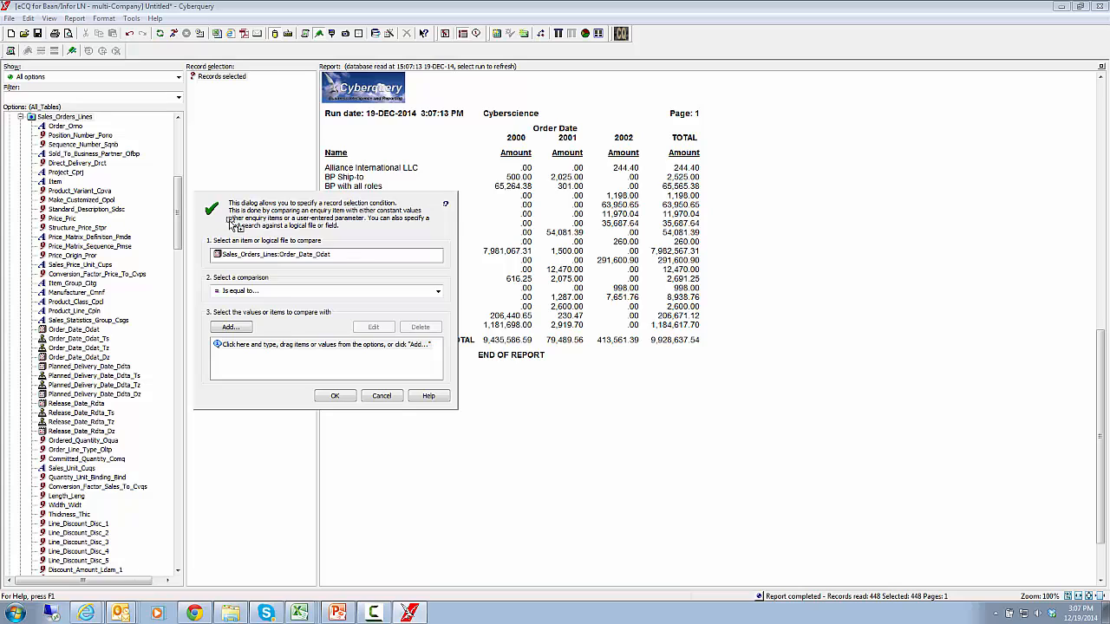
click(439, 295)
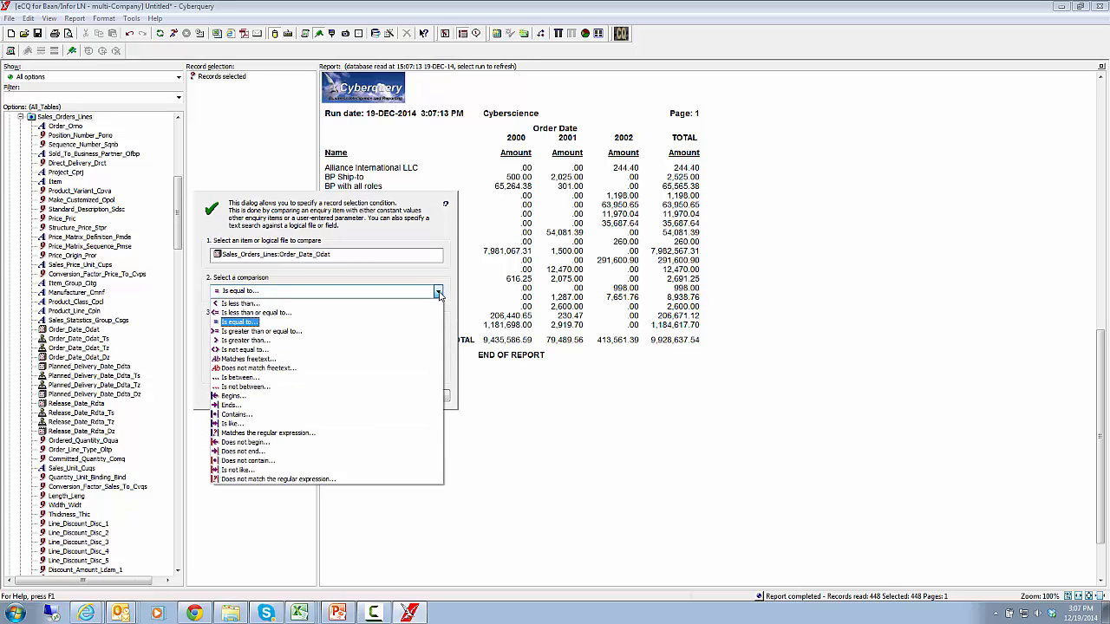
click(281, 333)
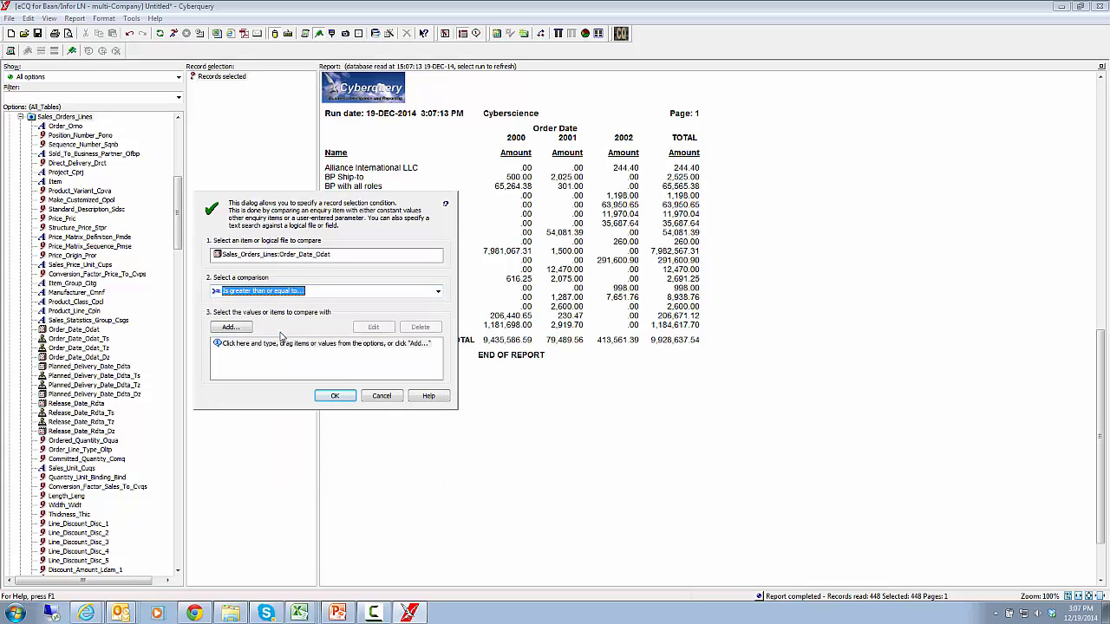
- Compare against a runtime date parameter ln_sample_date with prompt "Please enter a starting date" and default 01.01.2000, and apply the selection
click(236, 334)
click(294, 369)
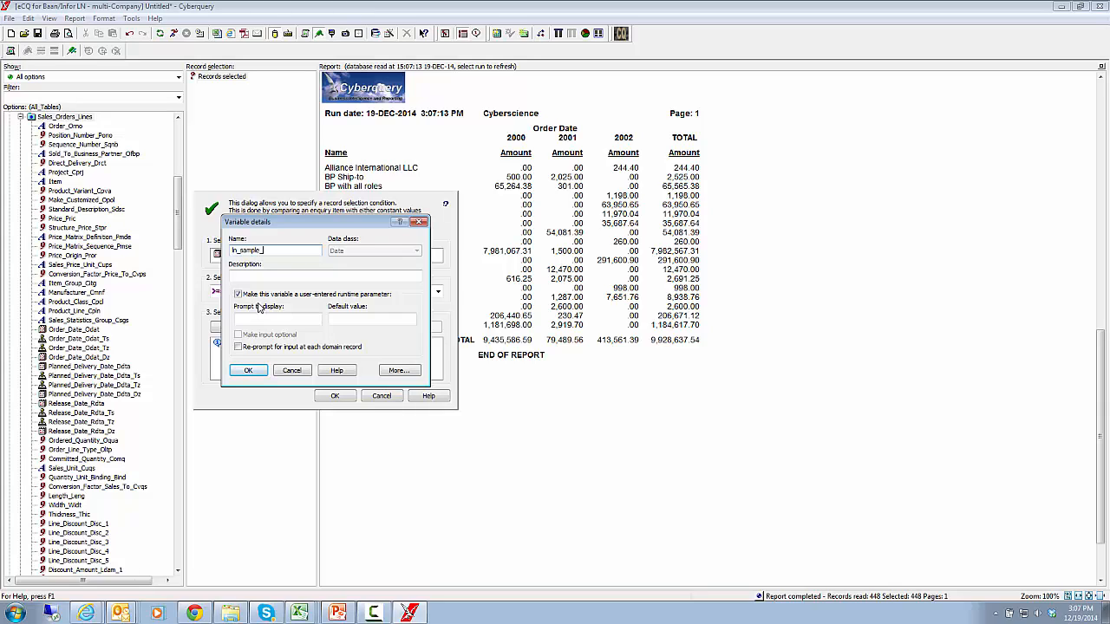
key(Tab)
key(Tab)
key(Tab)
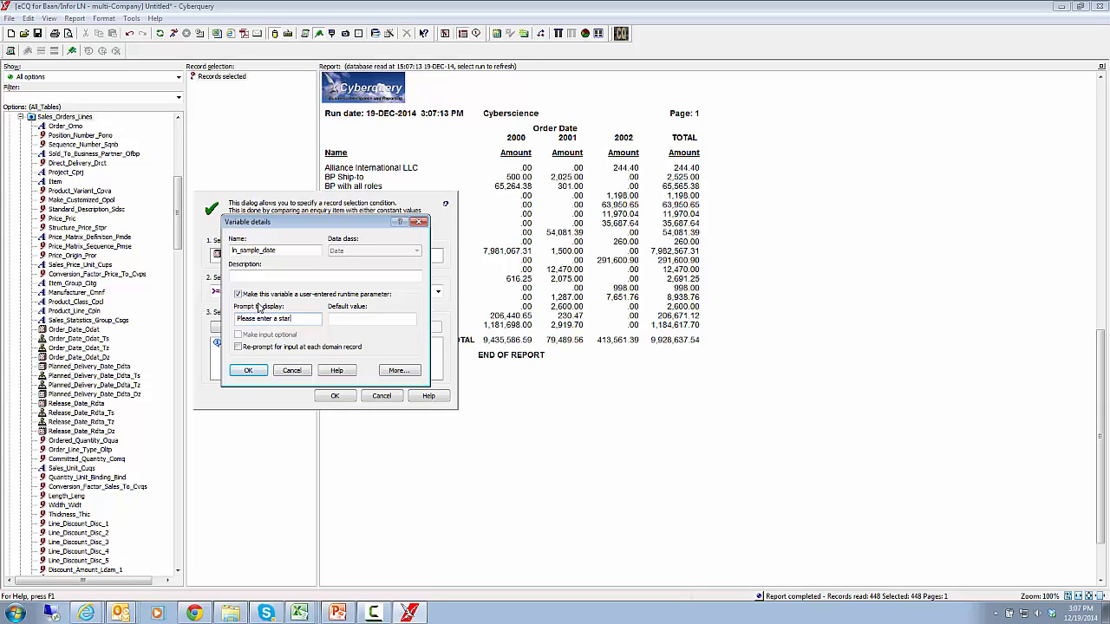
text(Please enter a starting date)
key(Tab)
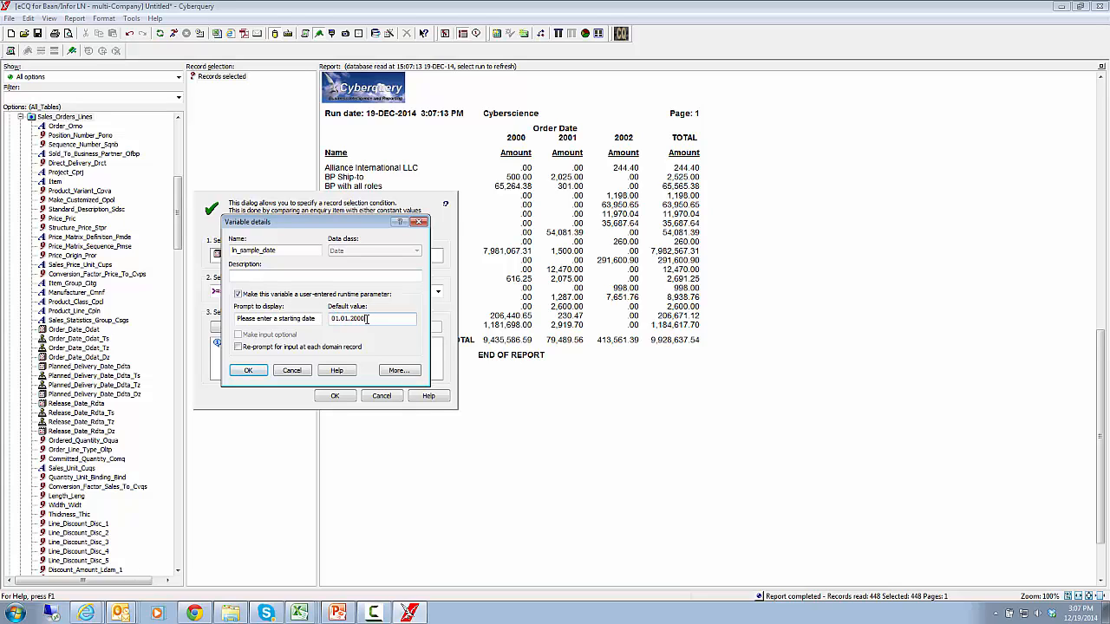
click(249, 372)
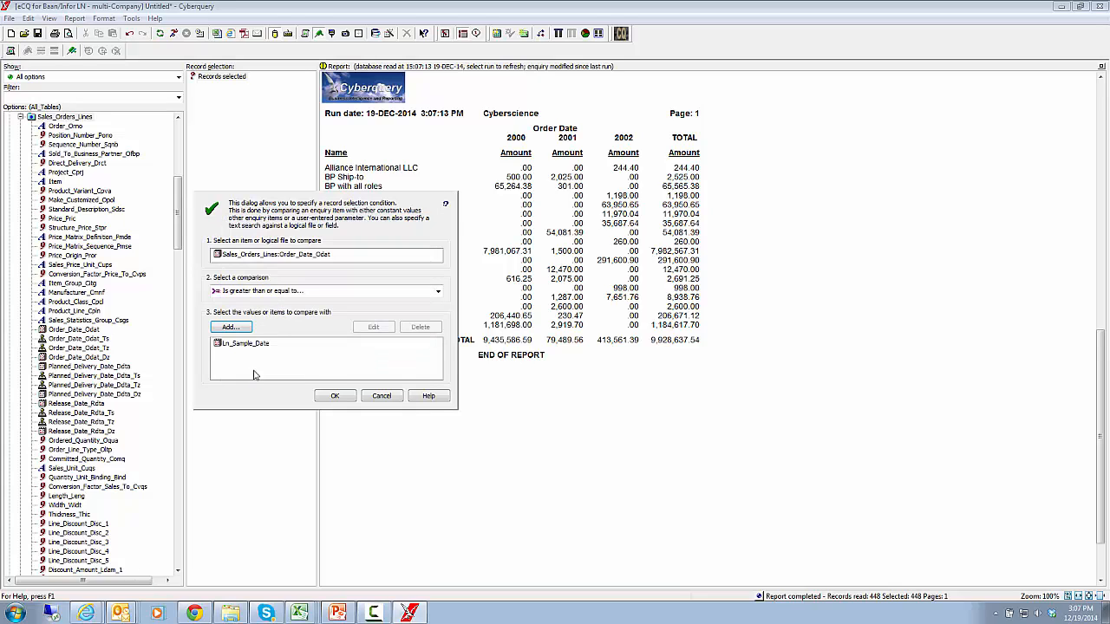
click(336, 396)
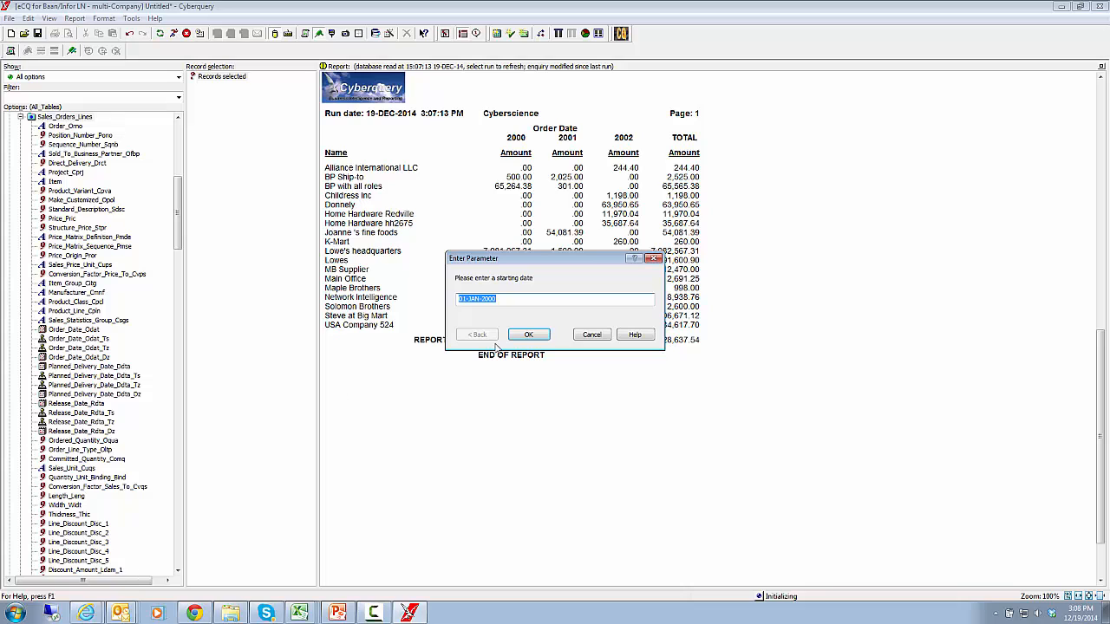
- Move the parameter prompt clear of the report and run the report with starting date 01-JAN-2001
drag(567, 261, 604, 349)
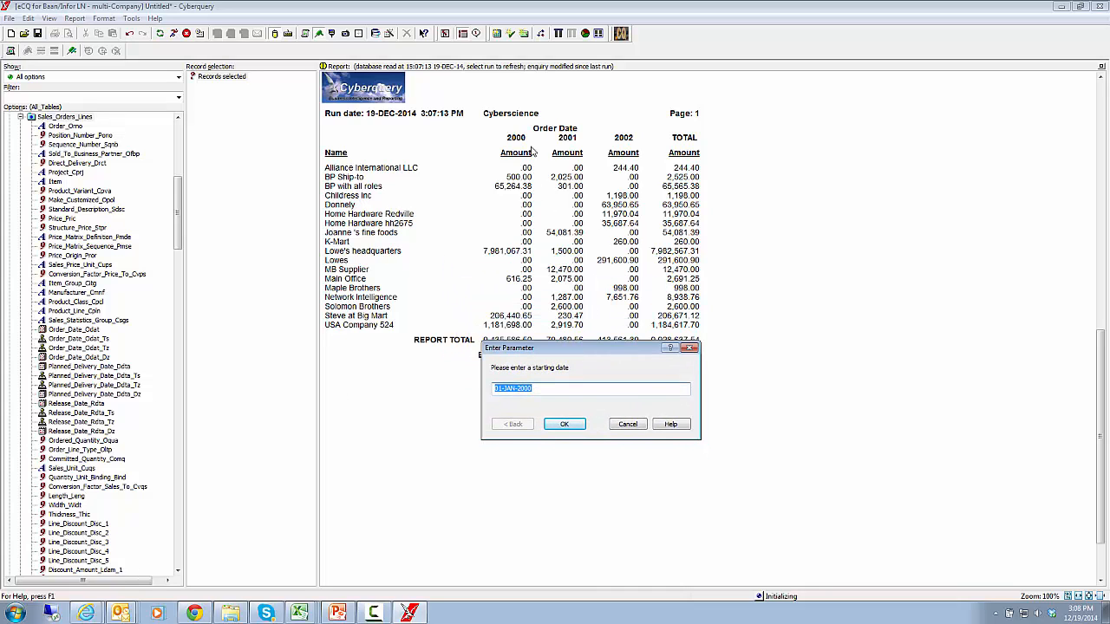
click(536, 389)
key(BackSpace)
text(1)
click(565, 425)
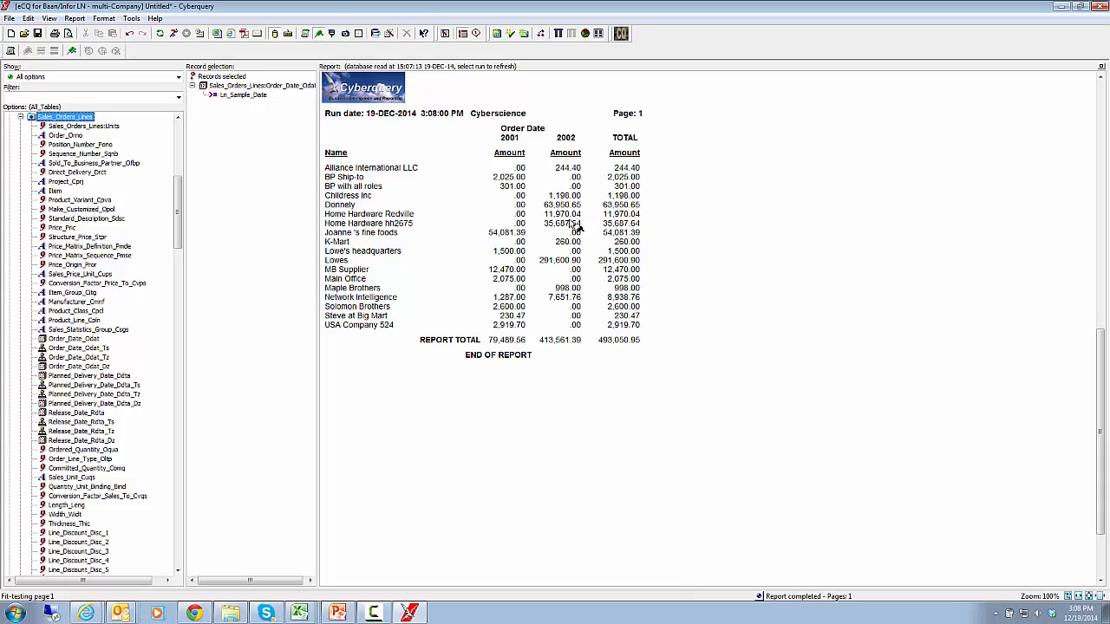
- Save the enquiry as ln_sample_2
key(ctrl+s)
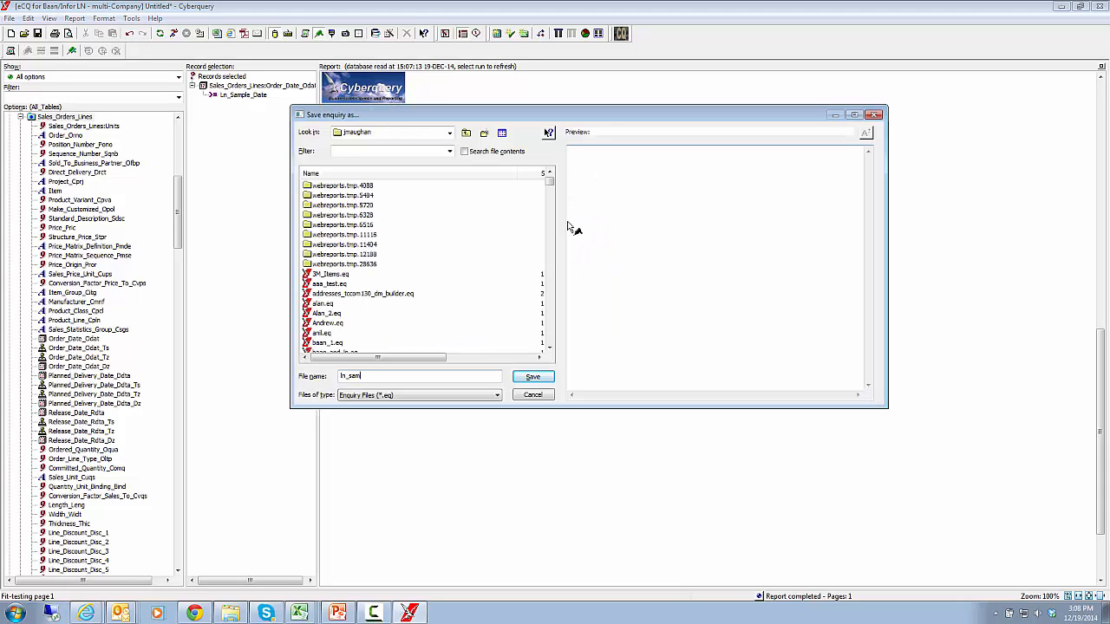
text(ln_sample_2)
key(Return)
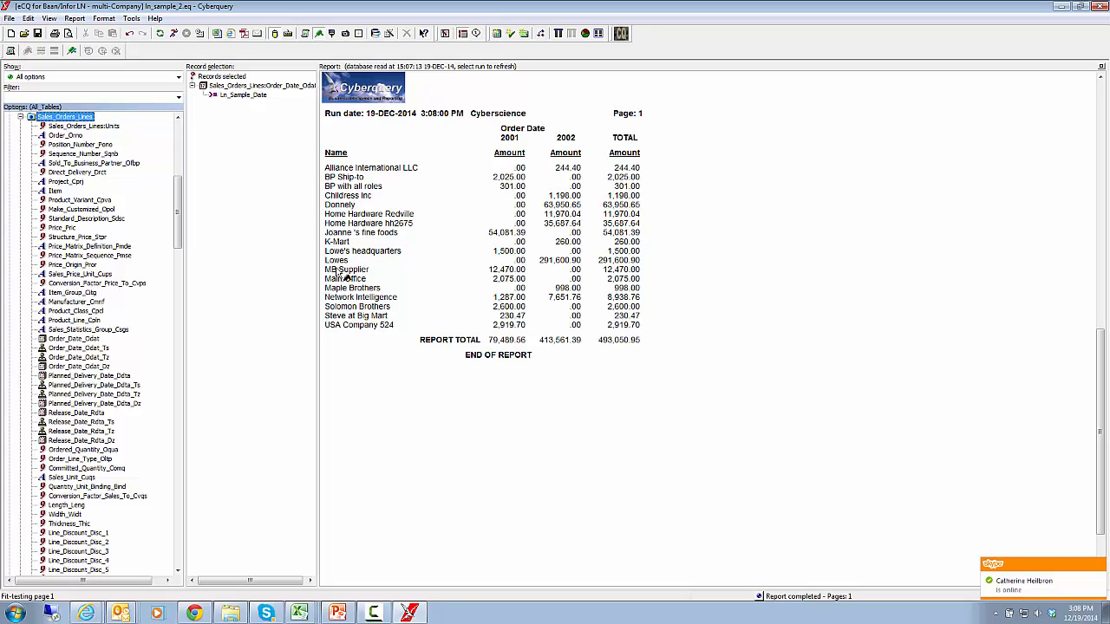
- Start publishing the enquiry, saving its report as ln_sample_2.cqe and accepting it as the report to publish
click(9, 18)
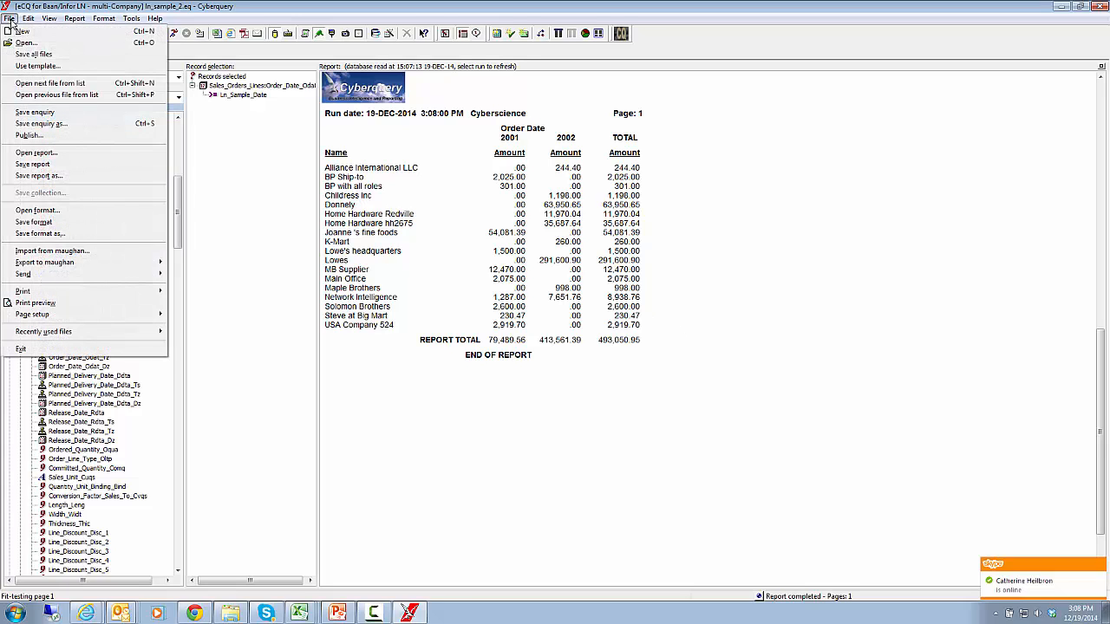
click(26, 137)
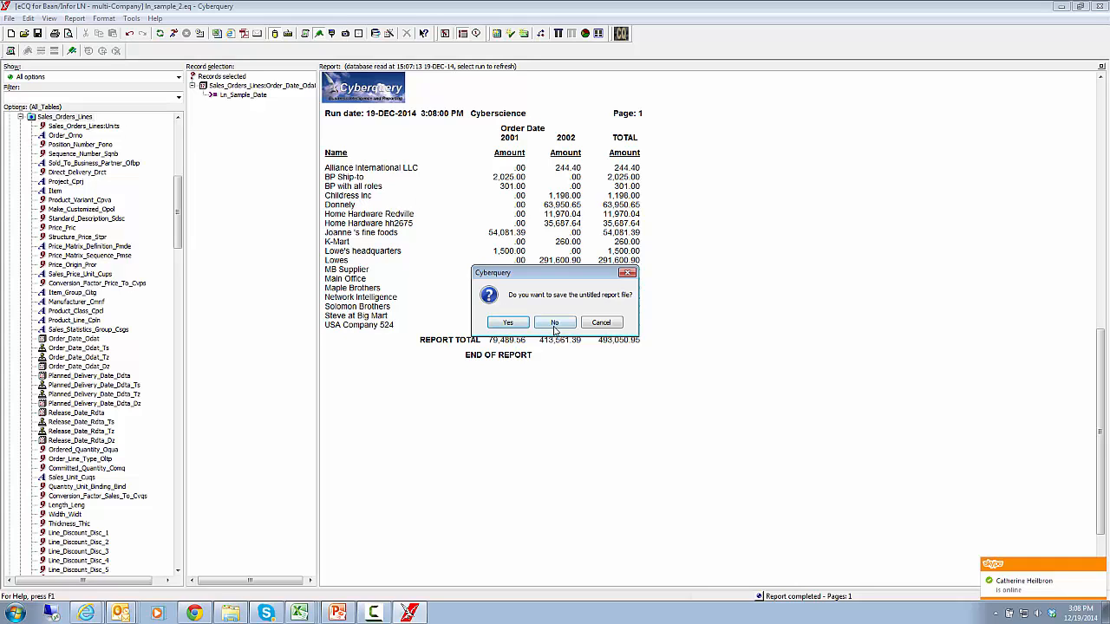
click(506, 322)
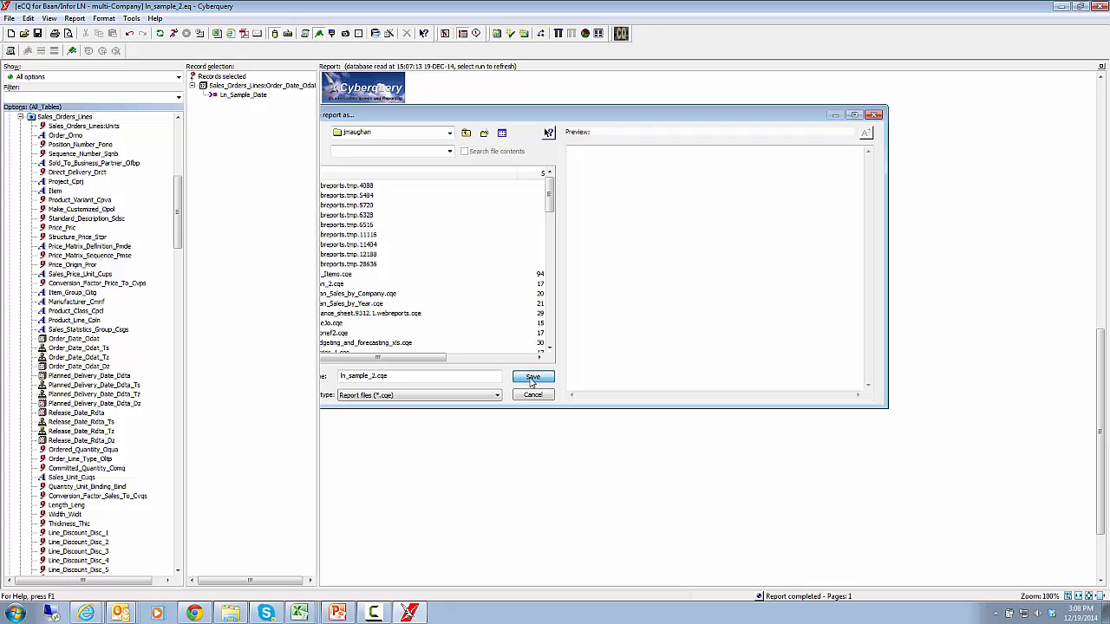
click(532, 380)
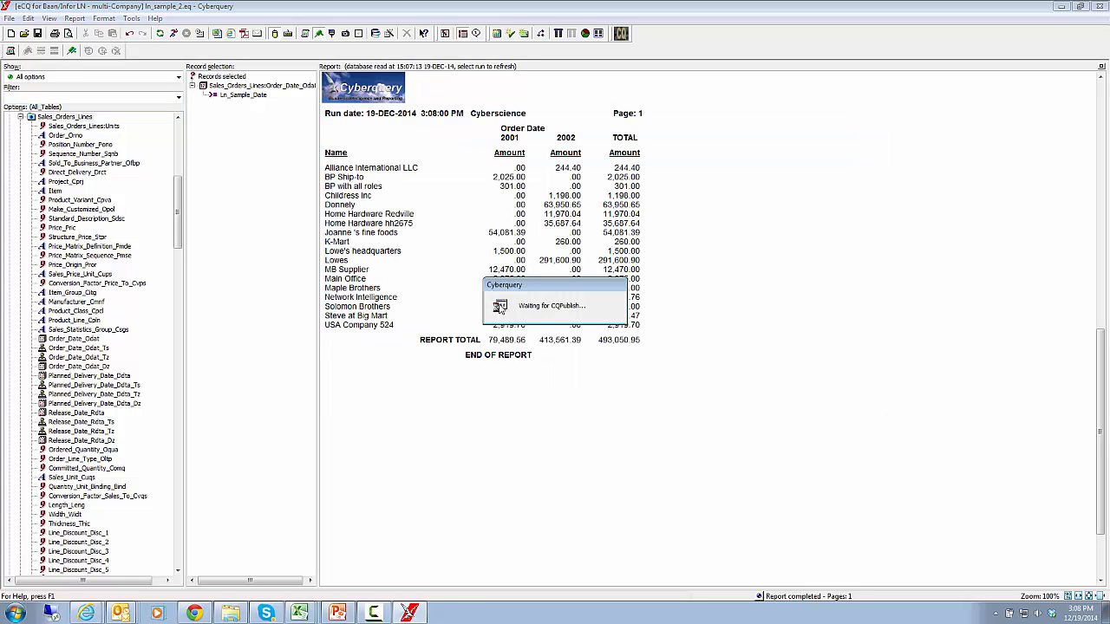
click(562, 404)
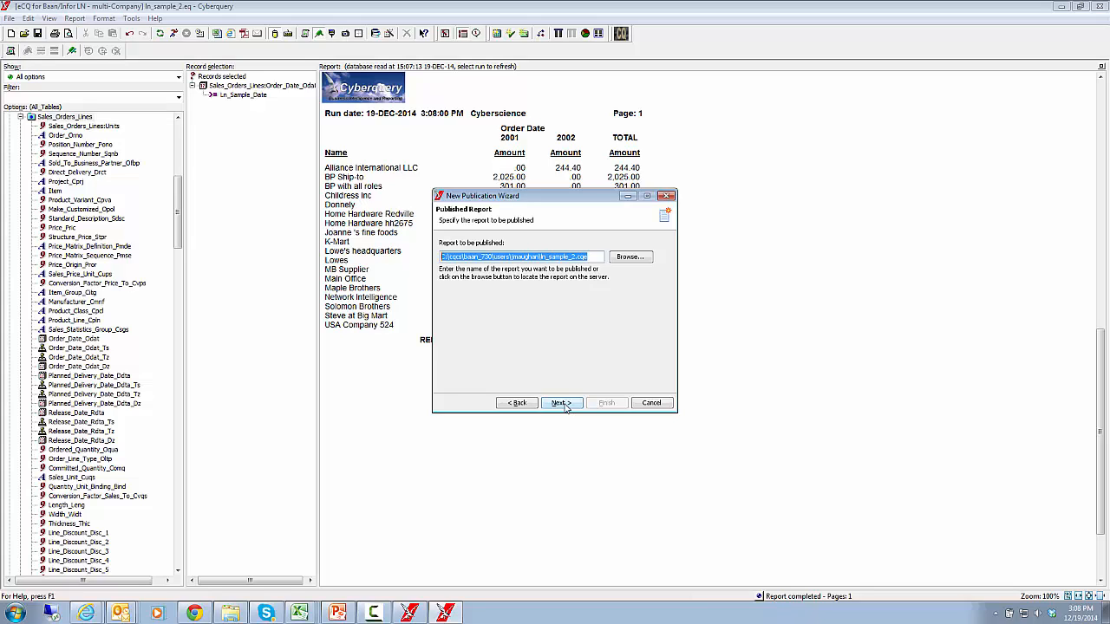
click(562, 404)
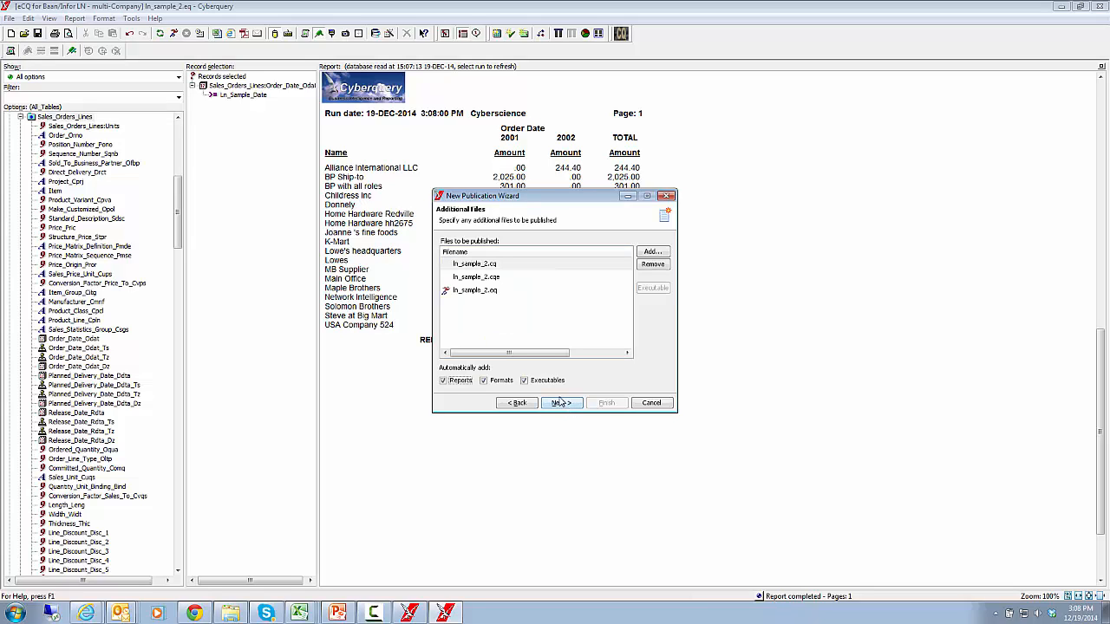
click(518, 404)
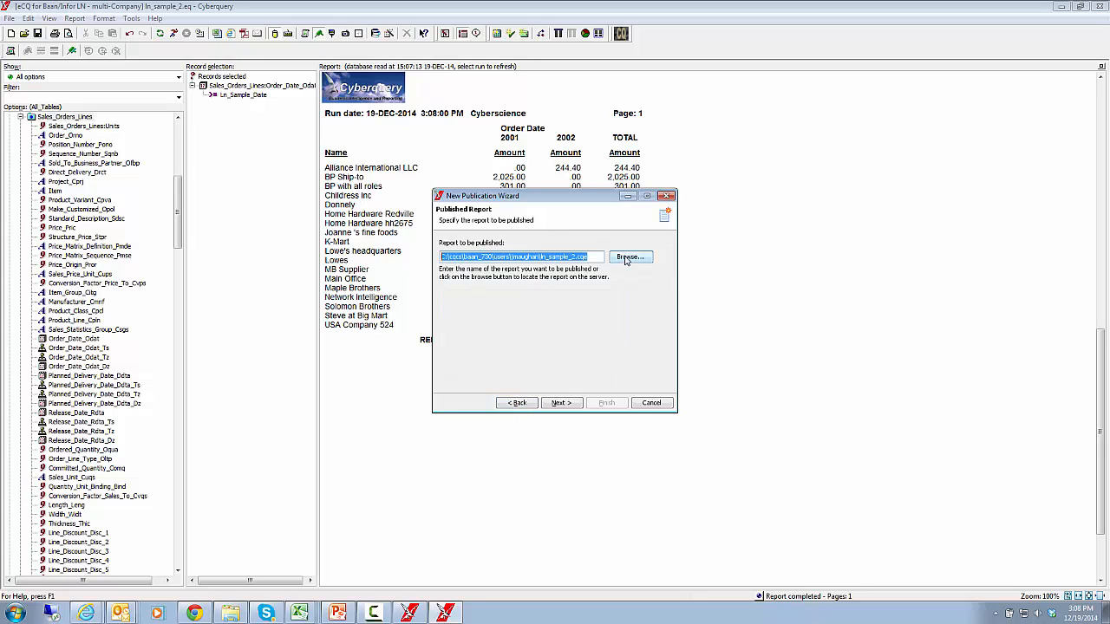
click(626, 258)
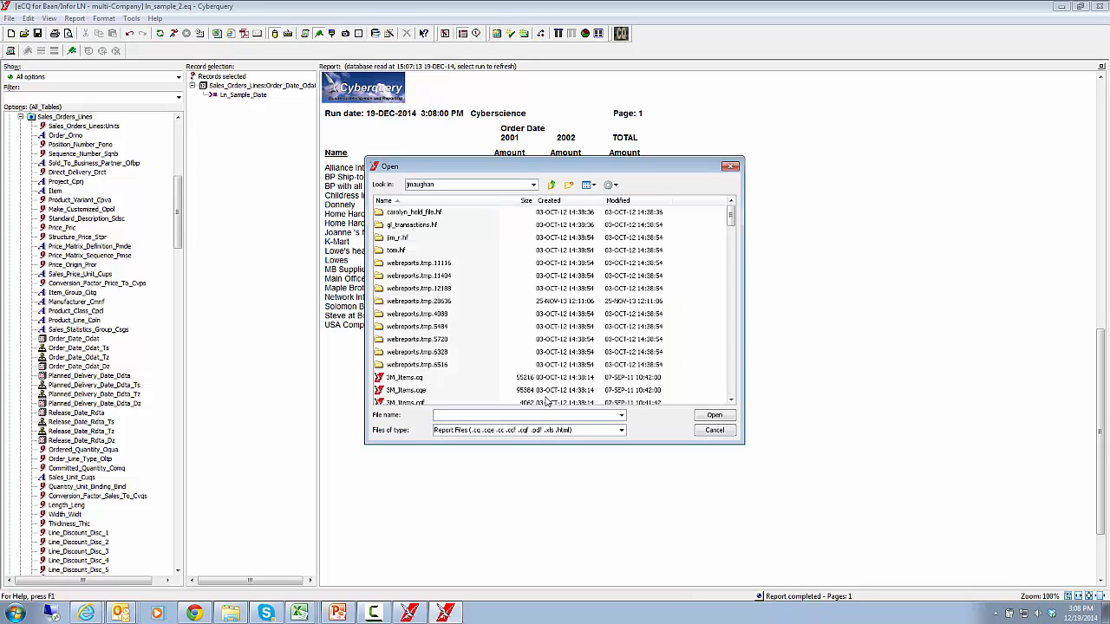
click(714, 431)
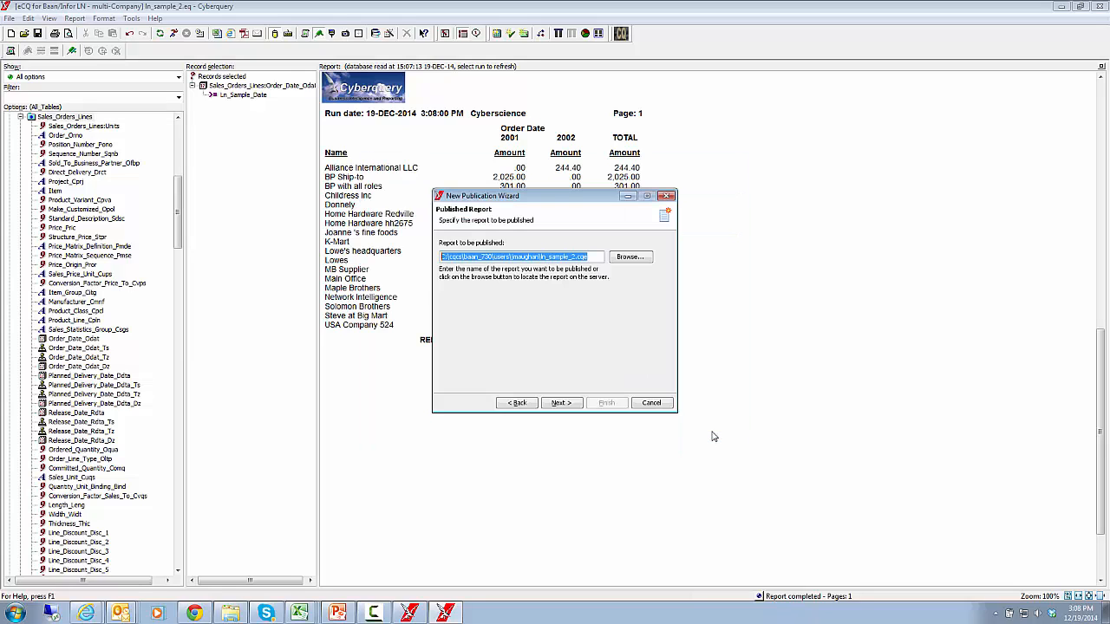
click(513, 404)
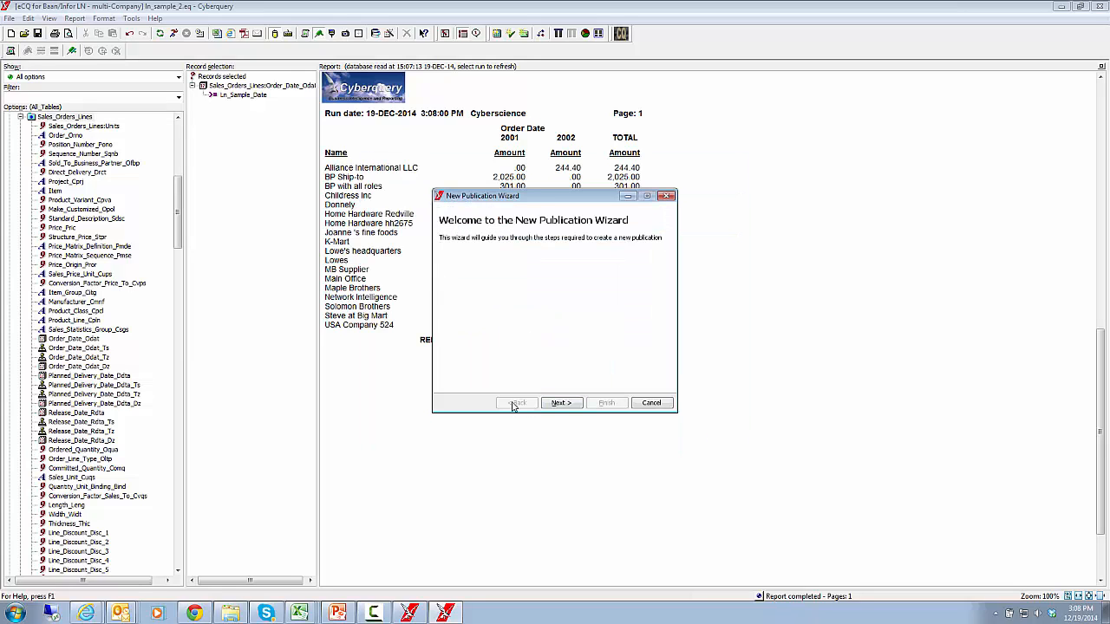
click(561, 405)
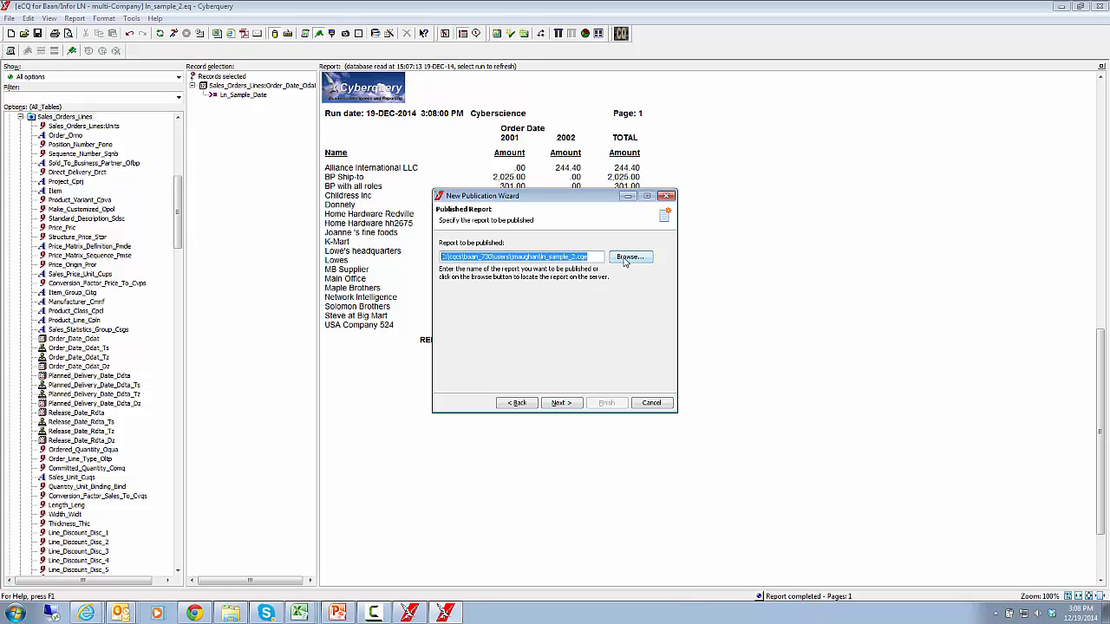
click(570, 405)
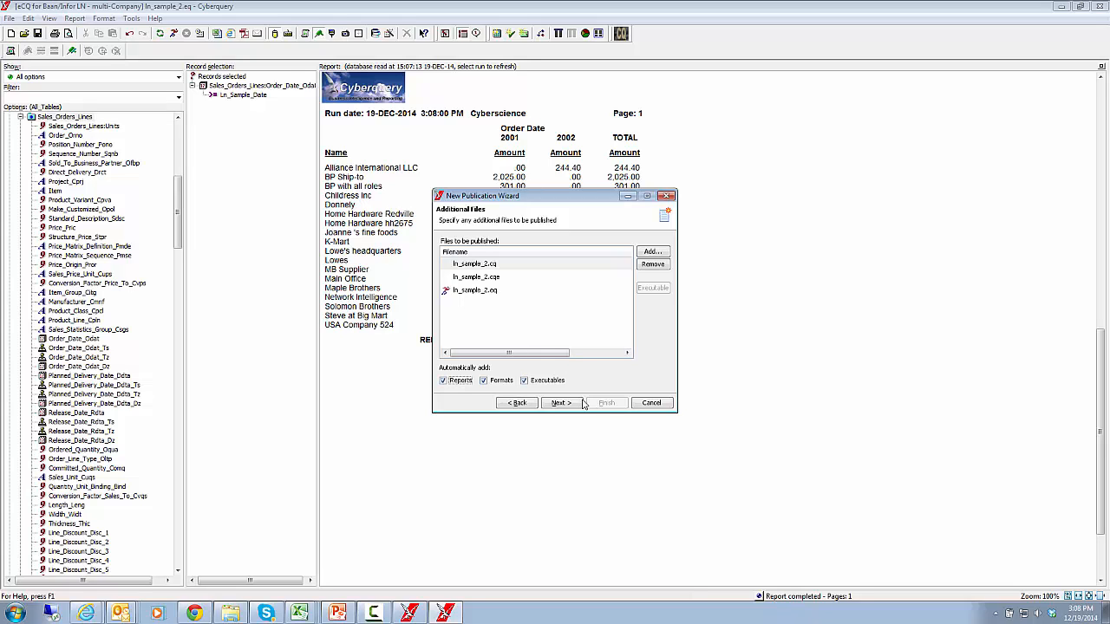
- Keep the listed additional files and set the publication directory to the SA folder under launchpad\content\Home
click(568, 405)
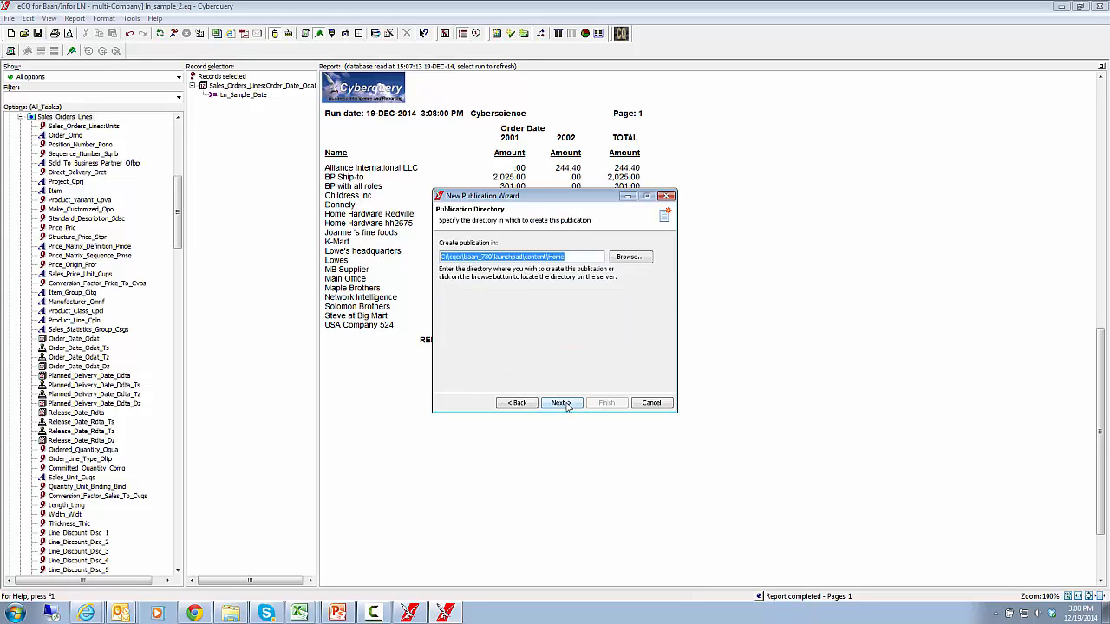
click(635, 260)
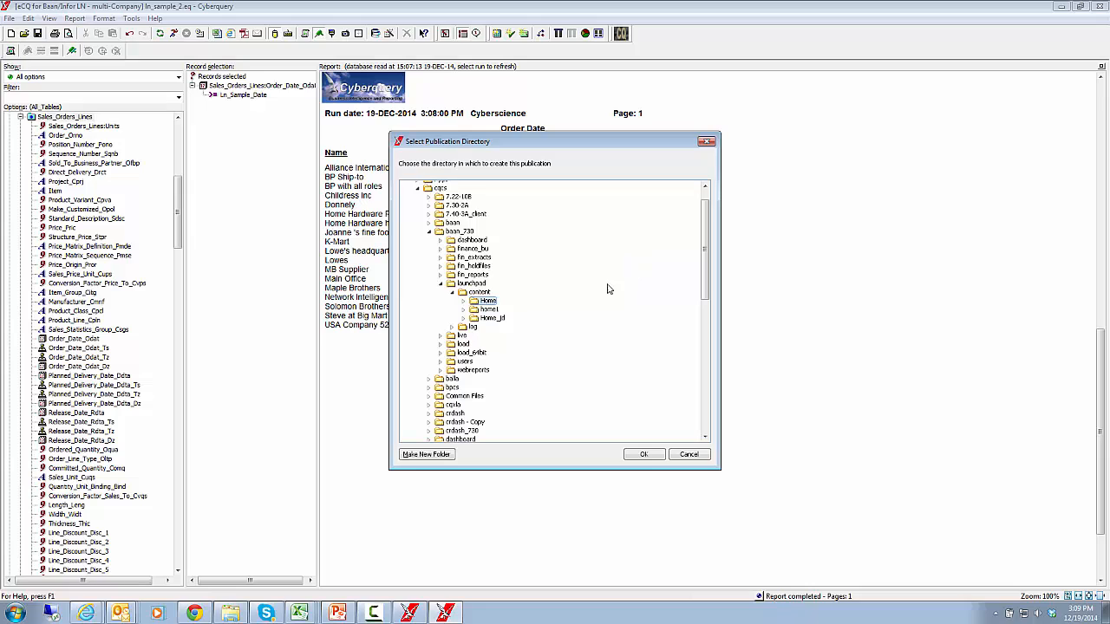
click(464, 302)
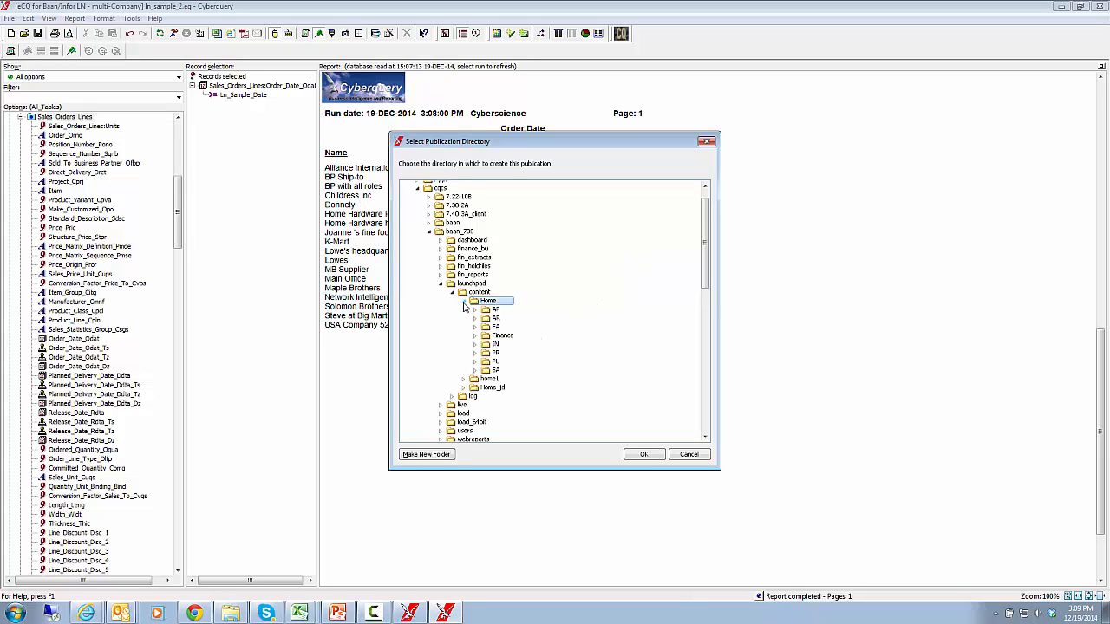
click(496, 371)
click(643, 454)
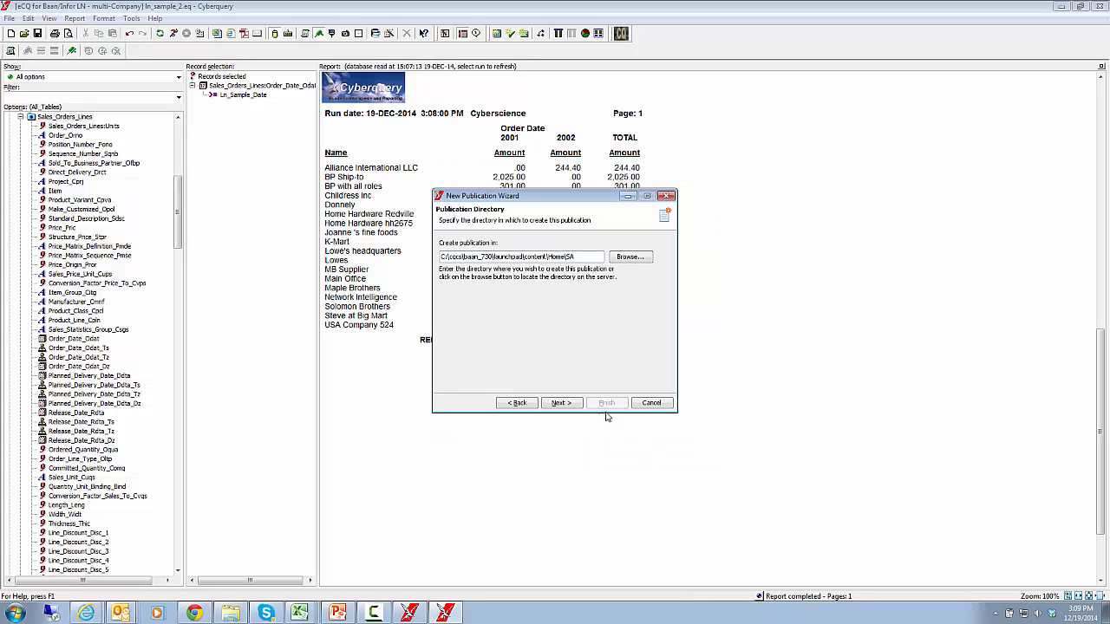
click(560, 405)
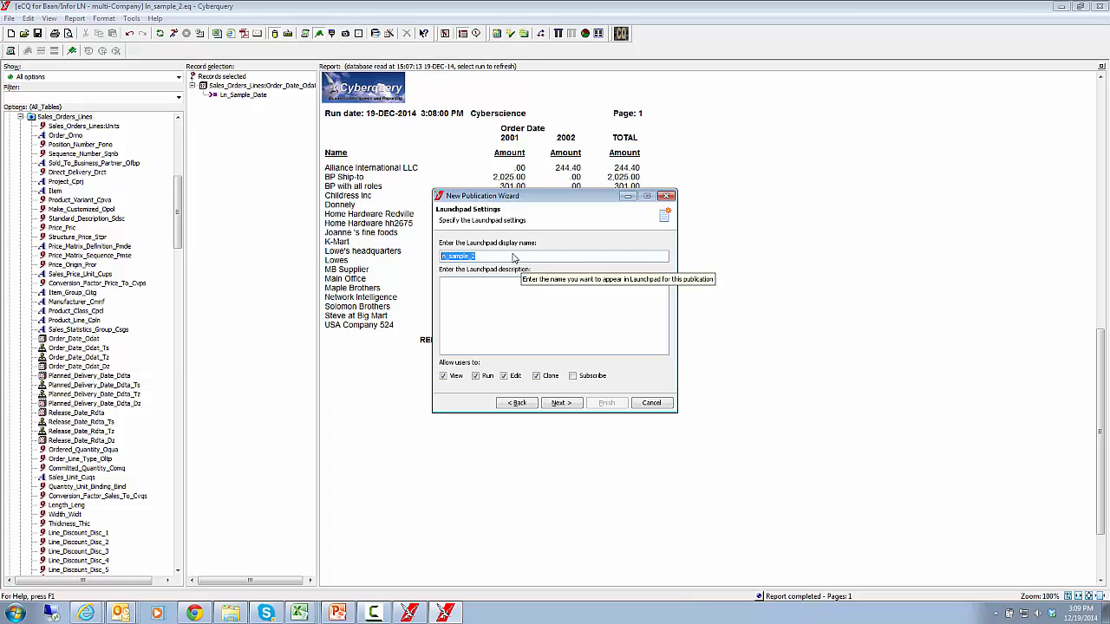
- Set the Launchpad display name to "LN Sample Report" and disallow the Edit and Clone permissions for users
text(LN Sample Report)
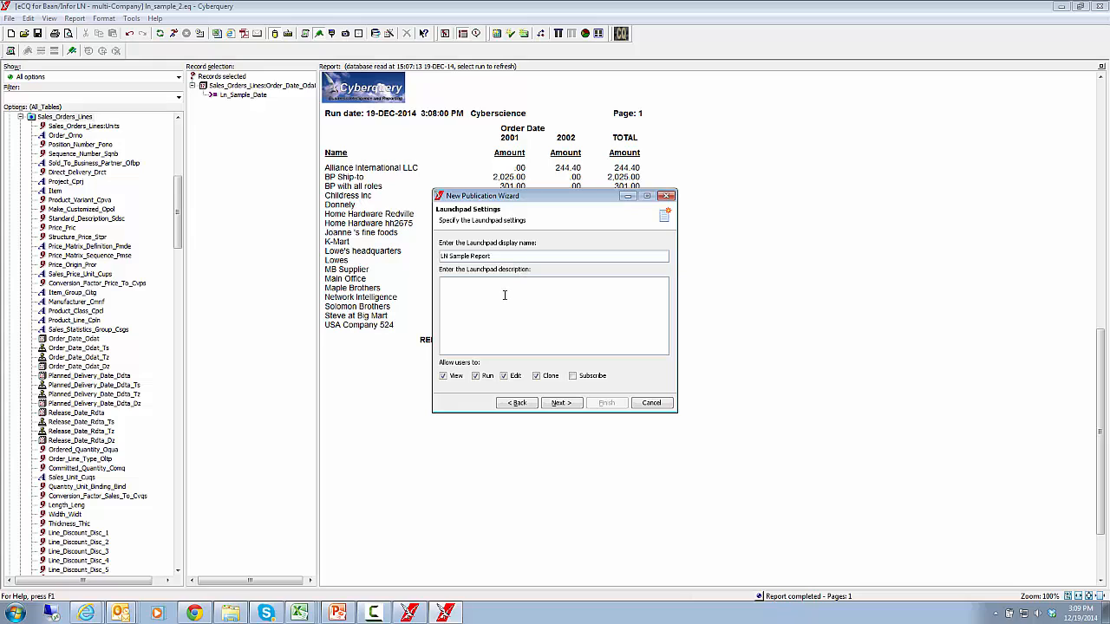
click(504, 376)
click(537, 377)
click(560, 404)
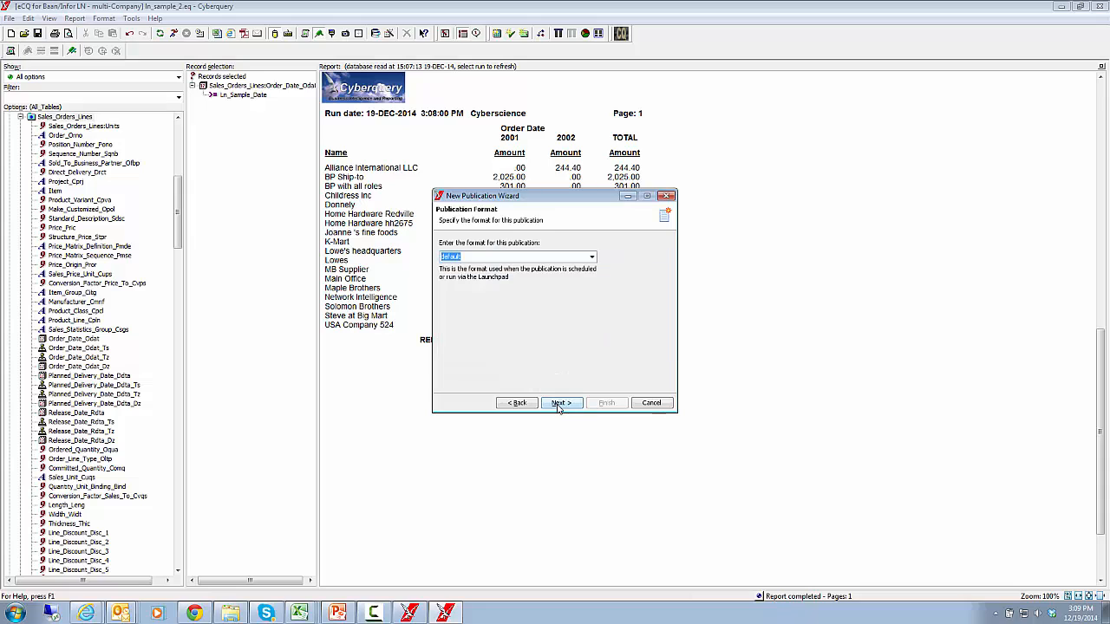
- Check the available publication formats and decline automatic updates, continuing to the publication name
click(592, 259)
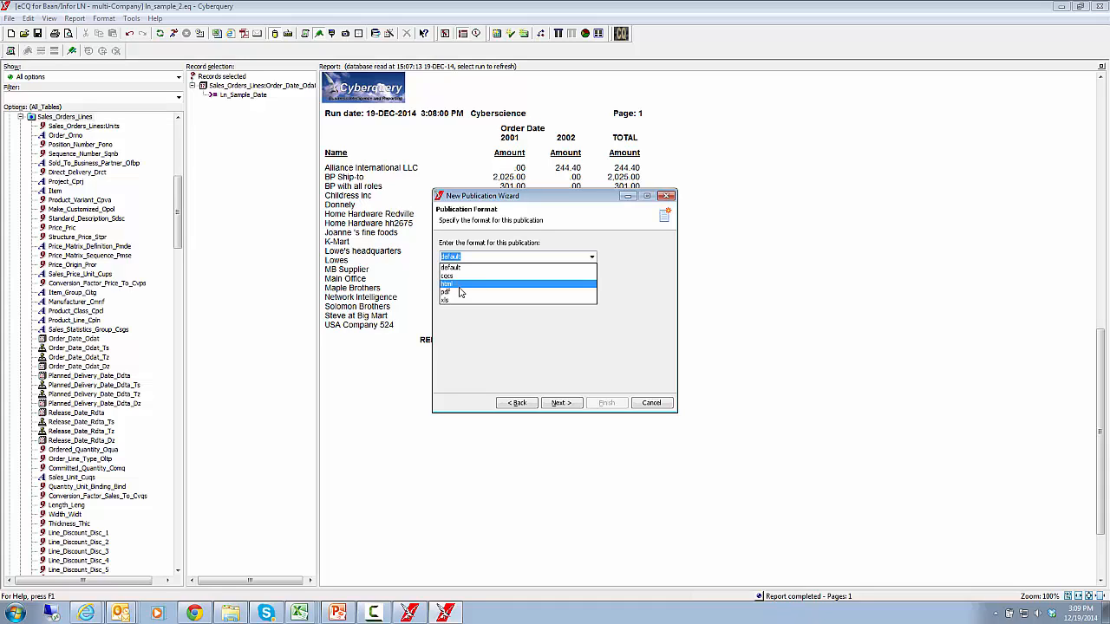
click(560, 403)
click(561, 403)
click(560, 403)
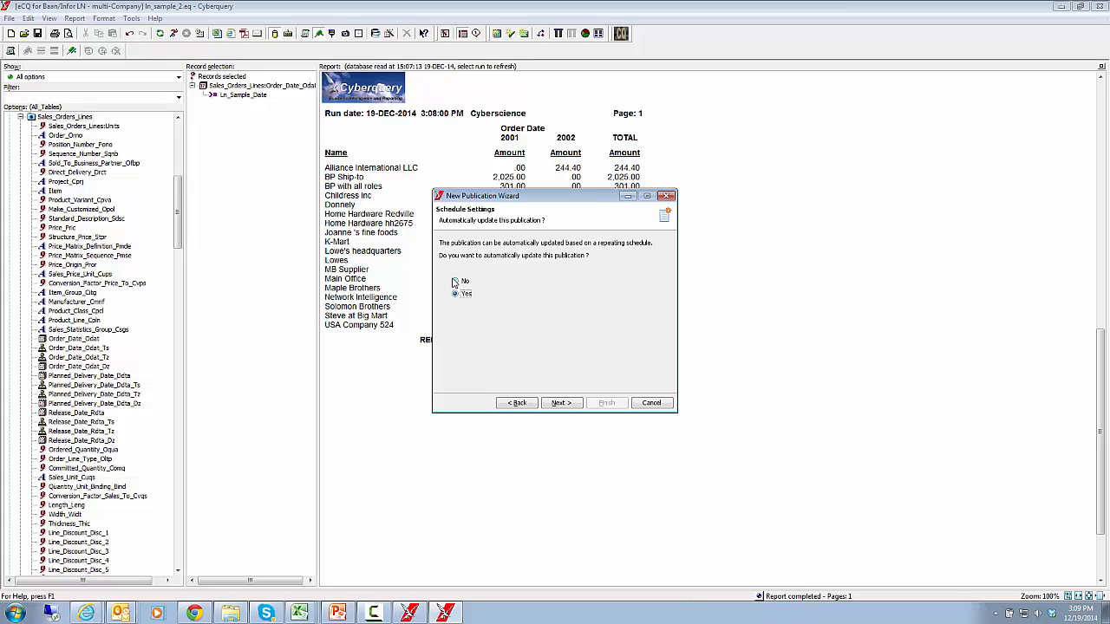
click(559, 403)
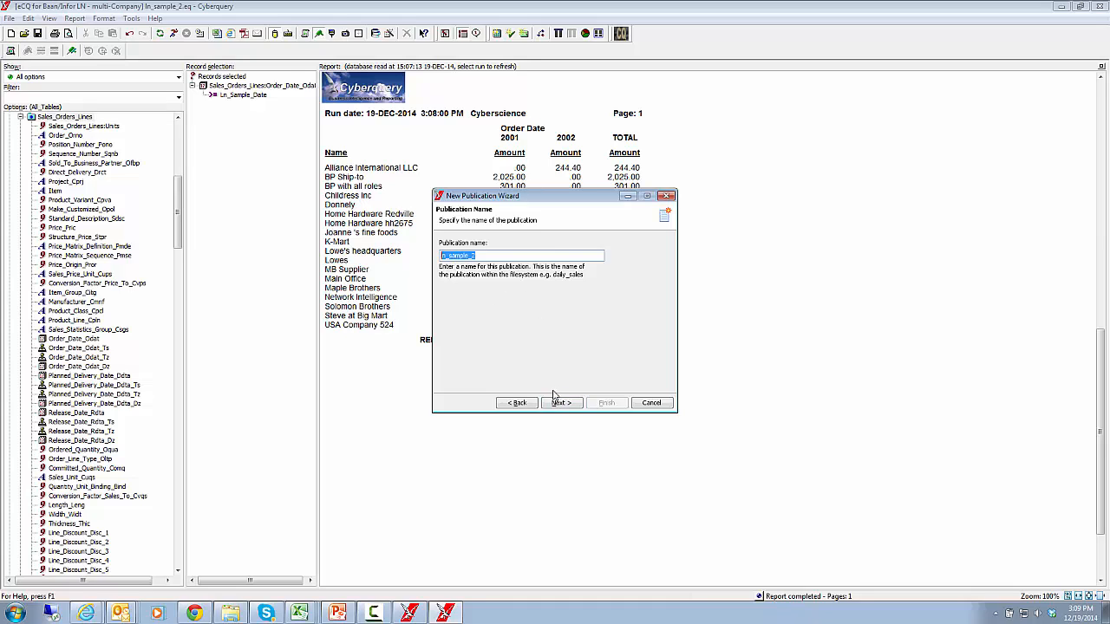
- Keep the publication name ln_sample_2 and finish creating the publication
click(560, 403)
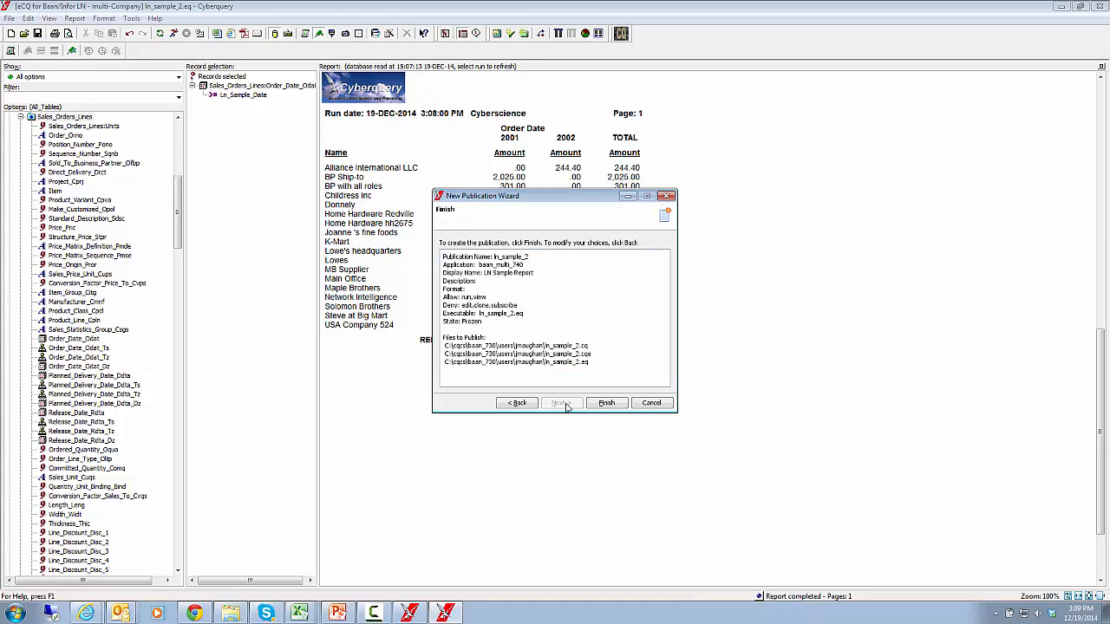
click(611, 405)
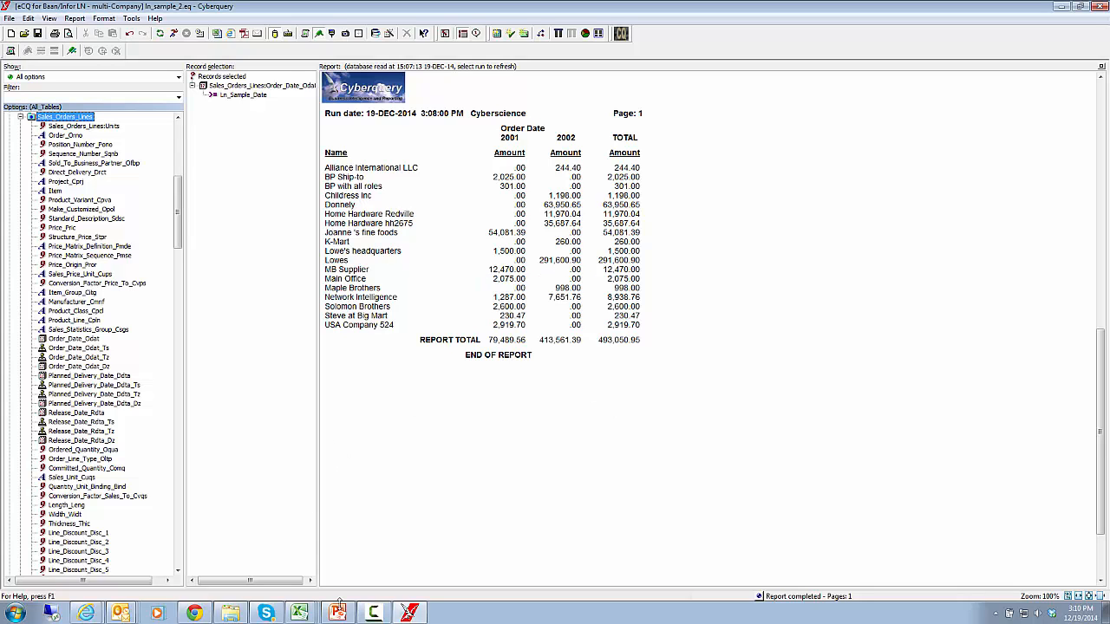
- Switch to Chrome and open the SA section of the eCQ for Baan/Infor LN multi-Company Launchpad
click(195, 613)
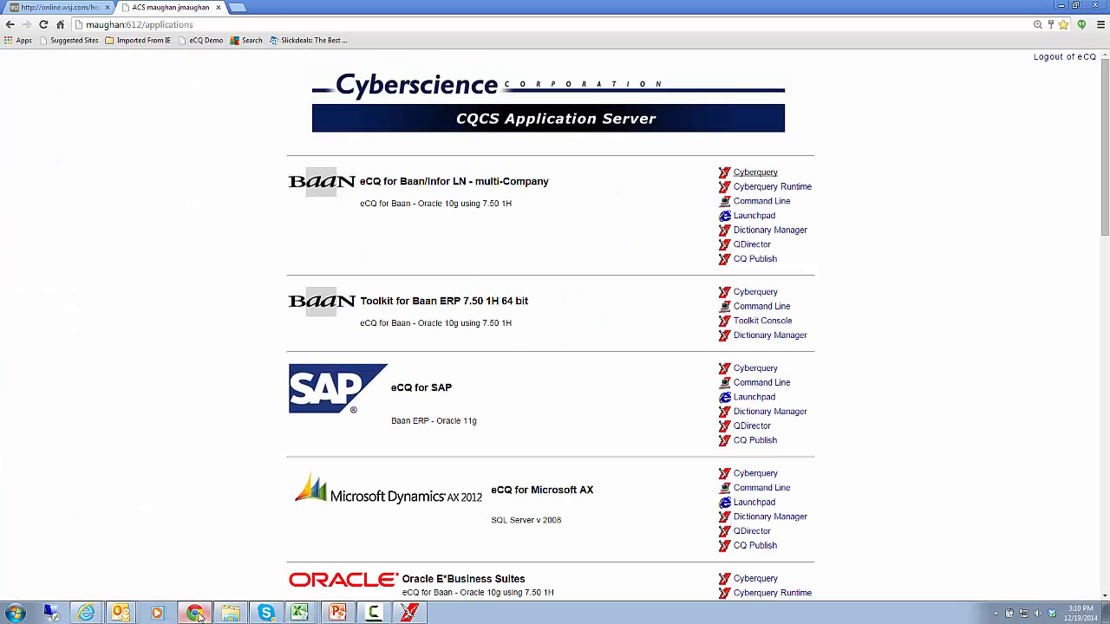
click(757, 218)
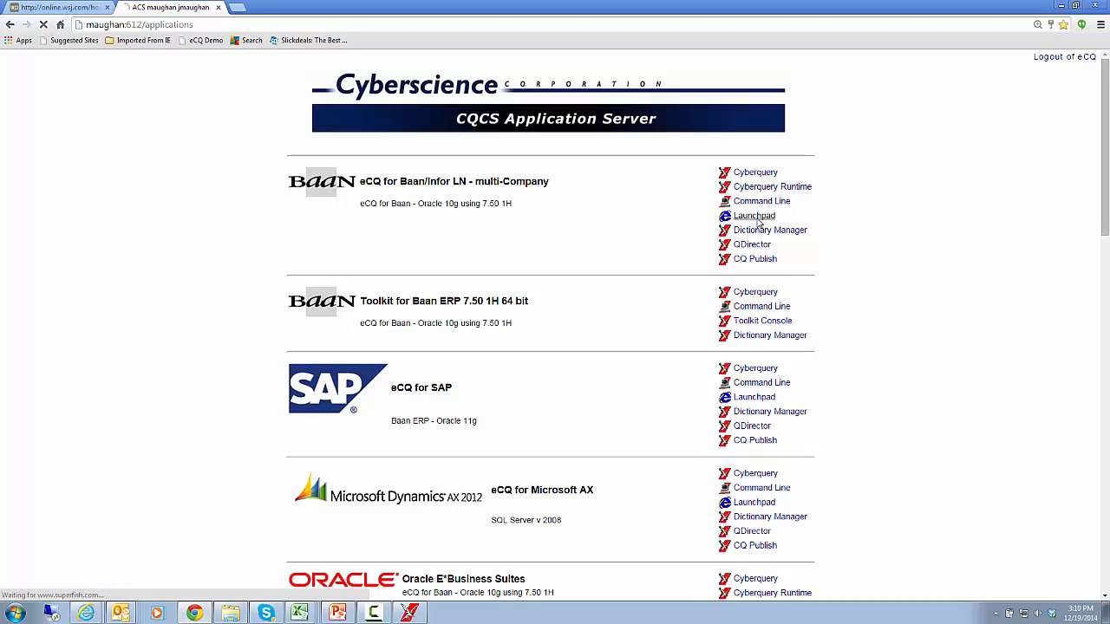
click(713, 249)
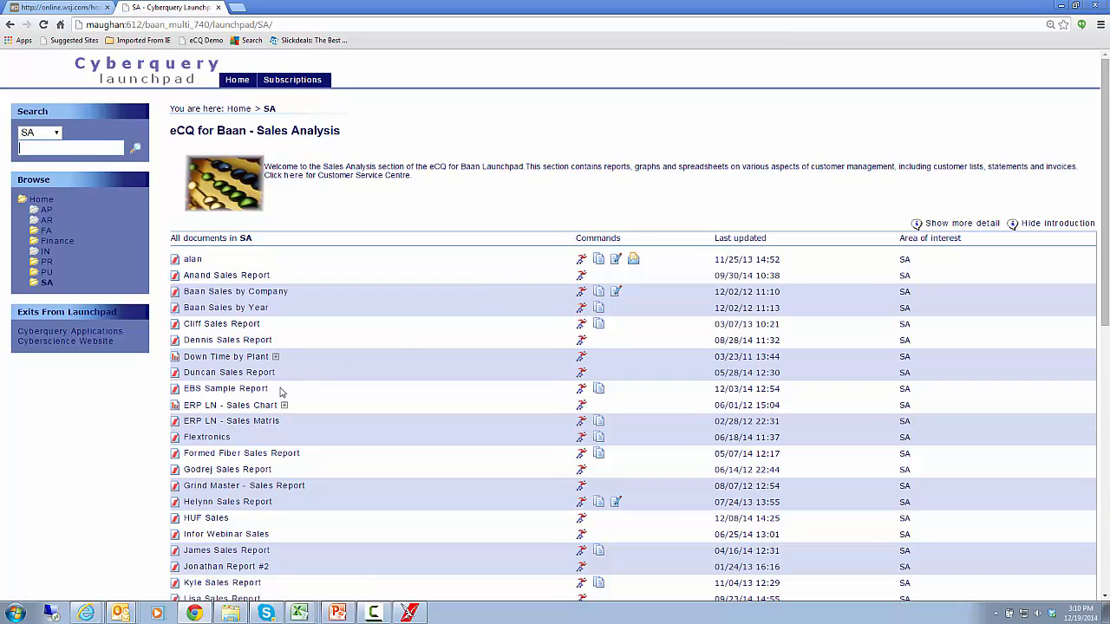
- Find LN Sample Report among the SA documents and open it to run
scroll(313, 432, down, 3)
scroll(313, 432, down, 3)
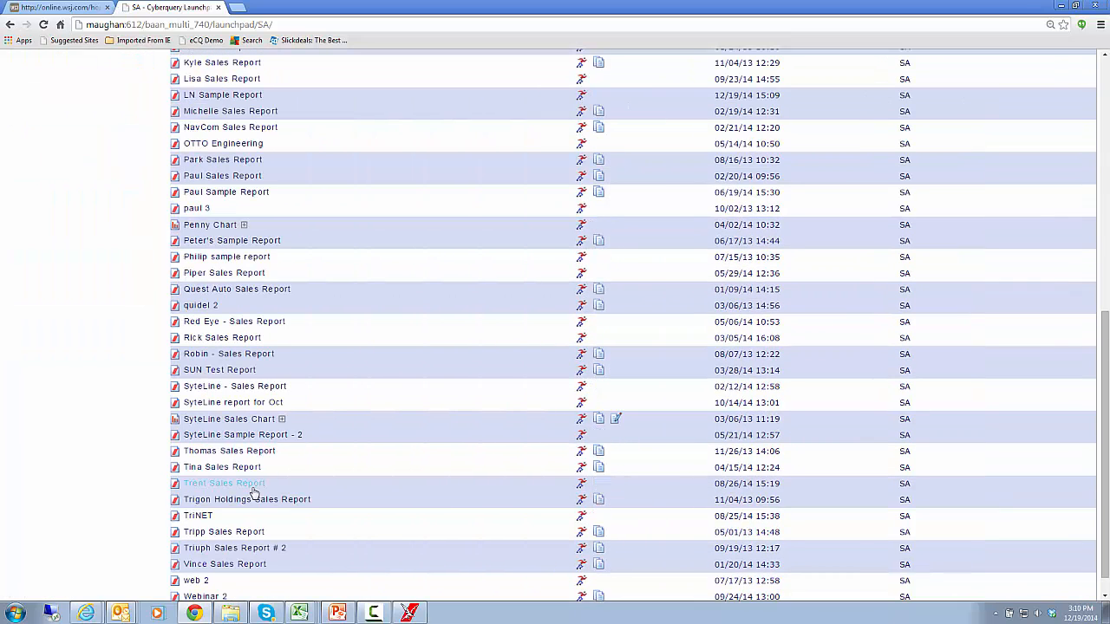
scroll(230, 450, up, 3)
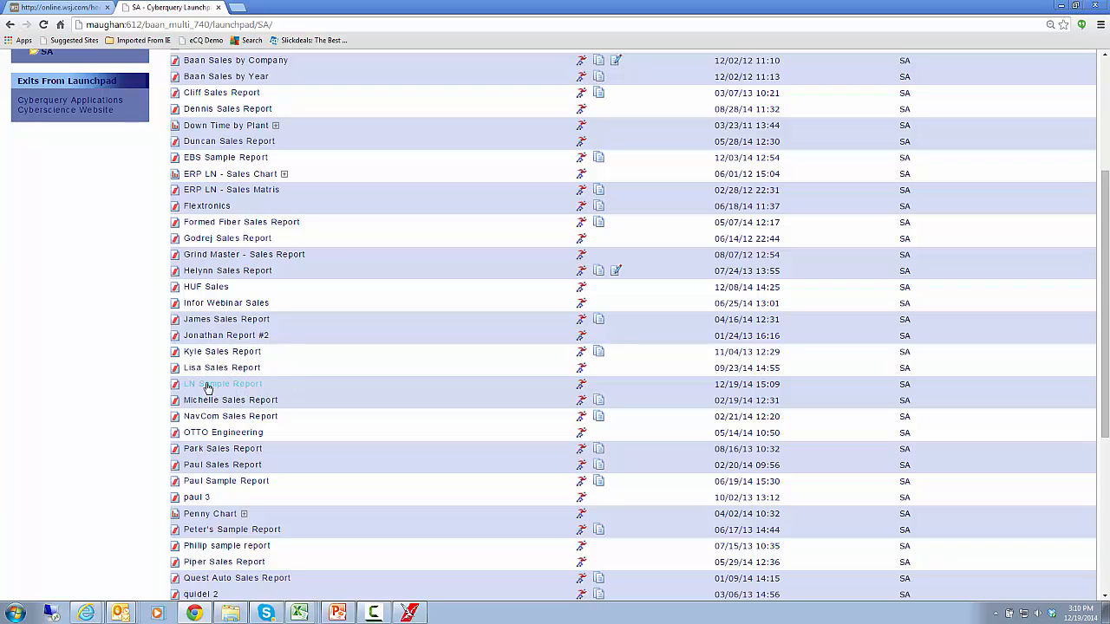
click(581, 388)
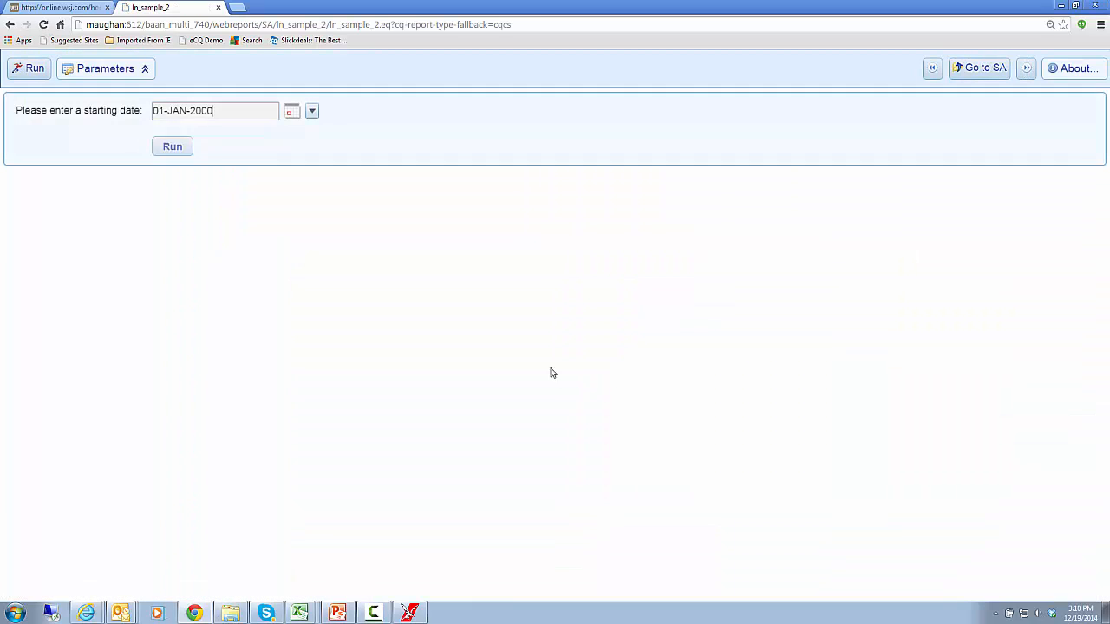
- Set the starting date to 13 January 2000 from the calendar and run the report
click(293, 113)
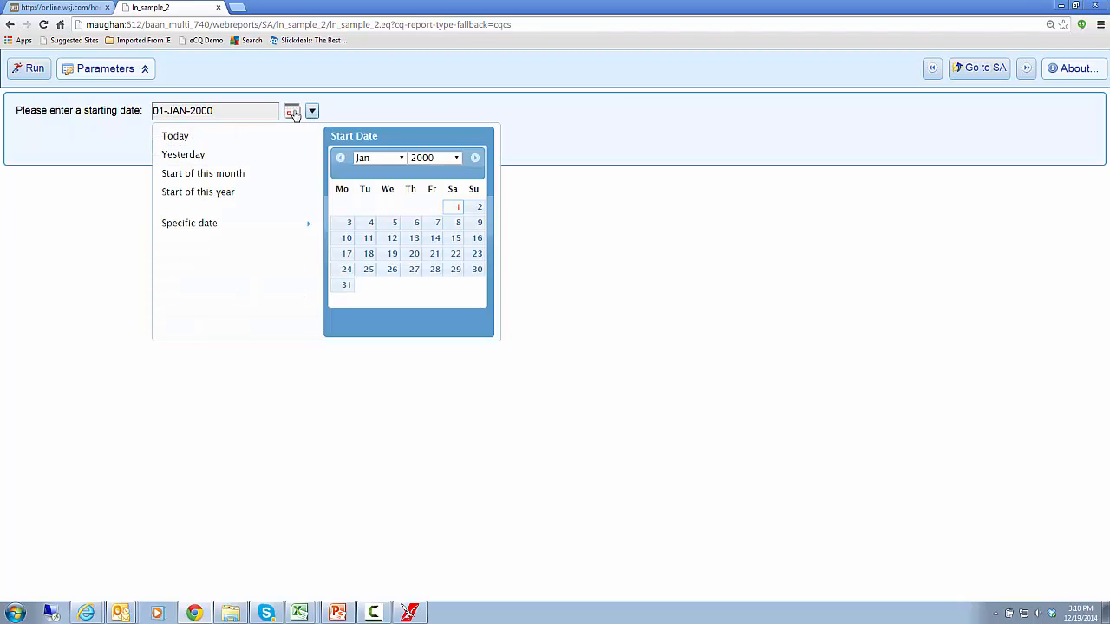
click(415, 240)
click(170, 149)
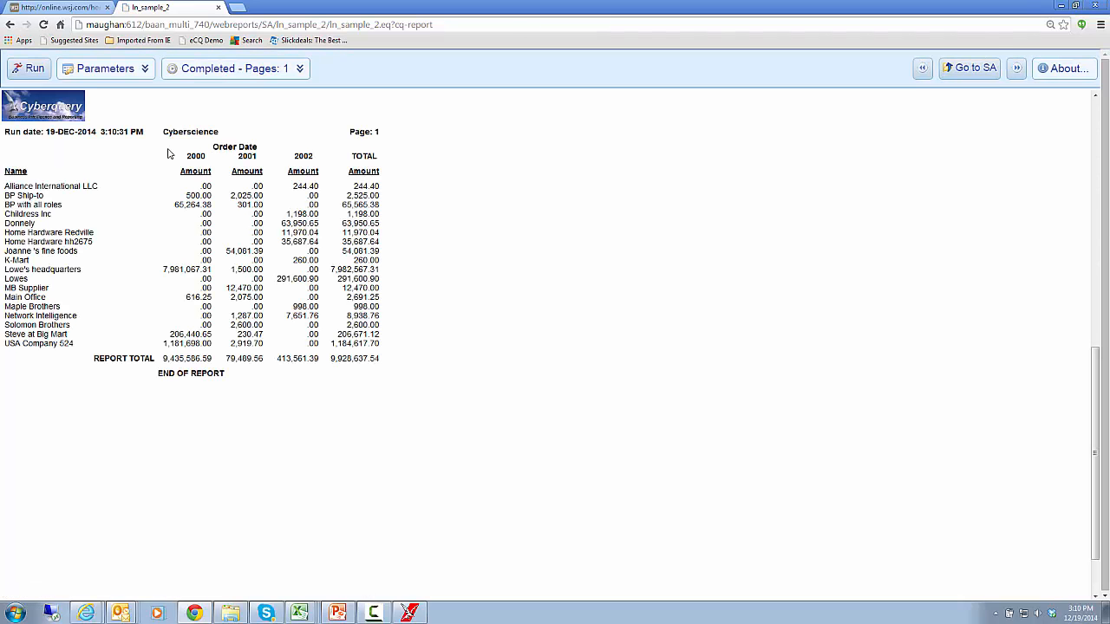
- Check which save, print and viewing options the web report offers, dismiss them, and switch back to Cyberquery
right_click(179, 233)
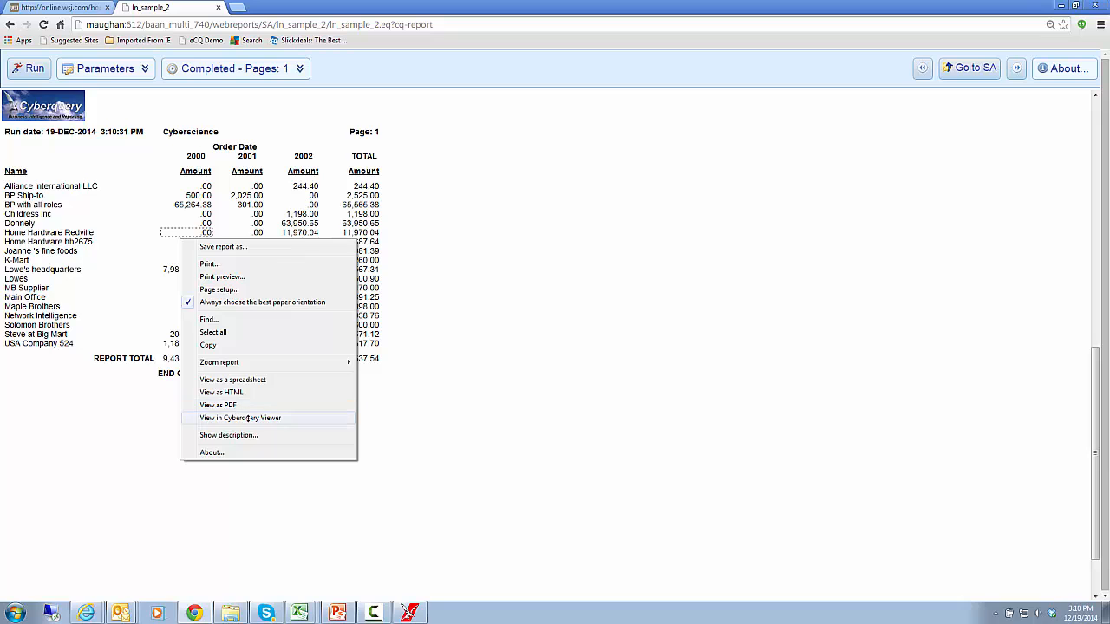
click(637, 356)
click(406, 609)
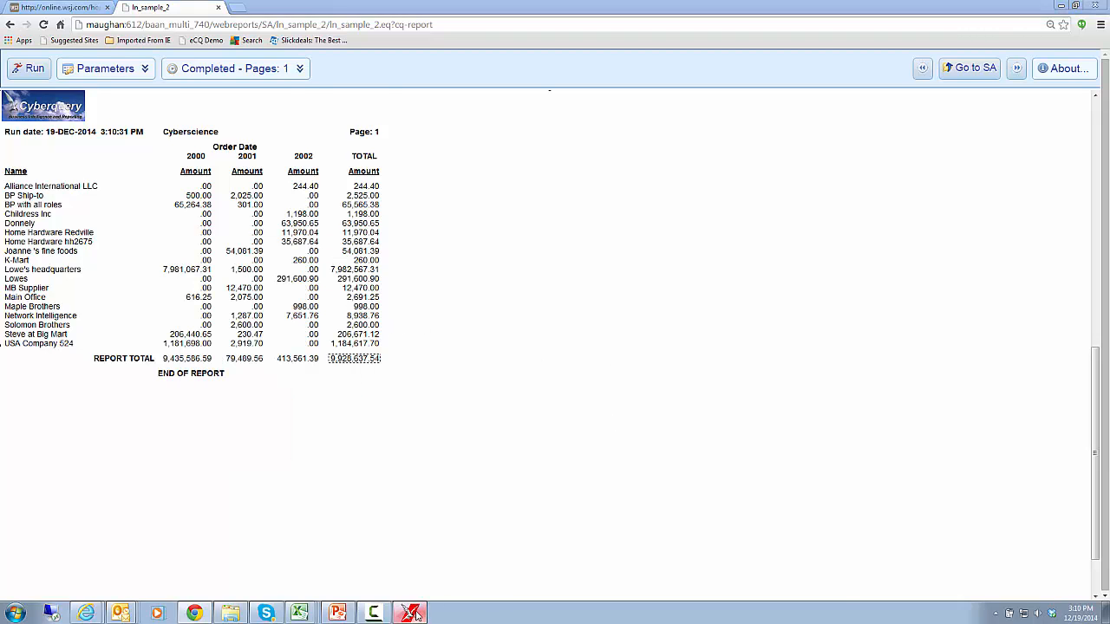